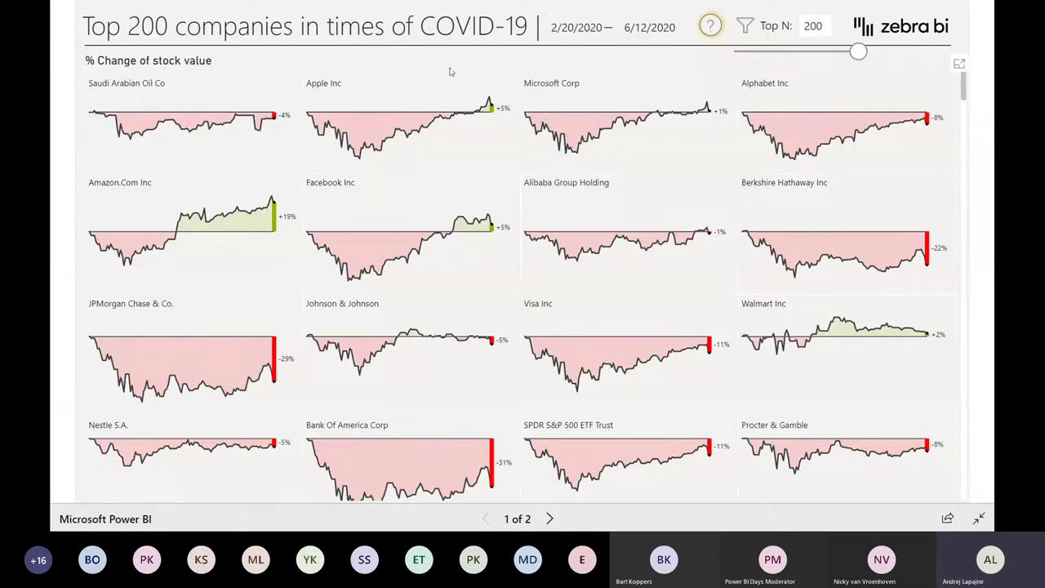
- Open the report's help overlay and start the guided tour from its first tip
mouse_move(373, 86)
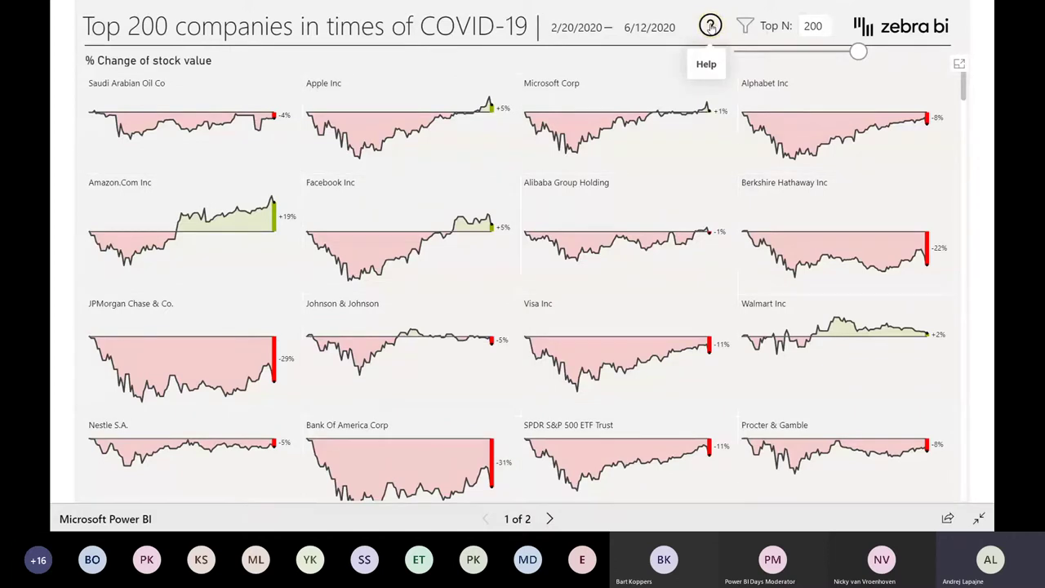
left_click(710, 27)
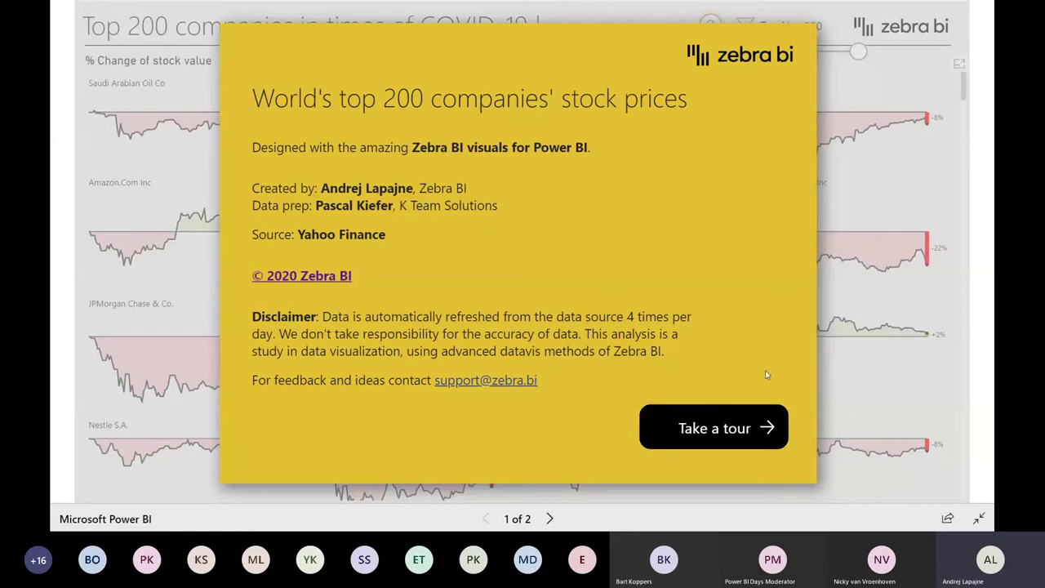
left_click(714, 432)
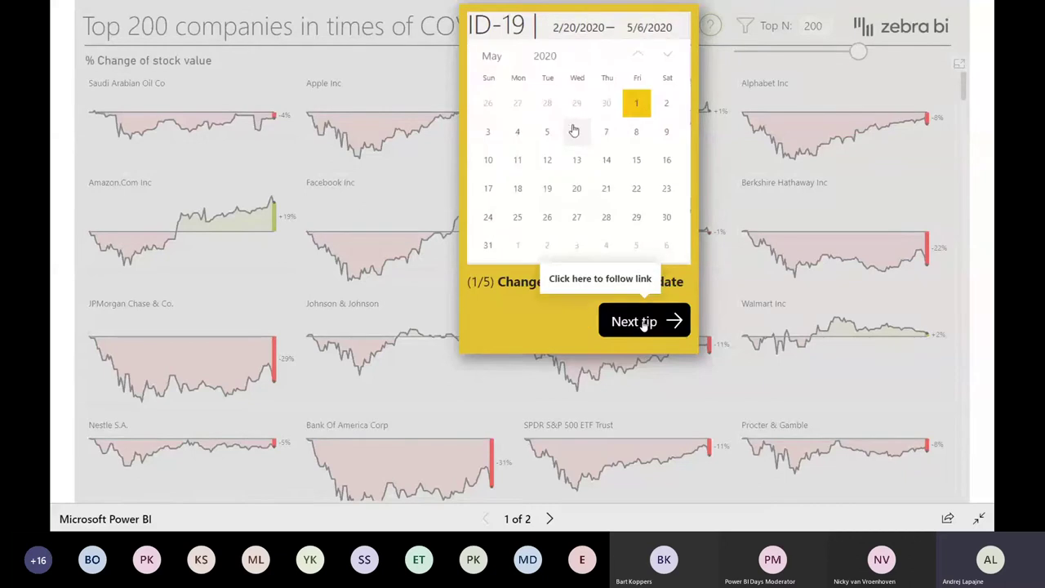
- Step through the company-count, filtering, zooming and resizing-charts tips, then close the tour
left_click(644, 323)
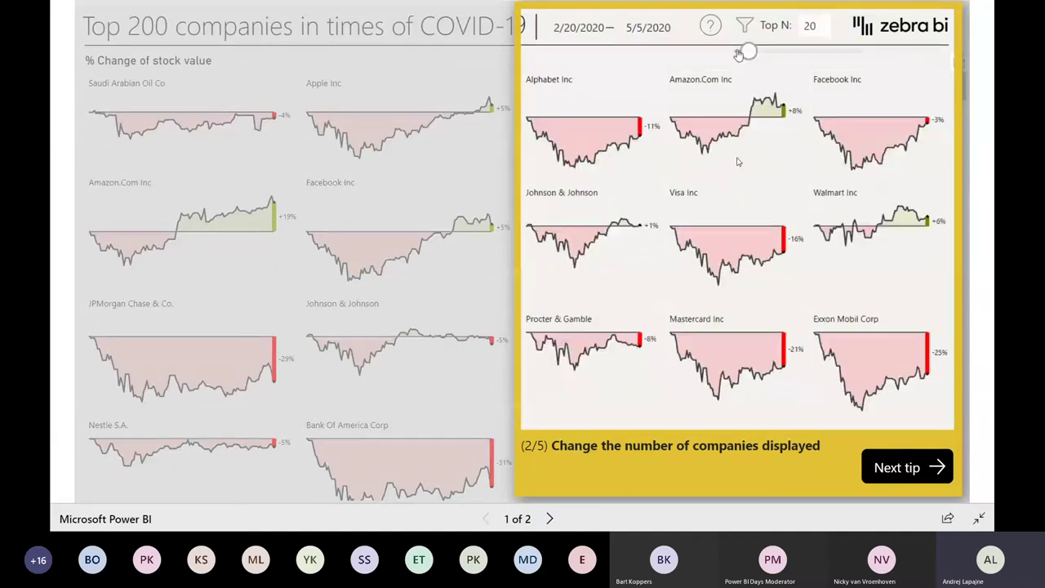
left_click(895, 472)
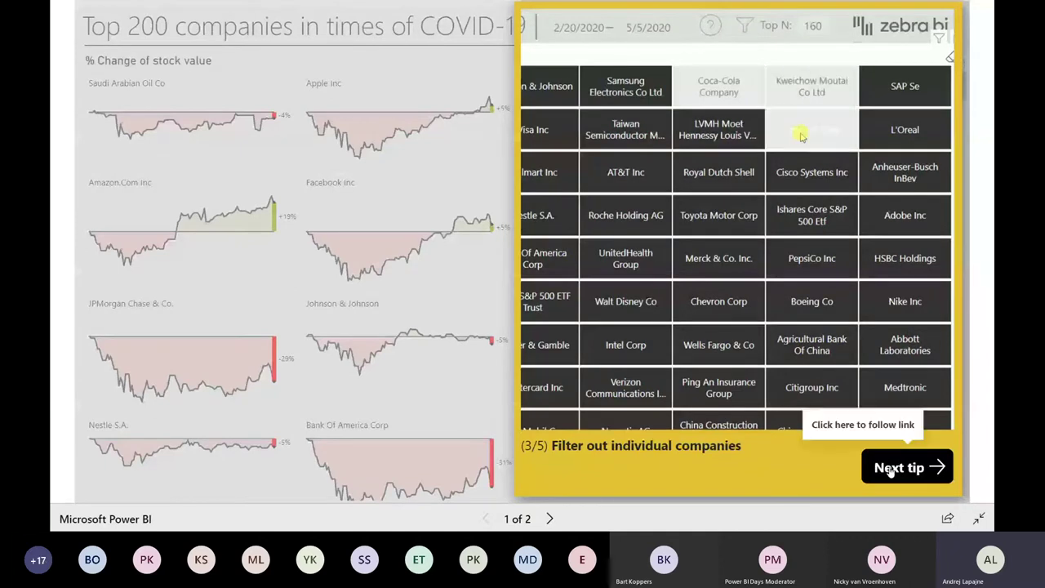
left_click(890, 472)
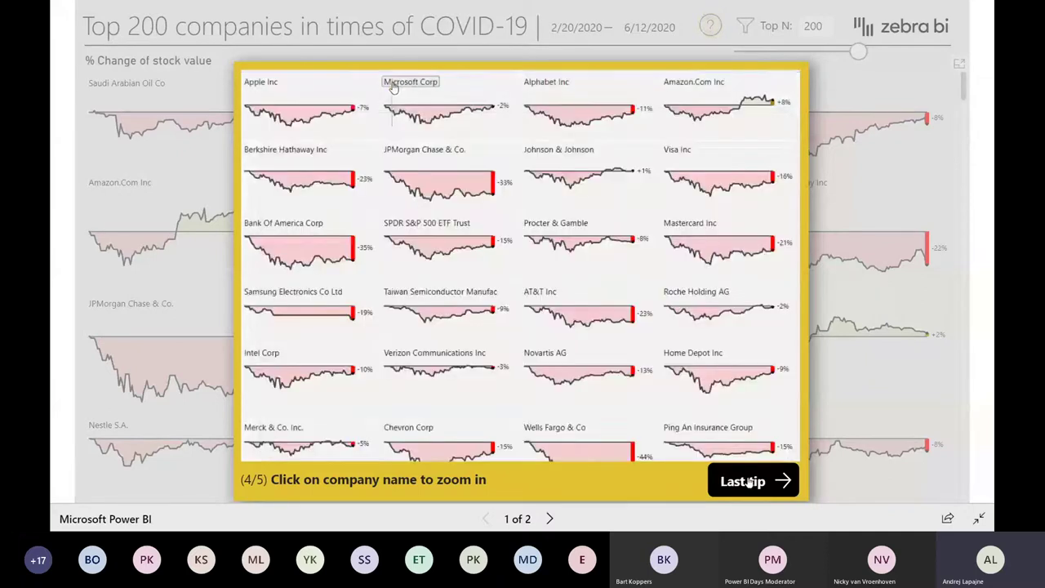
left_click(747, 481)
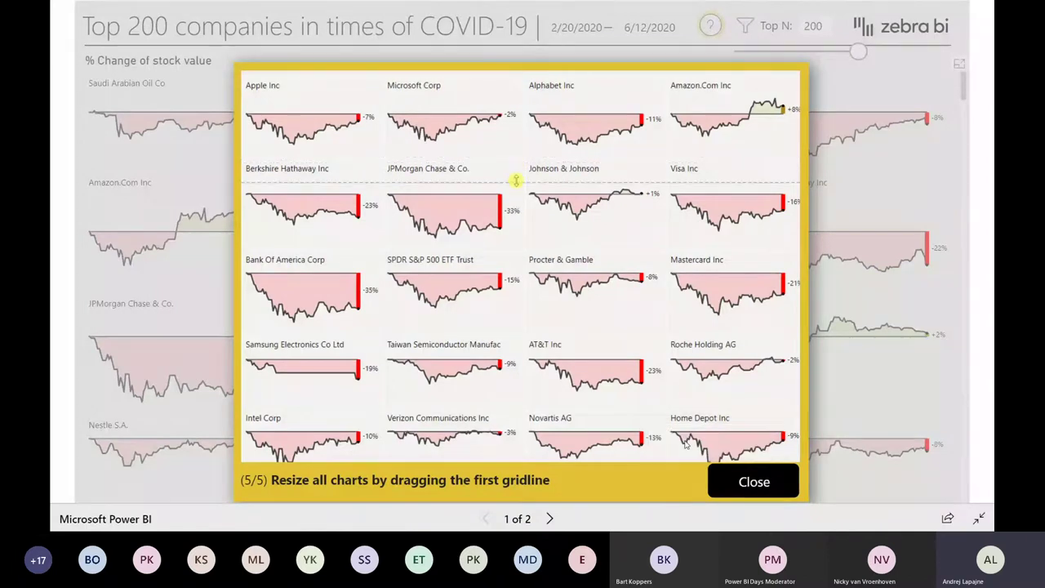
left_click(743, 482)
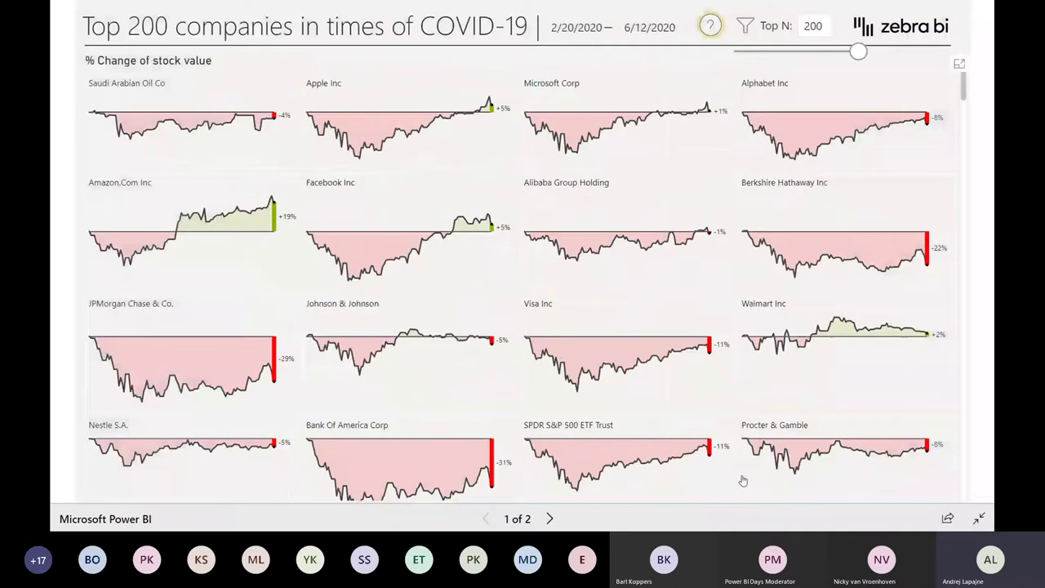
left_click(744, 27)
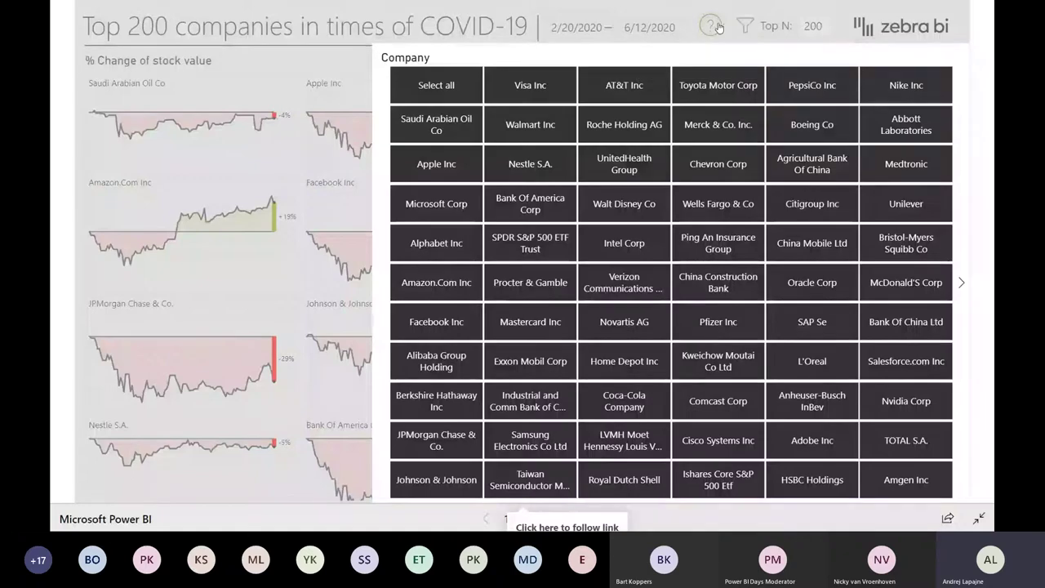
left_click(616, 190)
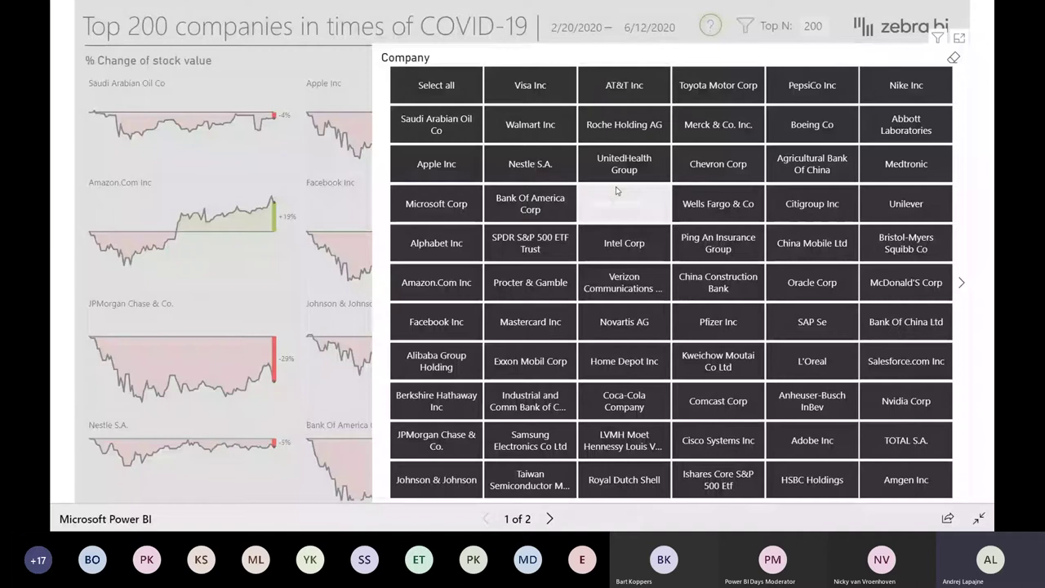
scroll(616, 190, "down", 1)
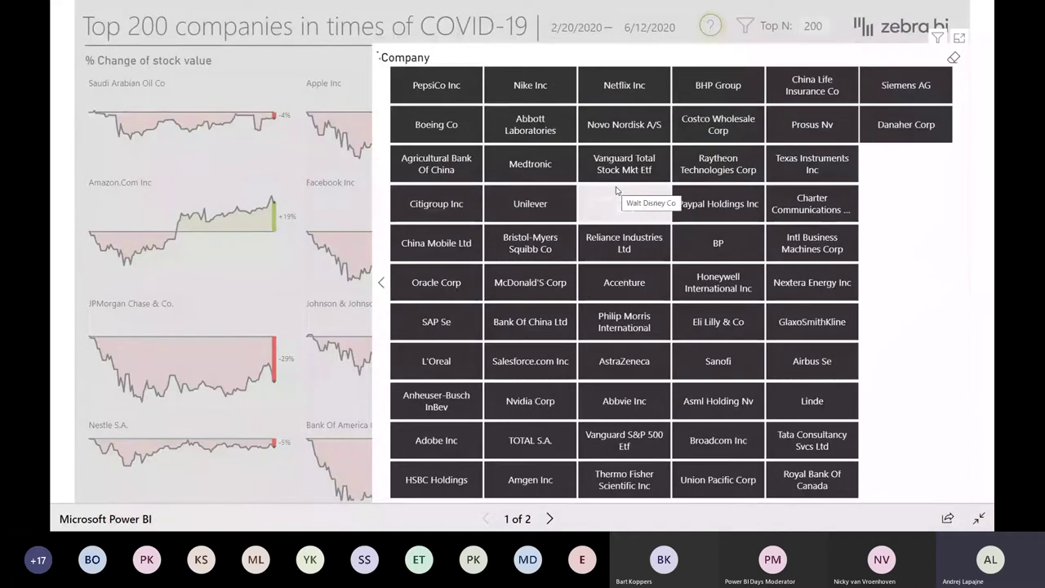
scroll(617, 191, "down", 1)
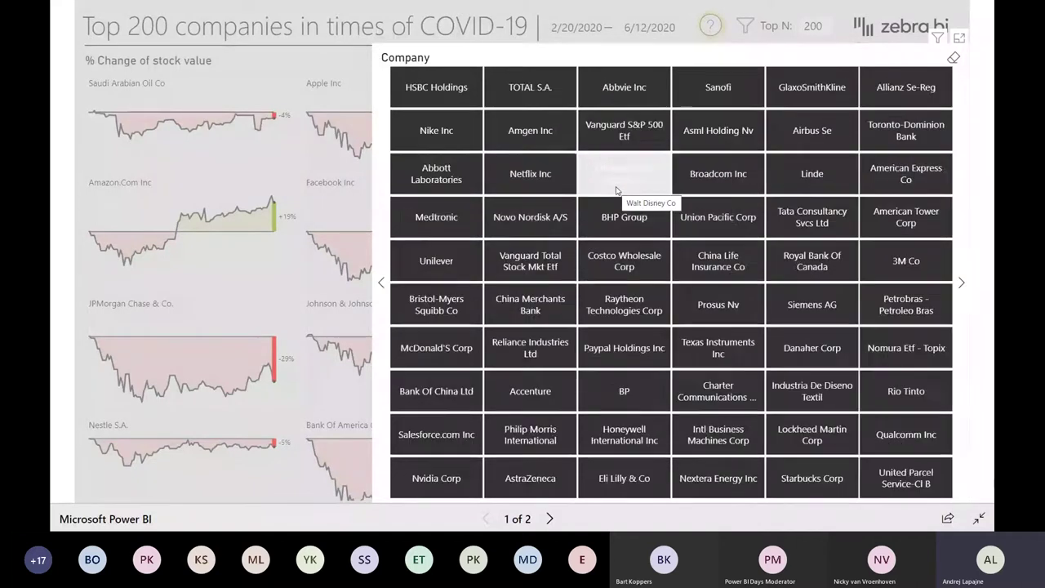
scroll(617, 191, "up", 3)
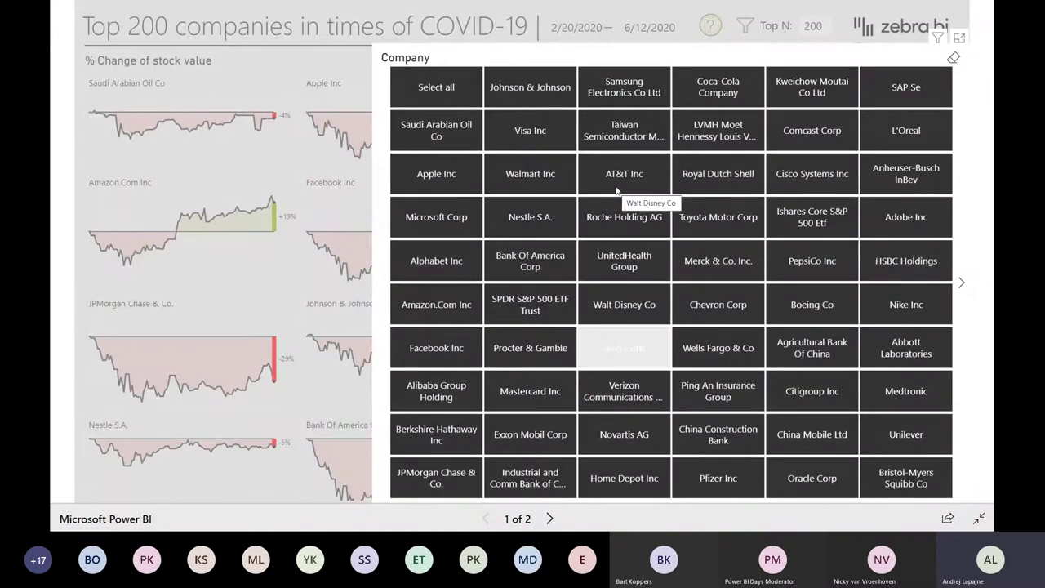
left_click(617, 104)
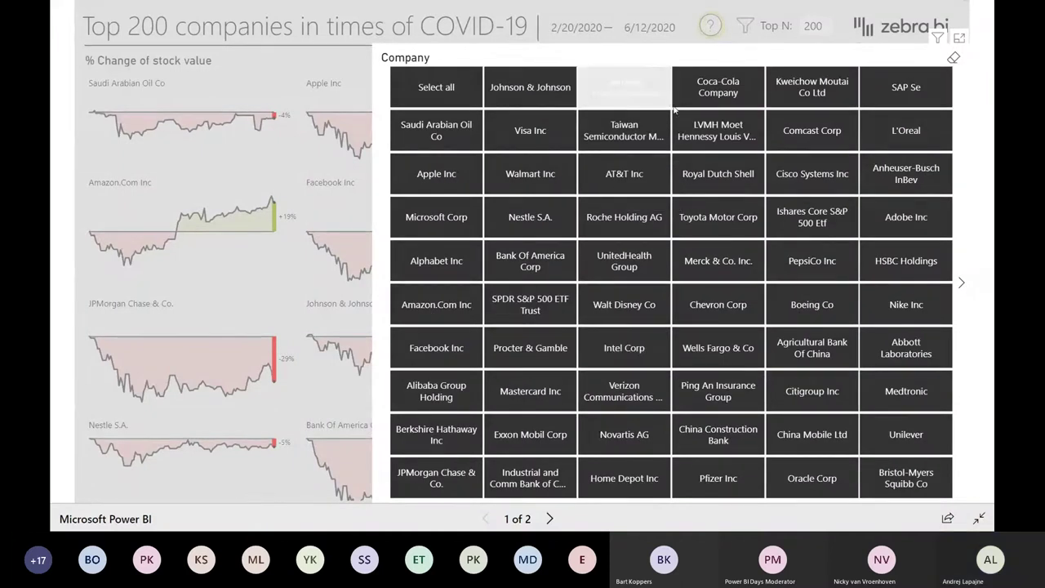
left_click(731, 94)
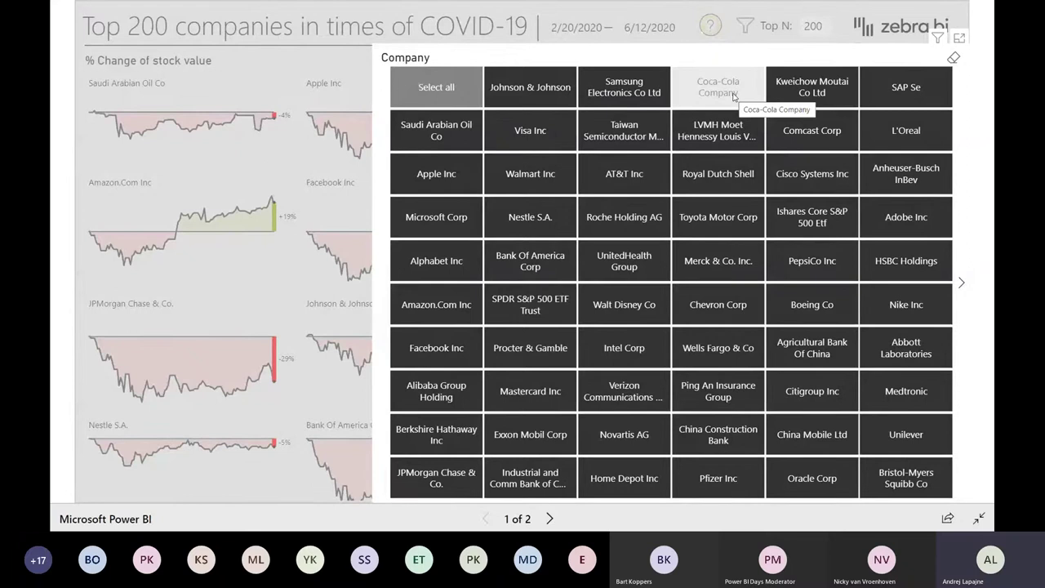
left_click(443, 133, "ctrl")
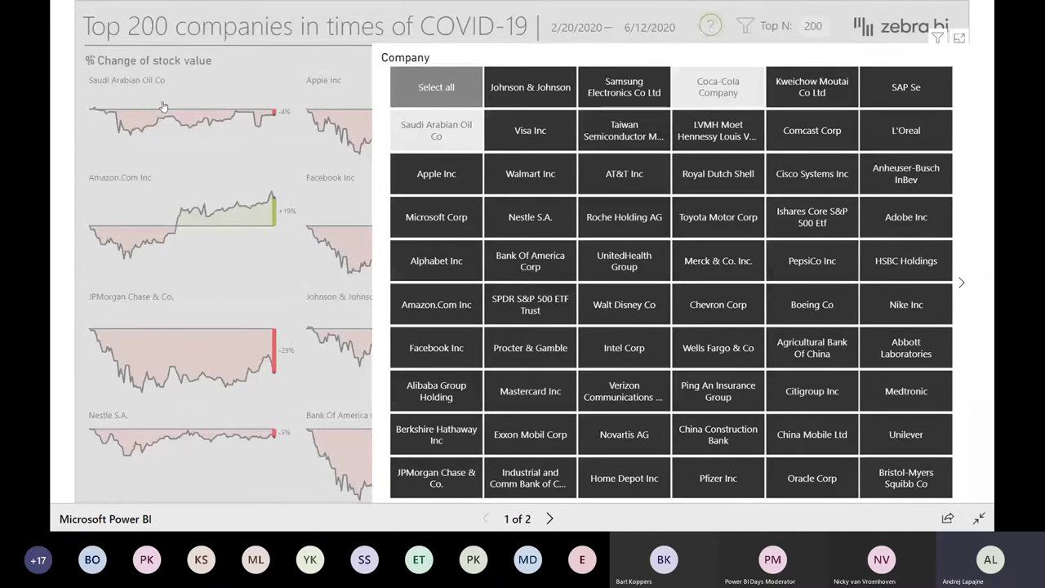
left_click(424, 142)
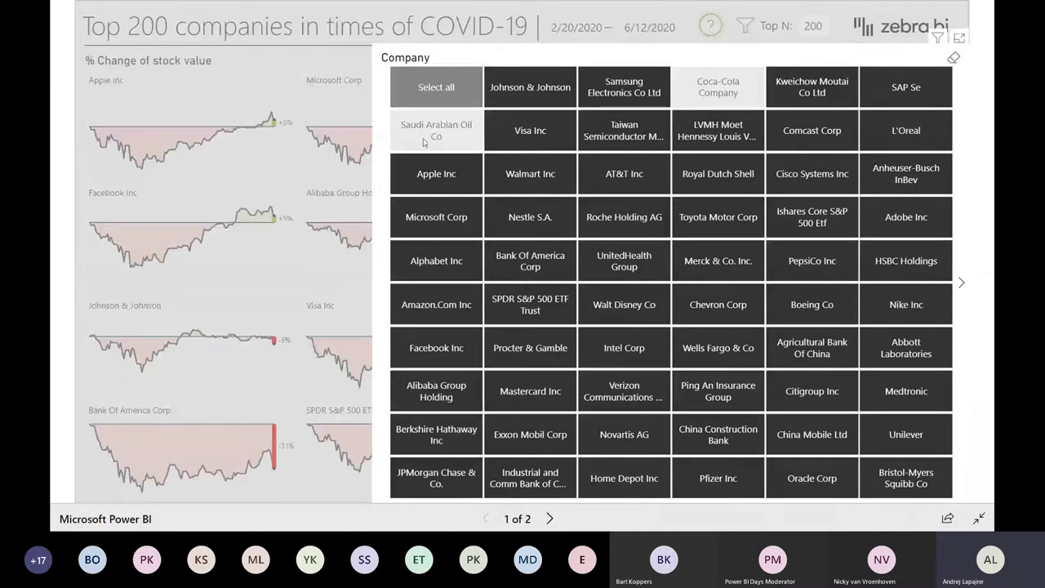
left_click(735, 109)
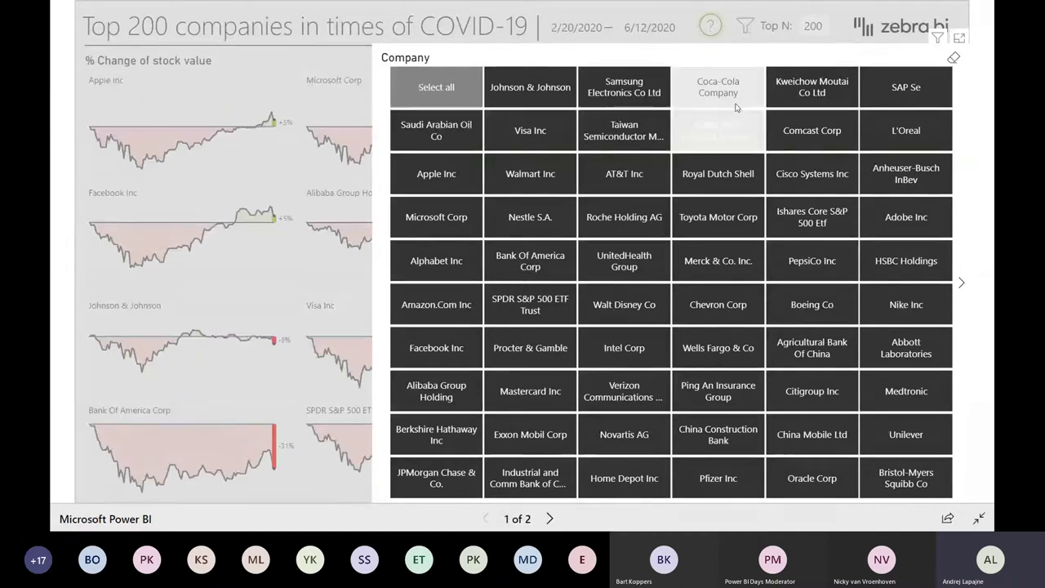
left_click(748, 26)
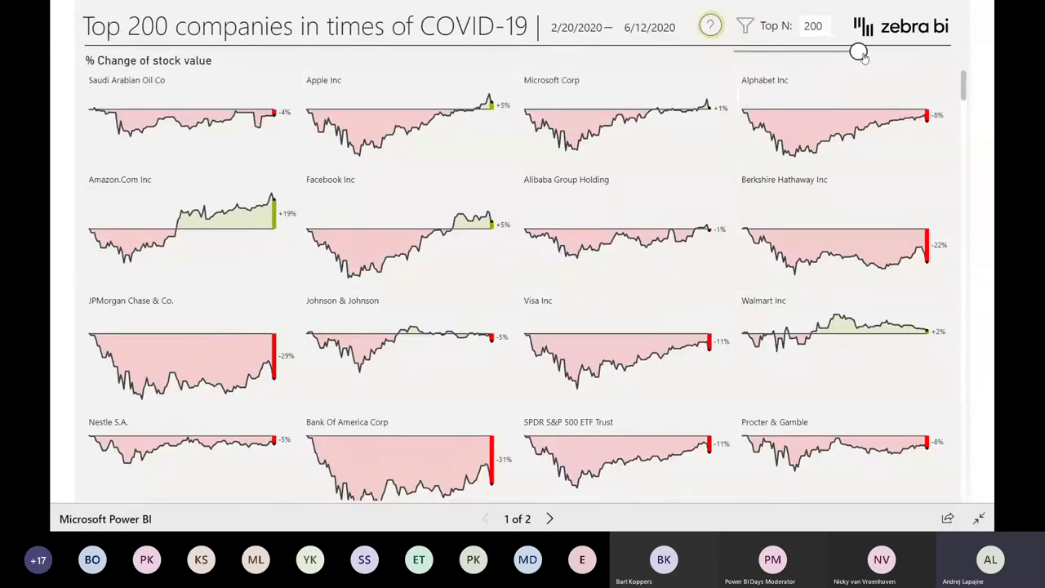
- Drag the Top N slider to show only the top 15 companies
left_click_drag(858, 53, 742, 51)
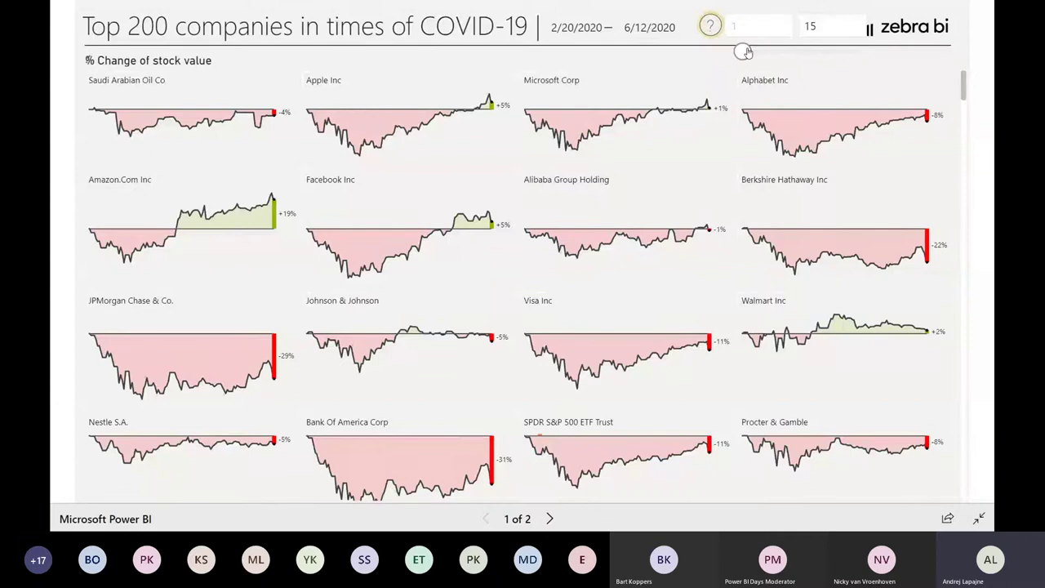
scroll(700, 192, "down", 5)
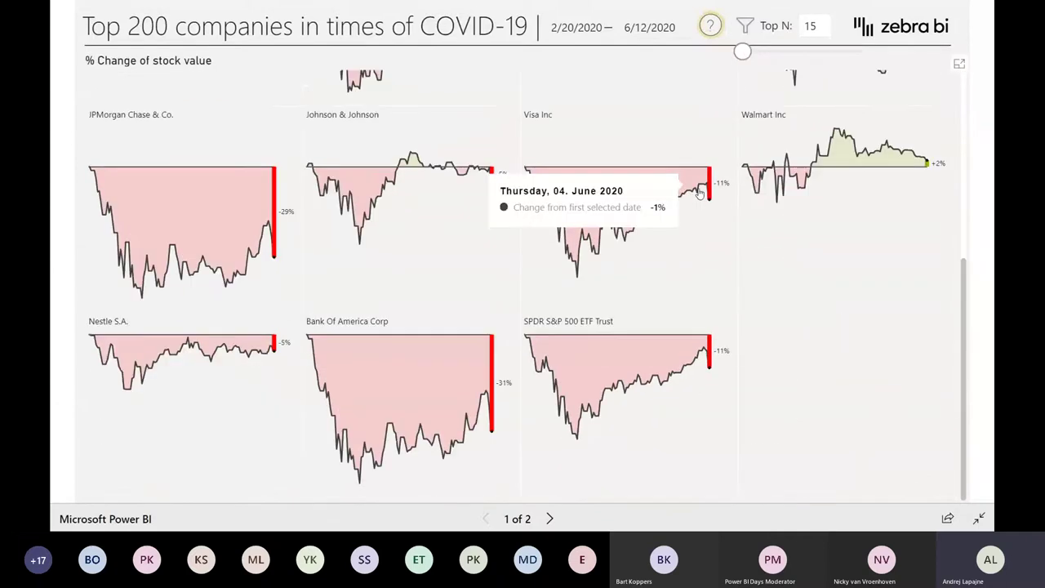
scroll(700, 193, "up", 5)
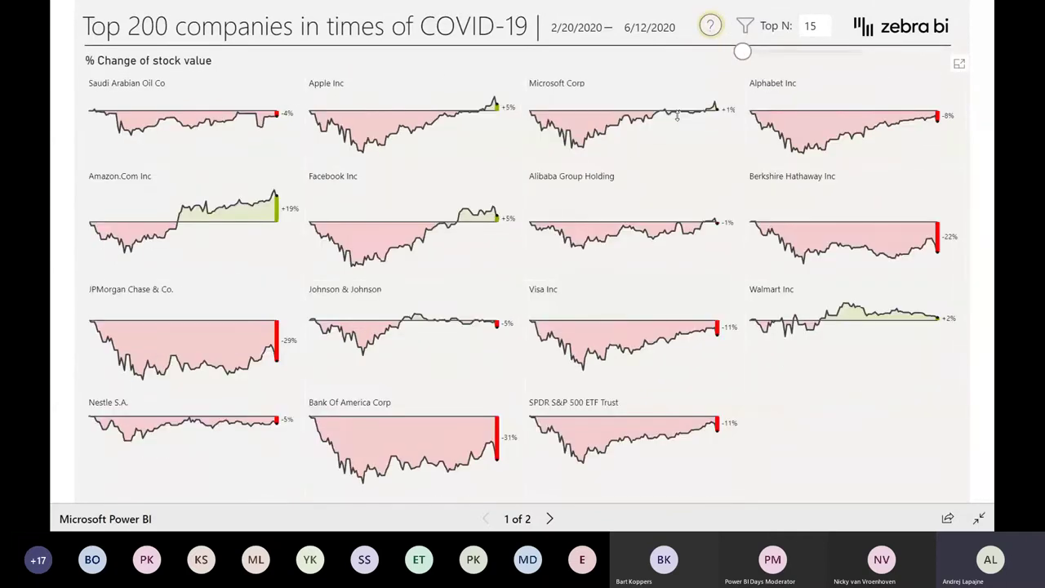
- Enlarge and close the Apple Inc and Facebook Inc charts, then exit full screen
left_click(326, 84)
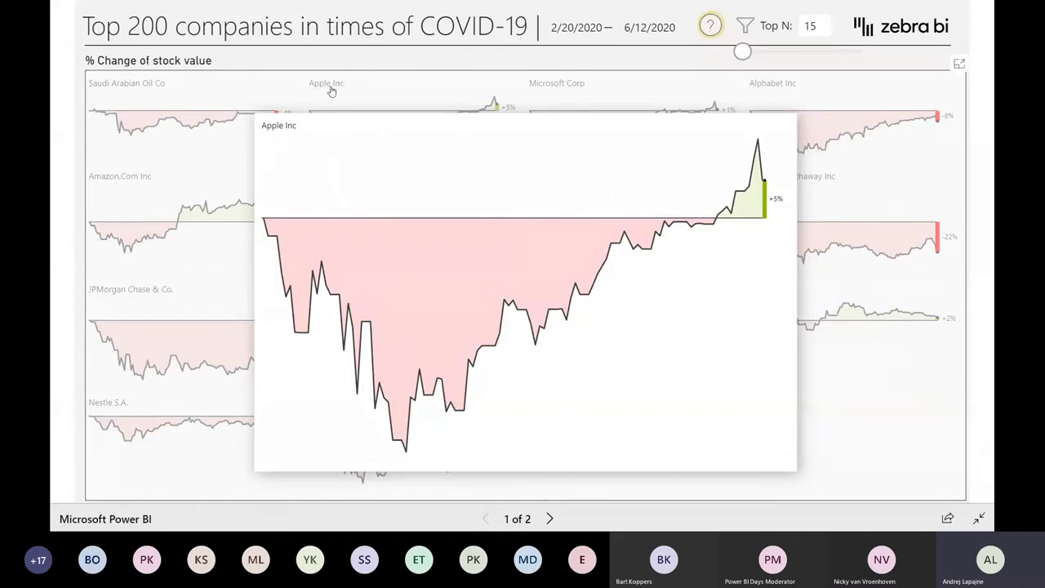
left_click(378, 90)
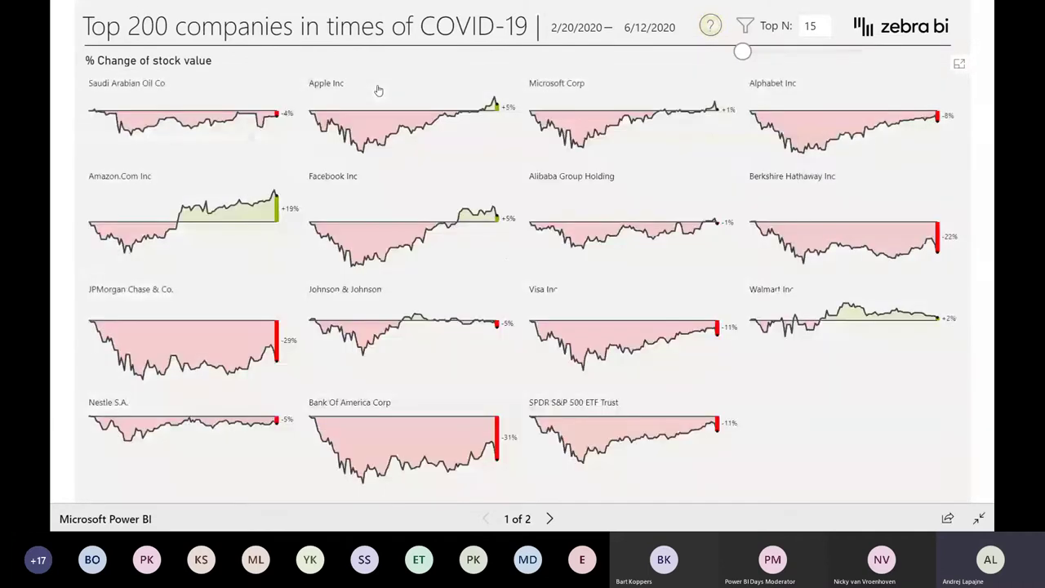
left_click(346, 185)
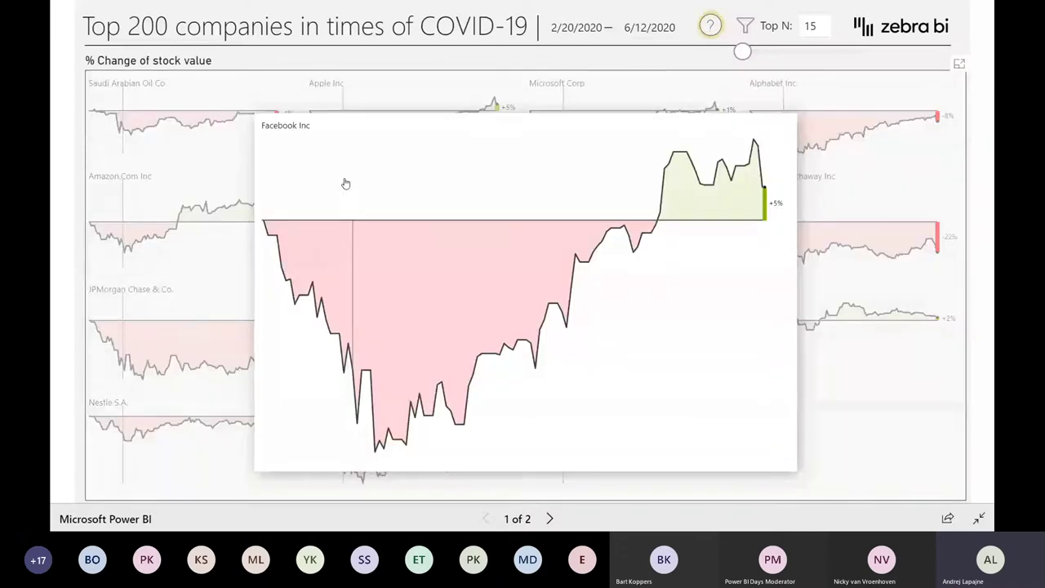
left_click(346, 183)
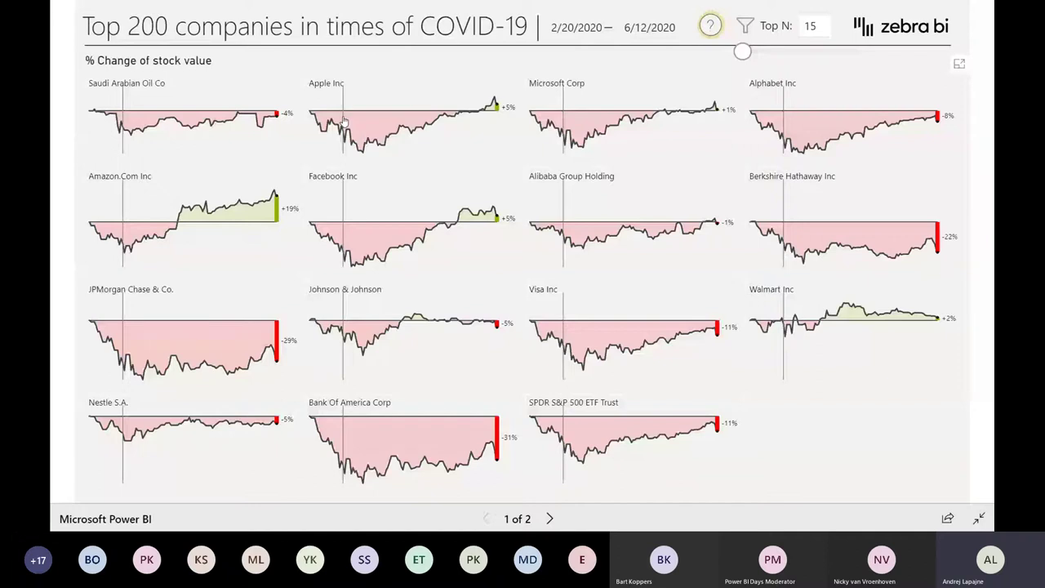
key("Escape")
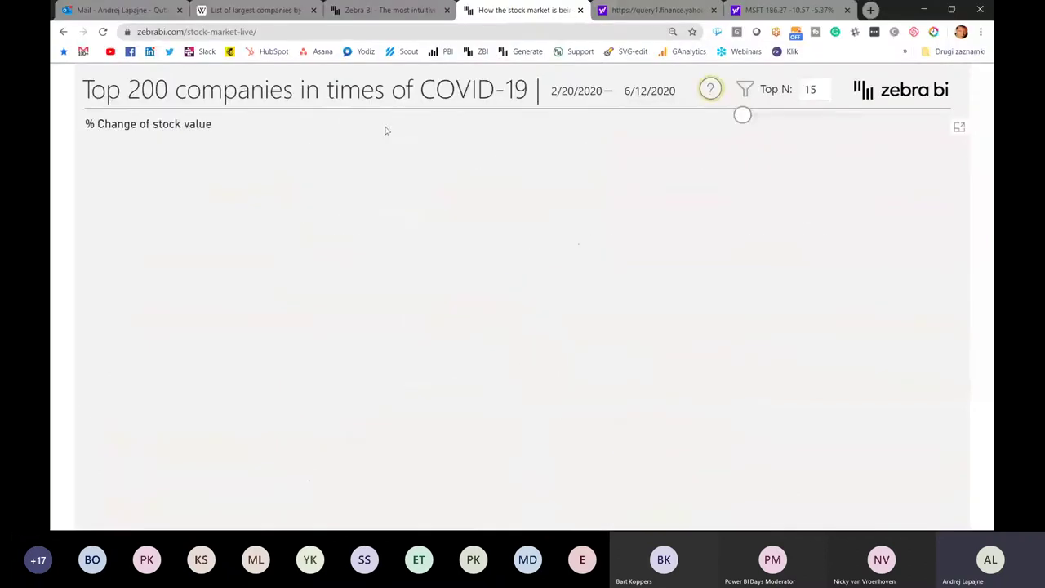
- Switch to the Power BI Desktop window showing 'Small multiple stock data v2.0'
key("alt+Tab")
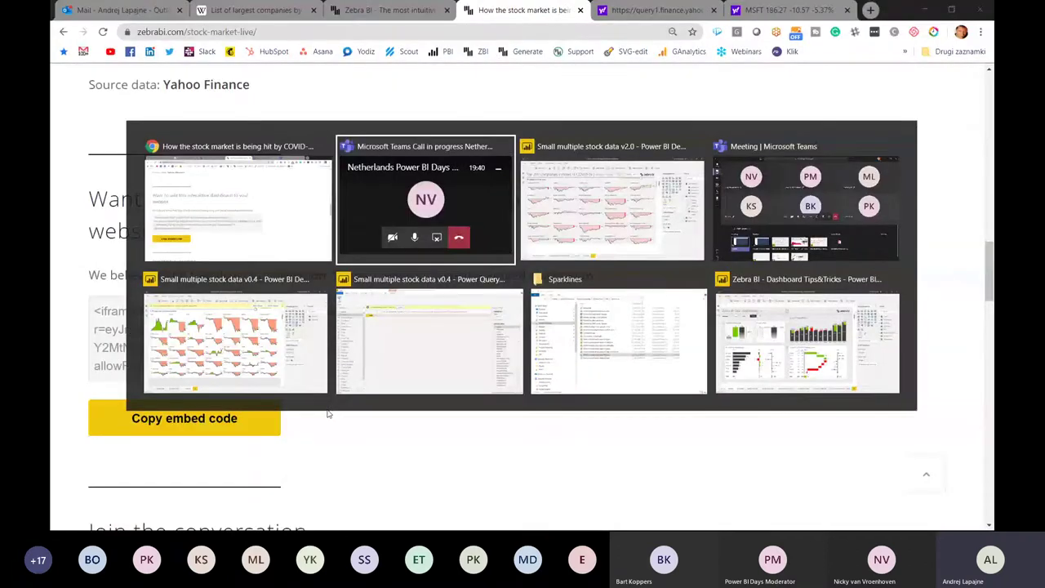
key("alt+Tab")
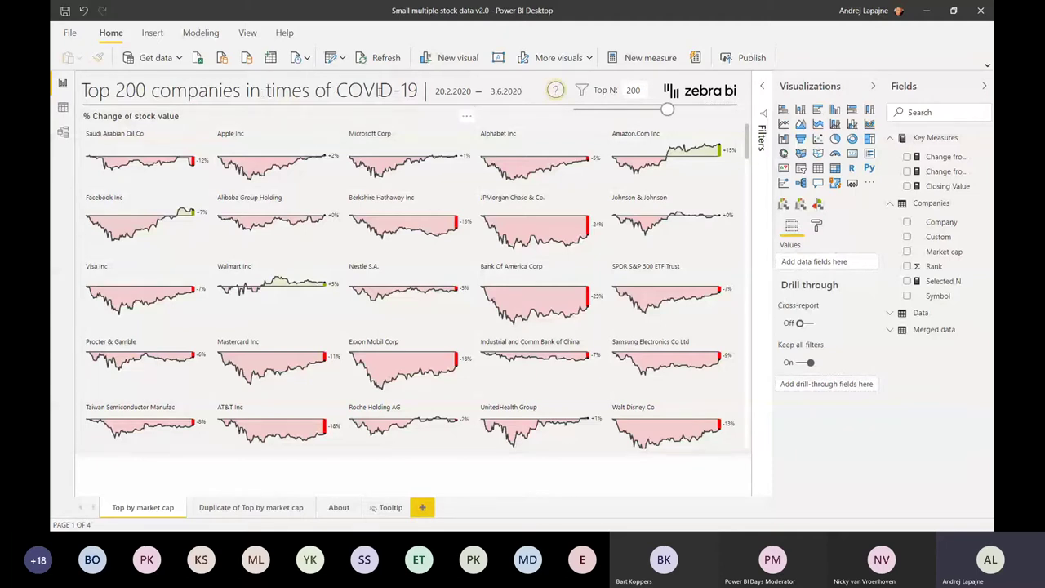
- Check the end-date calendar, then bring up the Zebra BI info panel from the question-mark icon
left_click(259, 90)
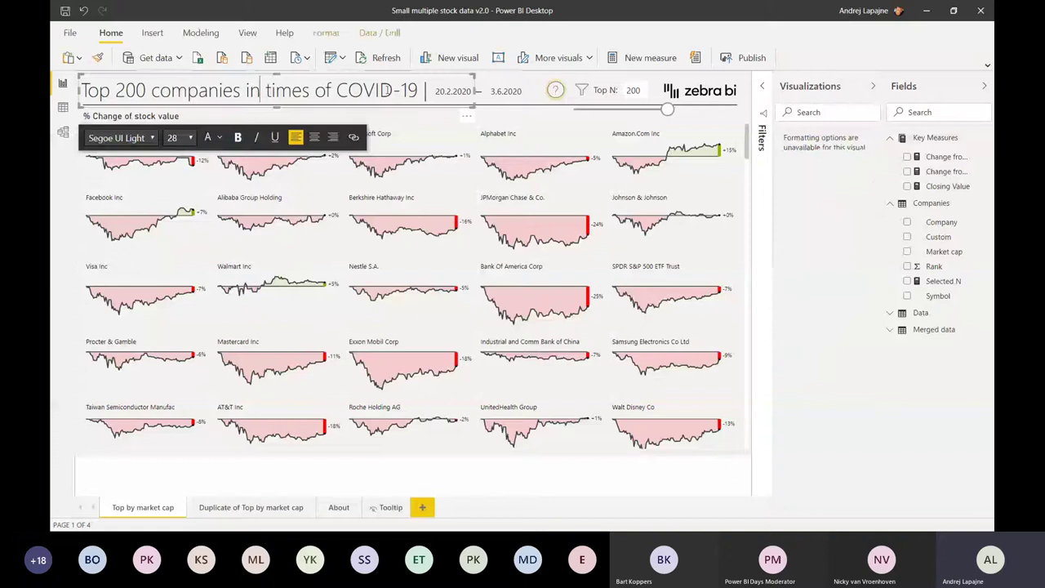
left_click(506, 90)
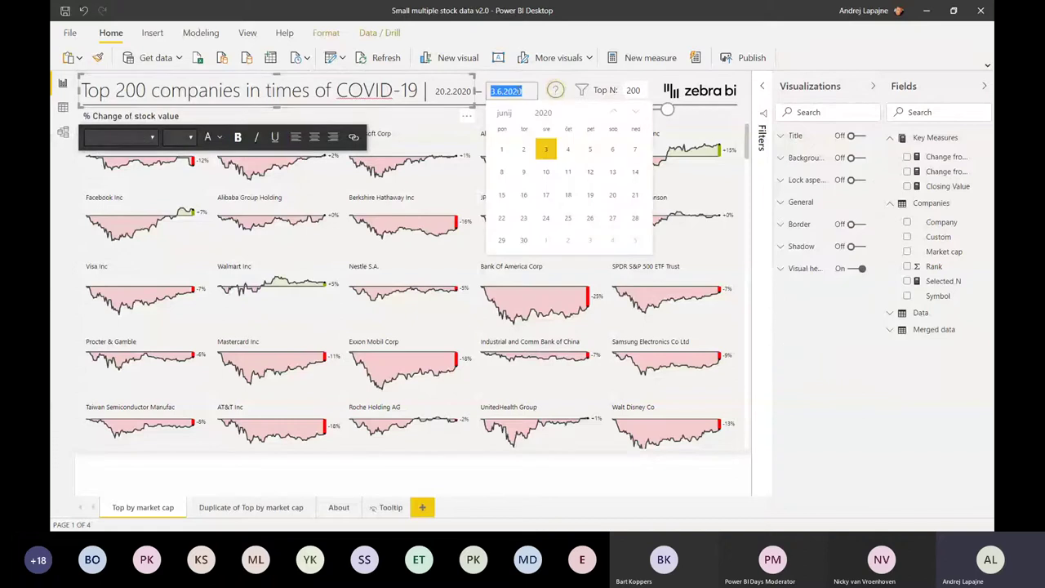
key("Escape")
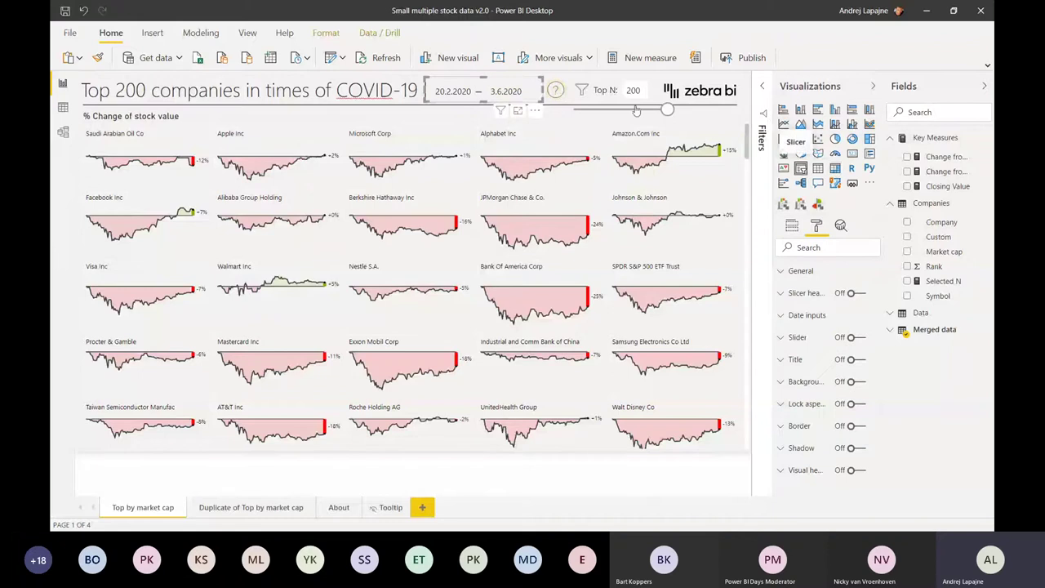
left_click(556, 88)
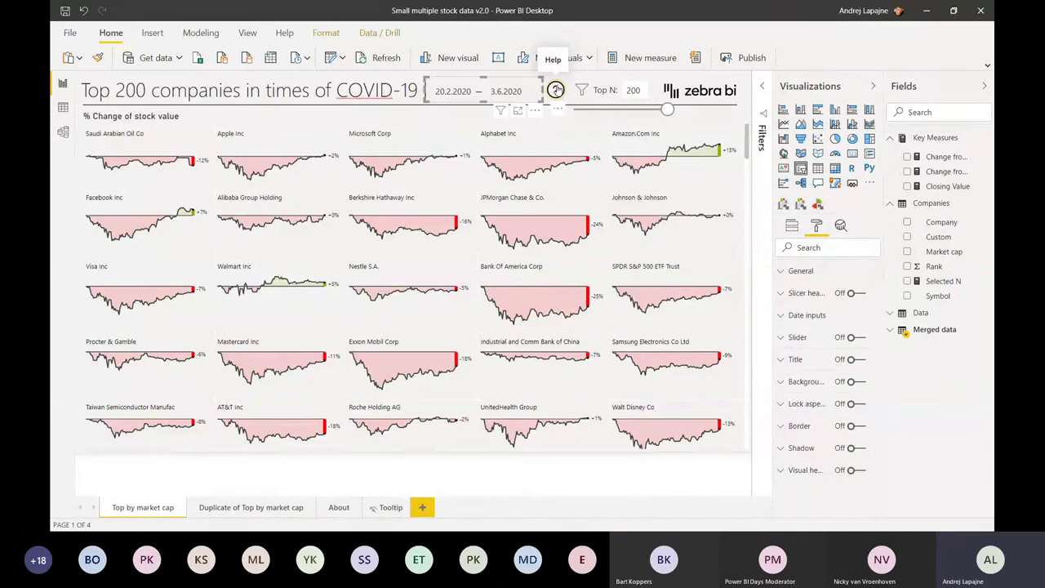
left_click(556, 89, "ctrl")
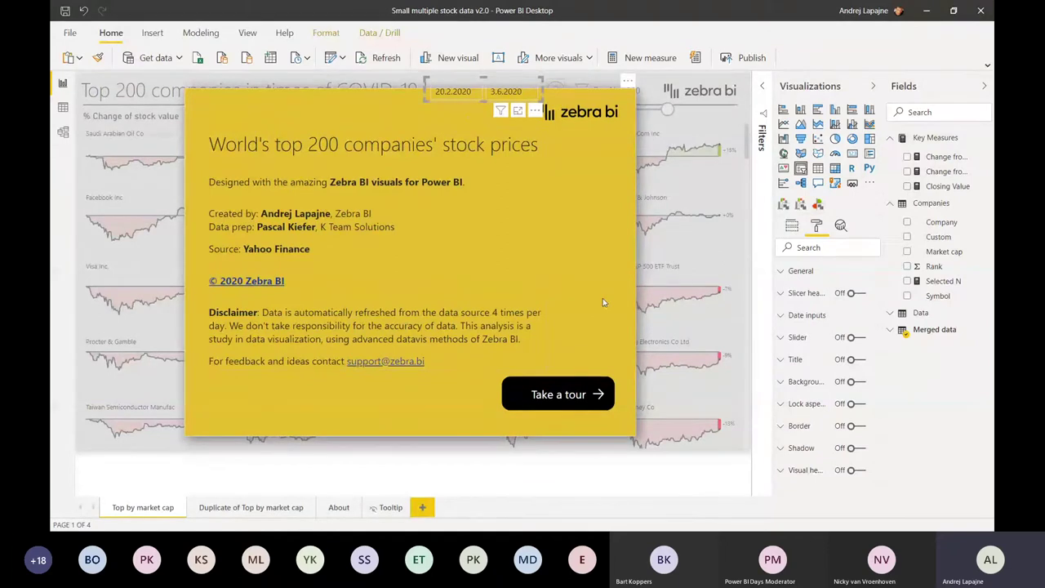
- Apply the Default bookmark from View > Bookmarks and select the question-mark visual
left_click(246, 33)
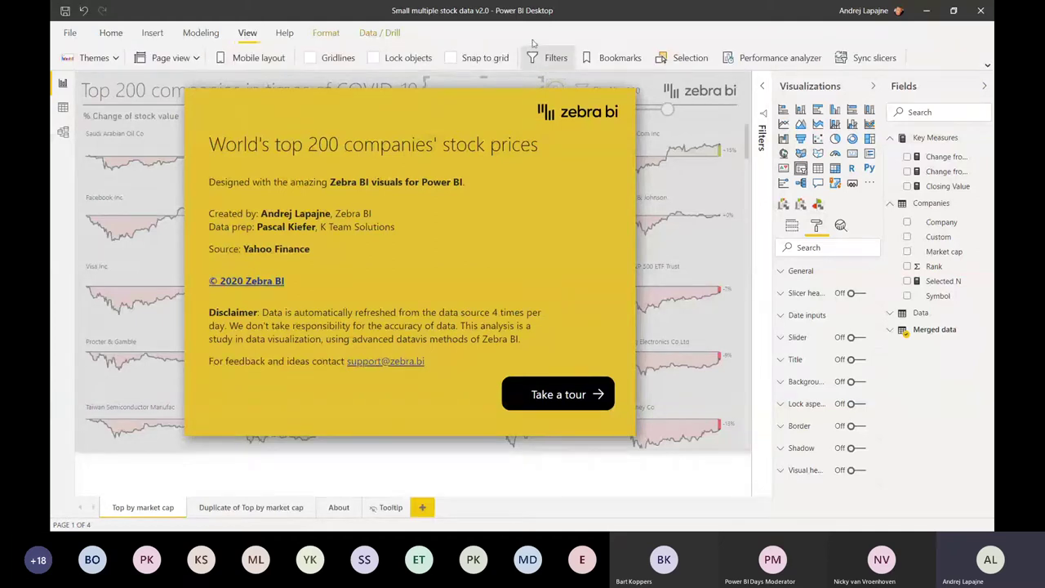
left_click(608, 58)
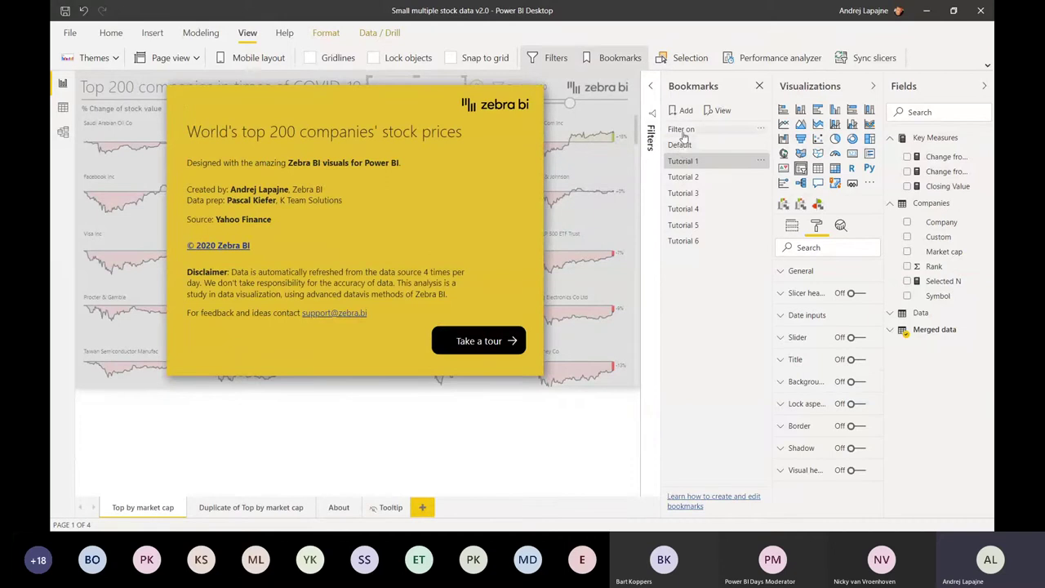
left_click(683, 145)
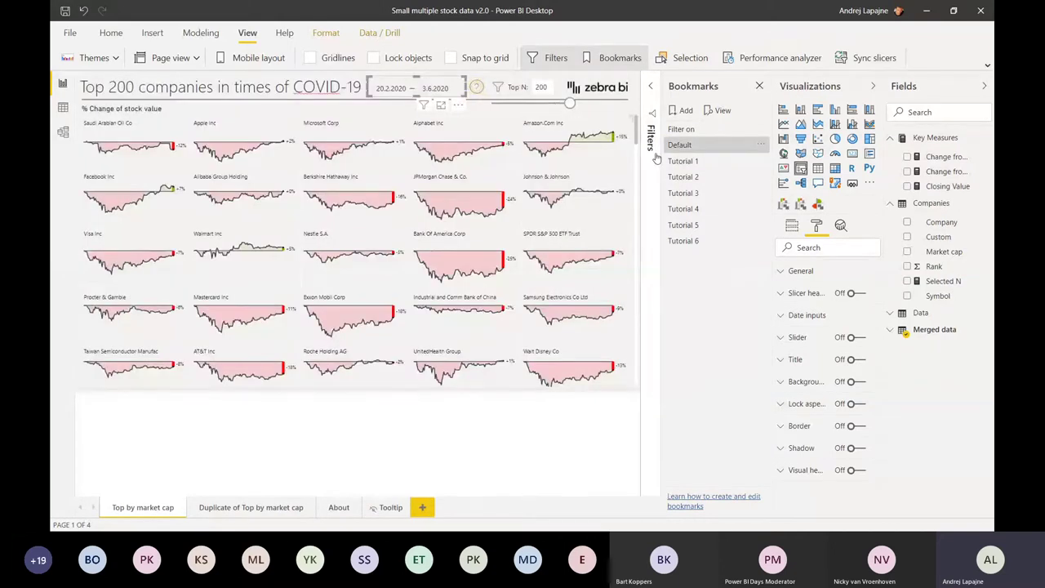
left_click(476, 85)
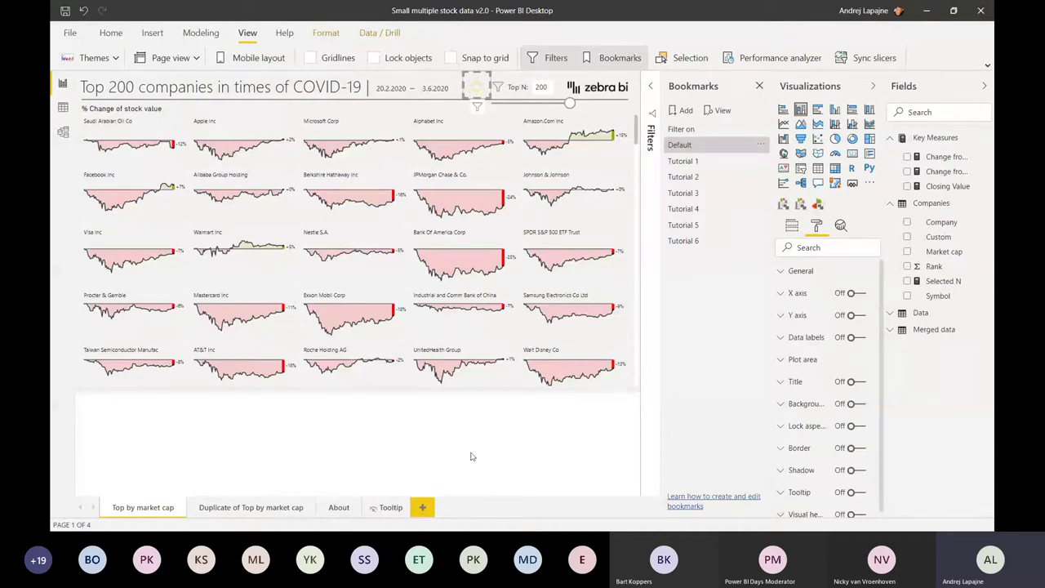
- Turn off Lock objects in View and select the animated visual behind the question mark
left_click(476, 88)
left_click(477, 88)
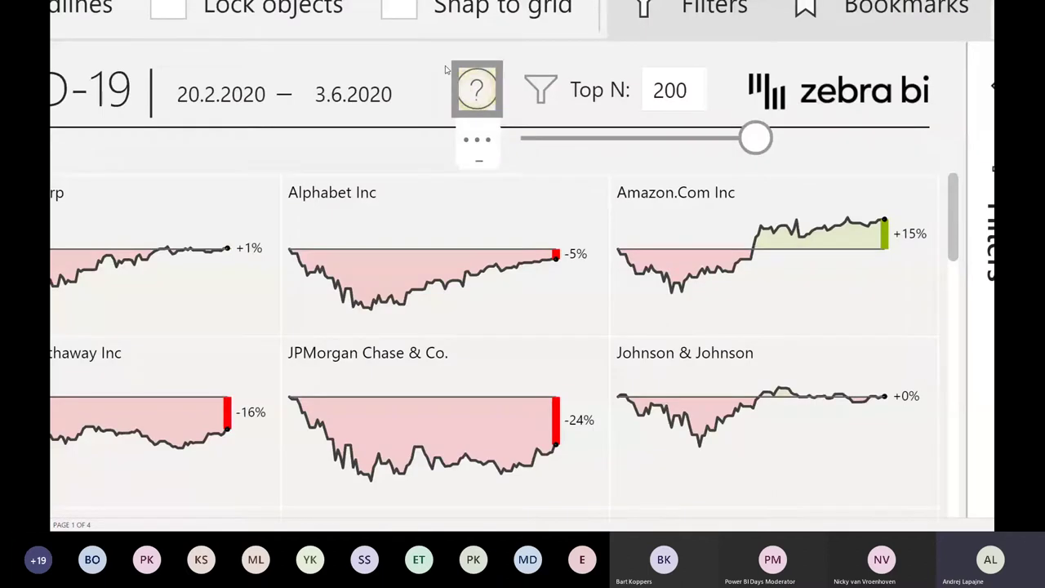
left_click(476, 88)
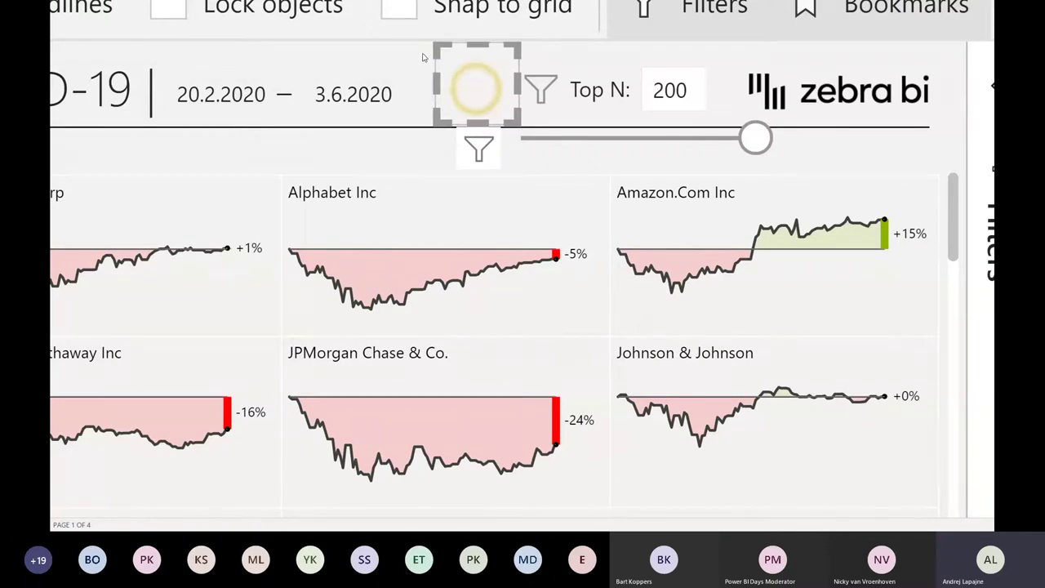
left_click(426, 58)
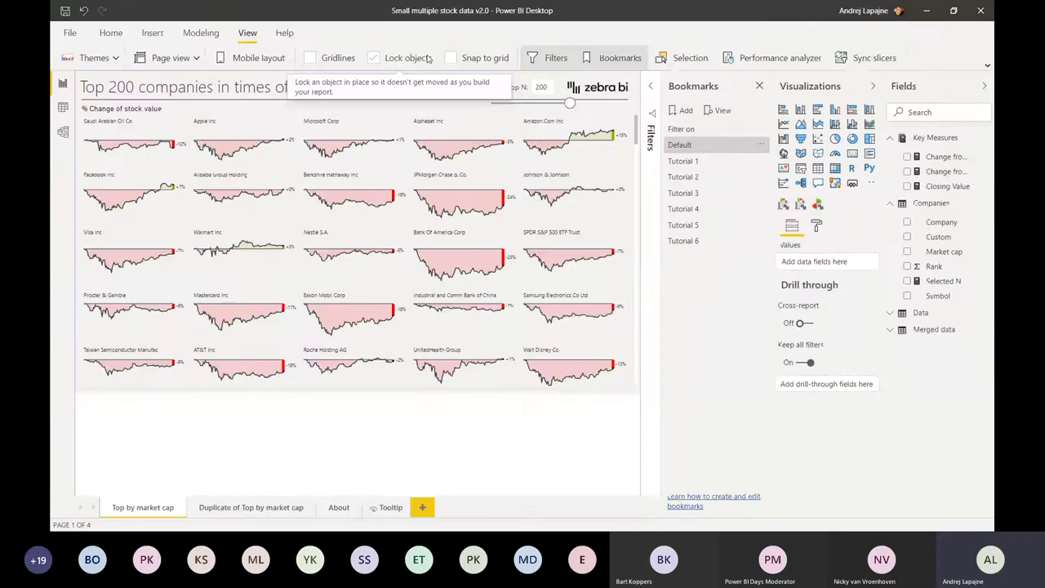
left_click(429, 59)
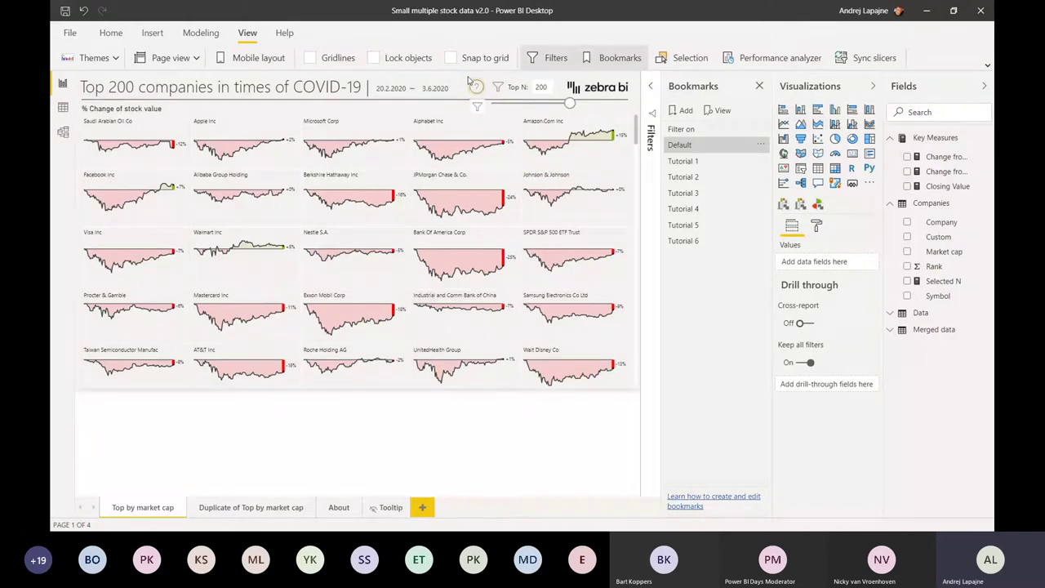
left_click(468, 79)
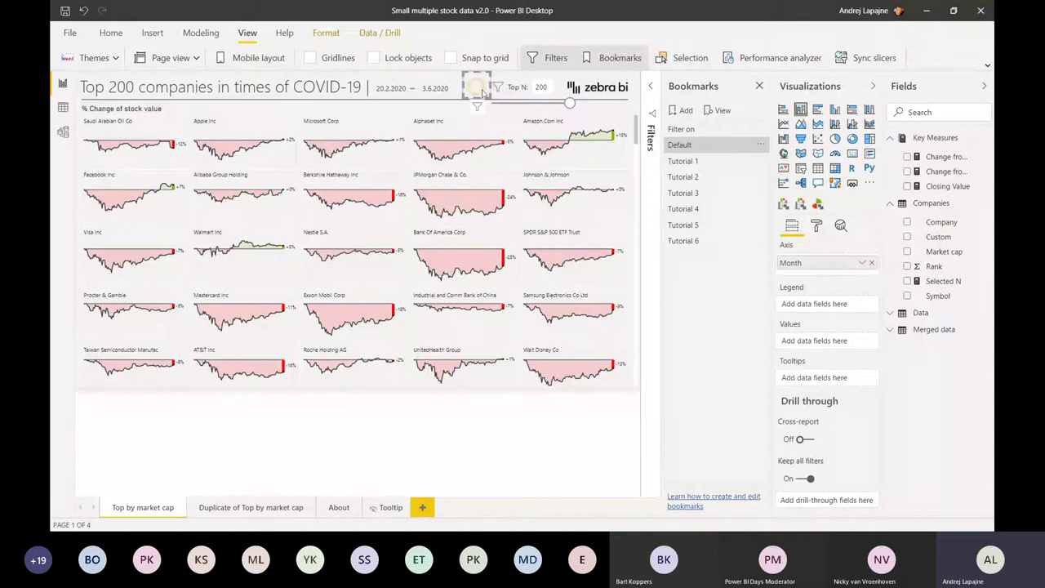
- Inspect the visual's Format > Plot area settings showing the ripple4.gif image
left_click(155, 35)
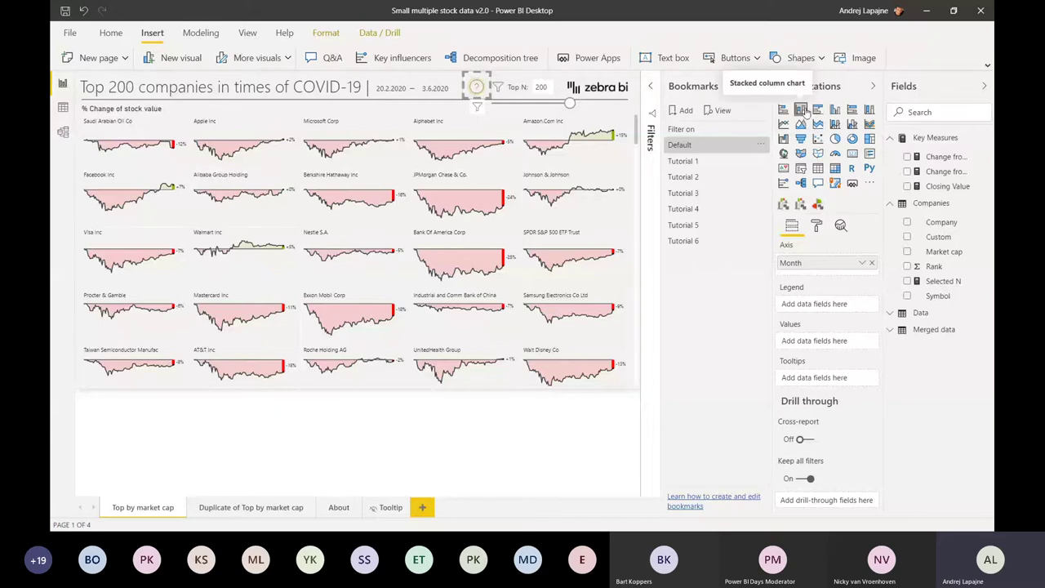
left_click(816, 227)
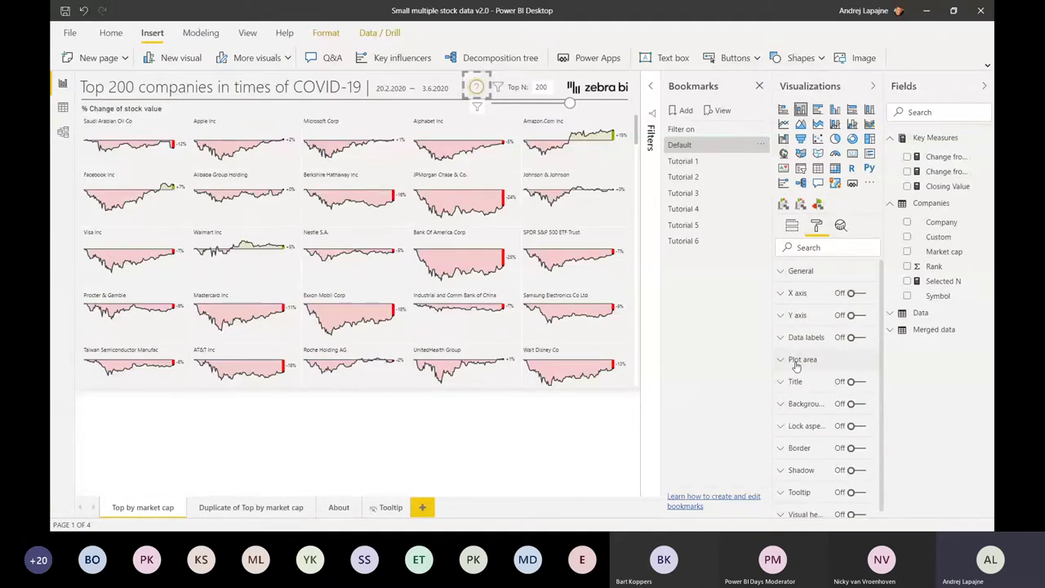
left_click(796, 362)
scroll(796, 365, "down", 1)
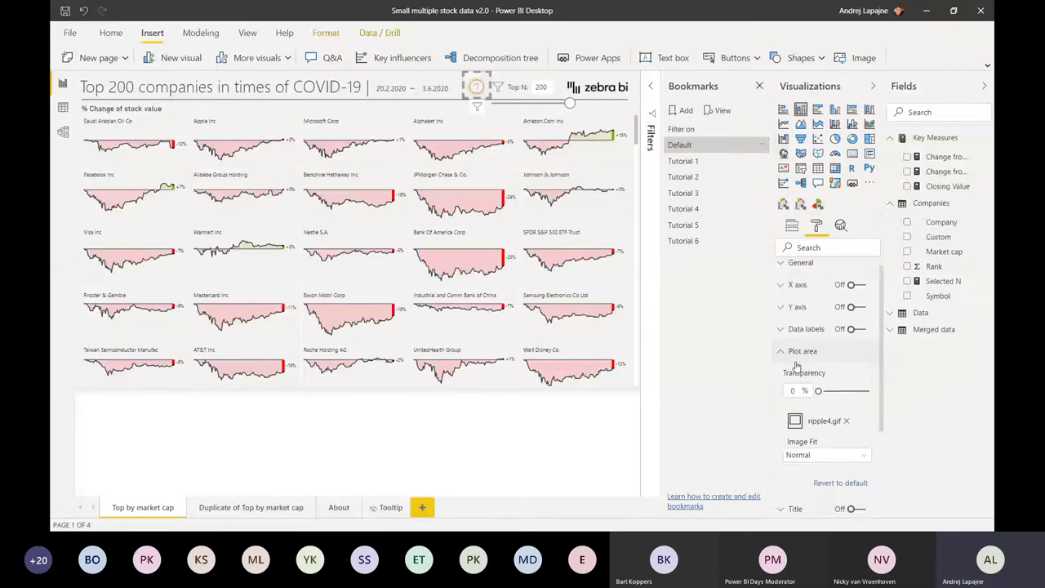
scroll(796, 365, "down", 2)
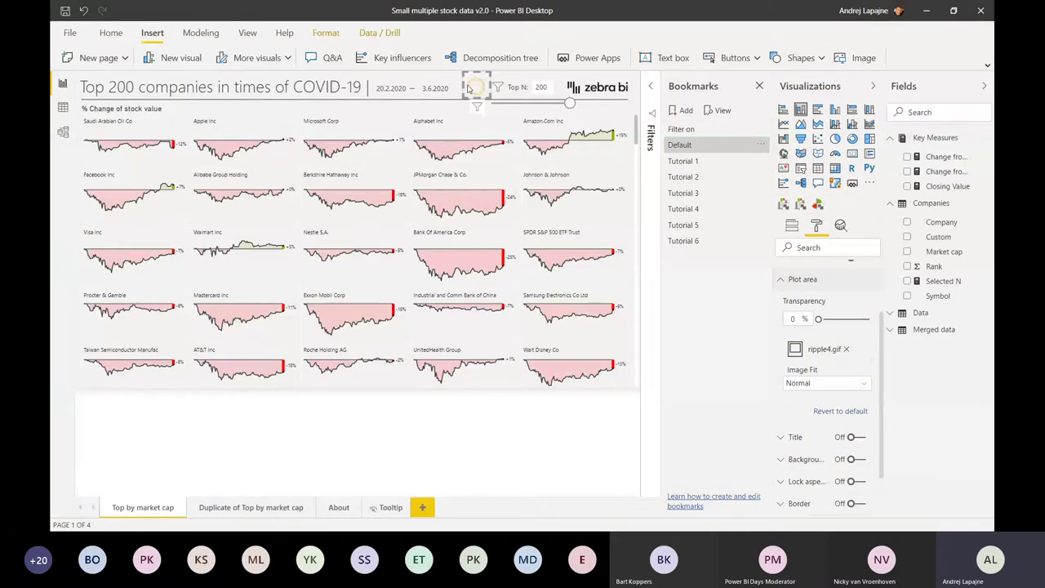
left_click(485, 420)
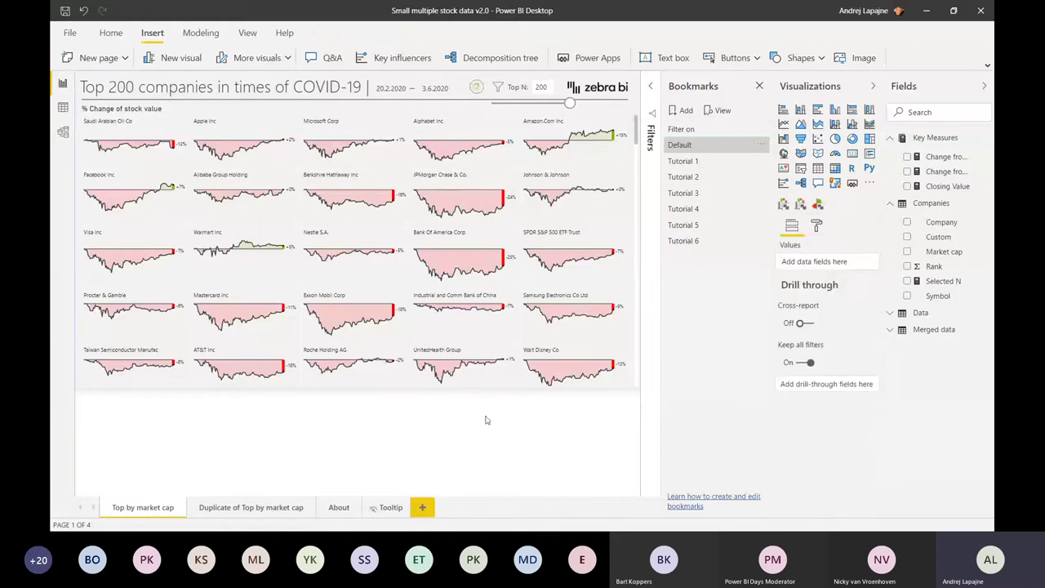
- Show the info overlay and start the tour to reach the start/end date tip
left_click(478, 90, "ctrl")
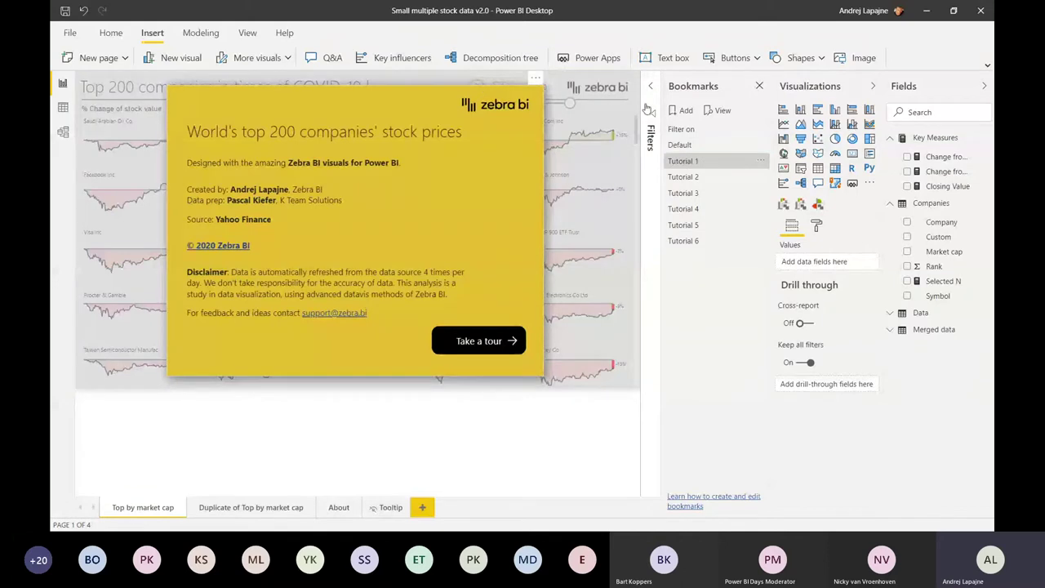
left_click(693, 160)
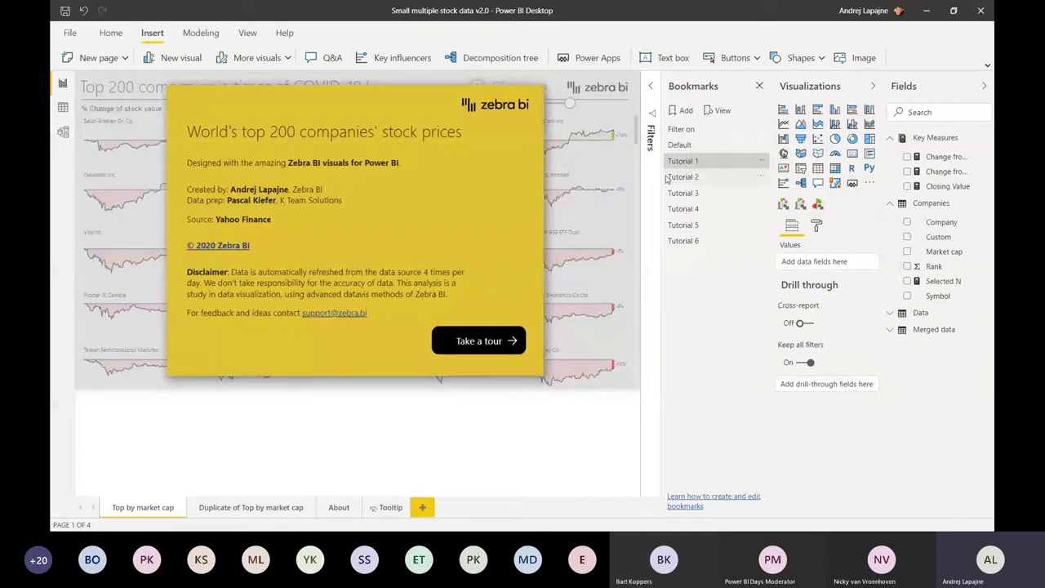
left_click(484, 338)
left_click(485, 338, "ctrl")
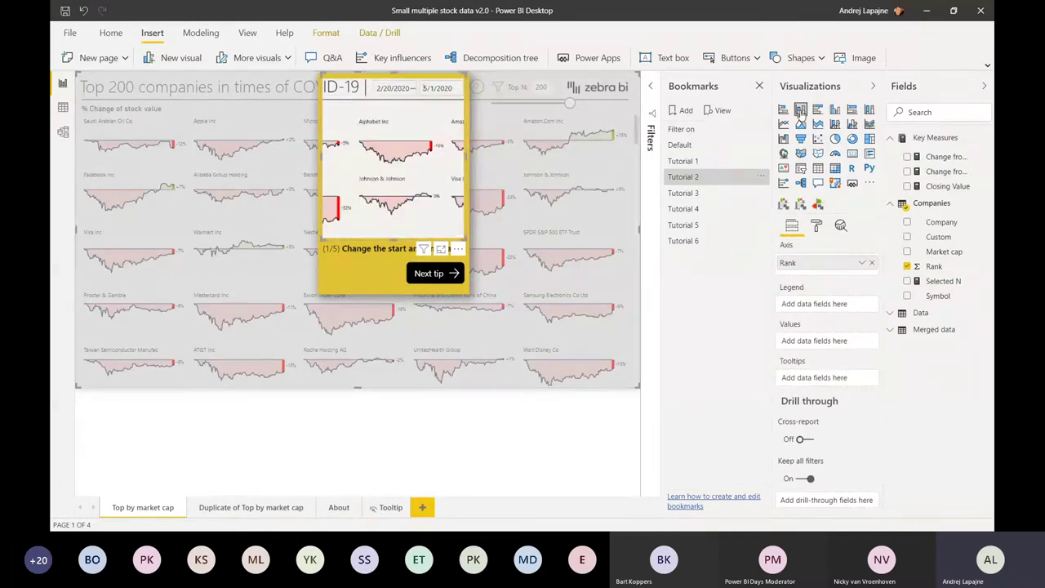
- Reveal the calendar.gif plot-area image in the tip animation, then select the yellow tip card
left_click(817, 226)
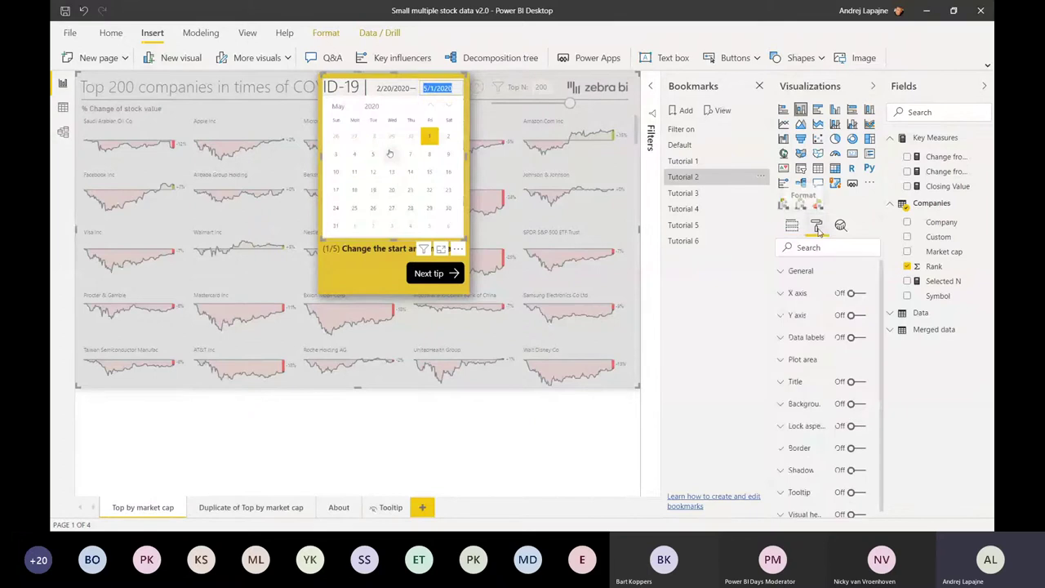
left_click(781, 360)
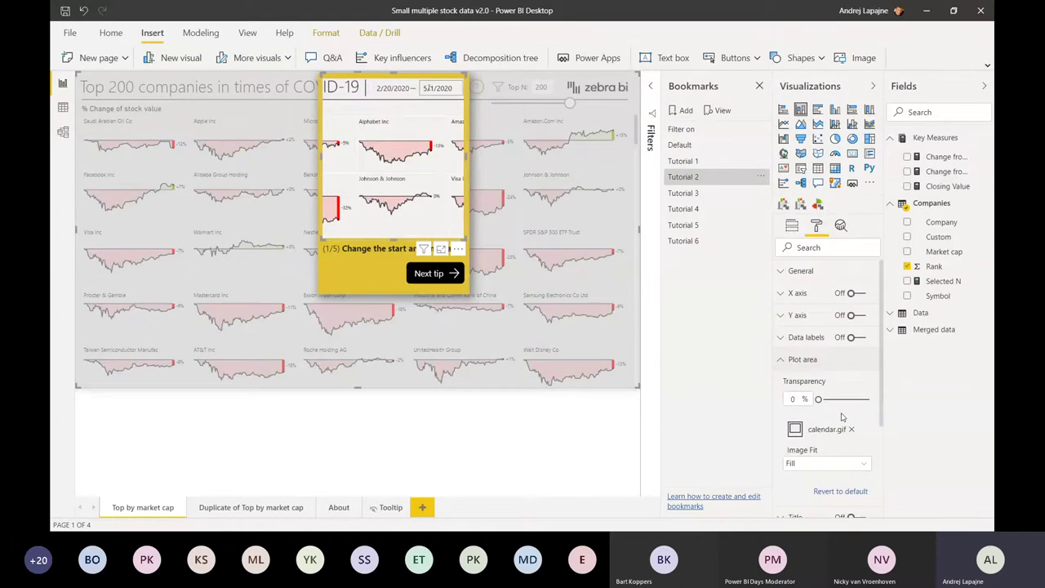
scroll(849, 408, "down", 1)
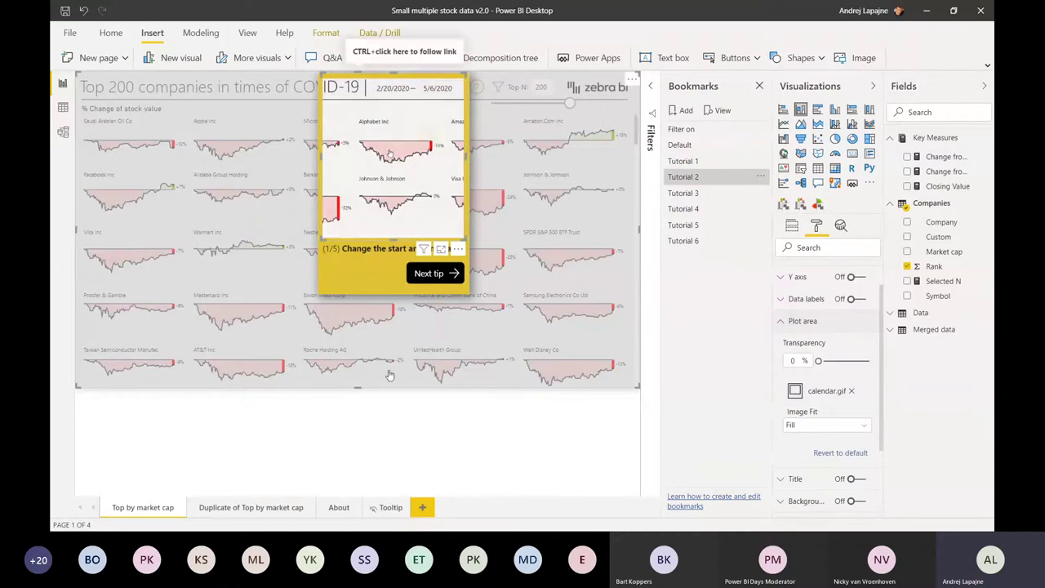
left_click(406, 436)
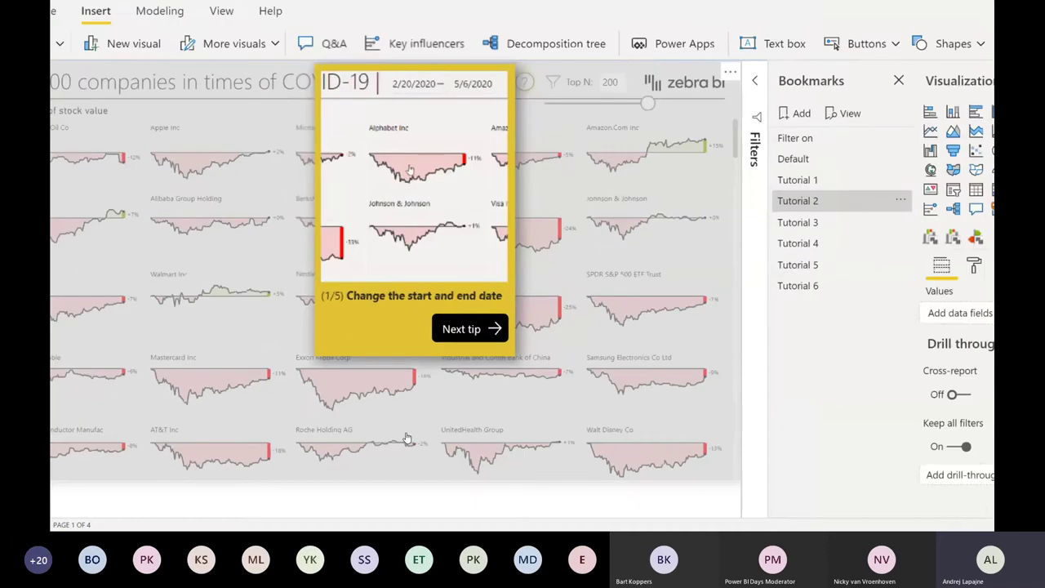
left_click(333, 357)
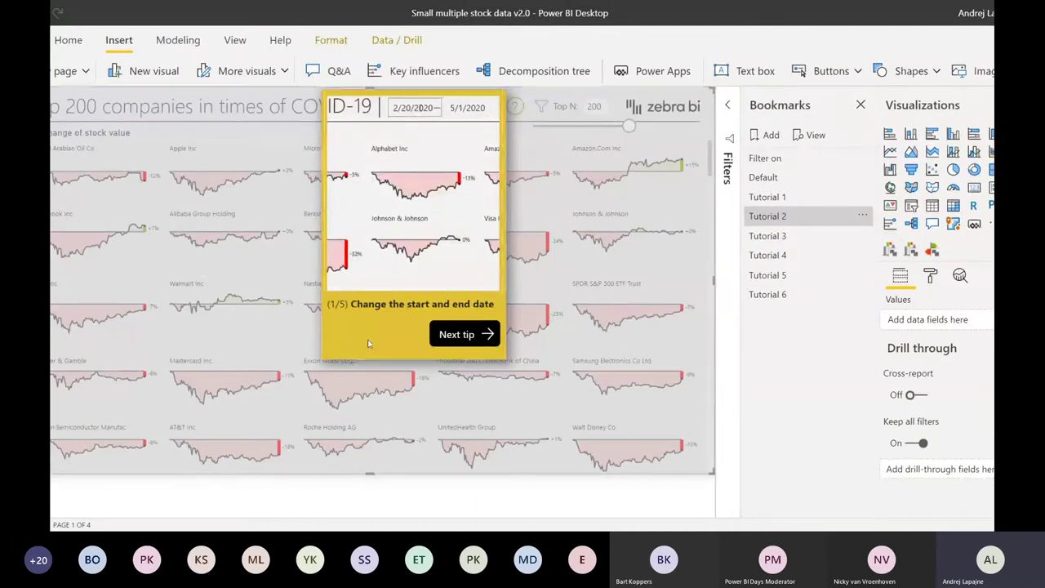
left_click(327, 357)
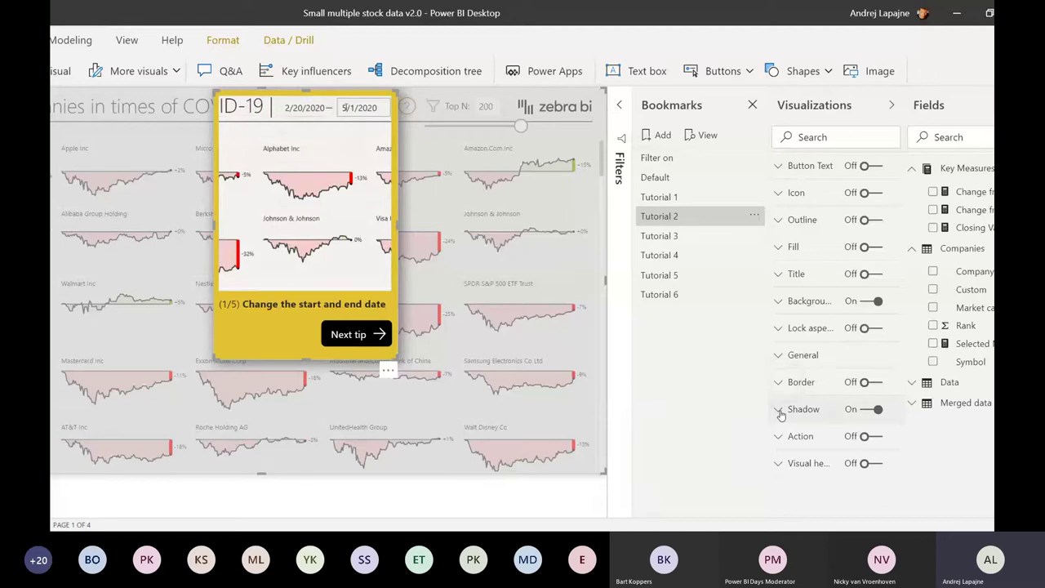
- Toggle the tip card's shadow off and back on, then advance to the company-count tip
left_click(780, 412)
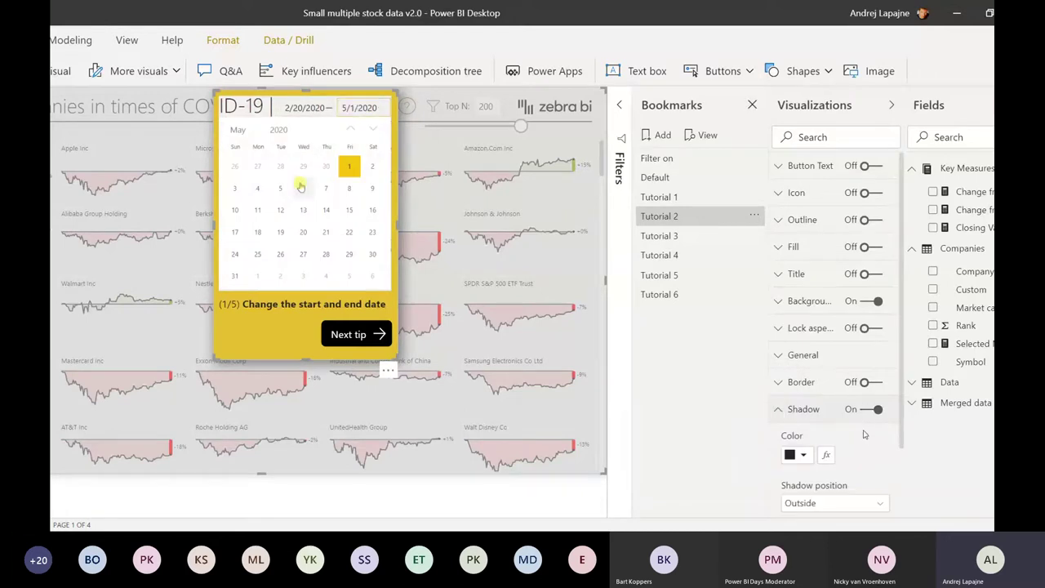
scroll(864, 435, "down", 2)
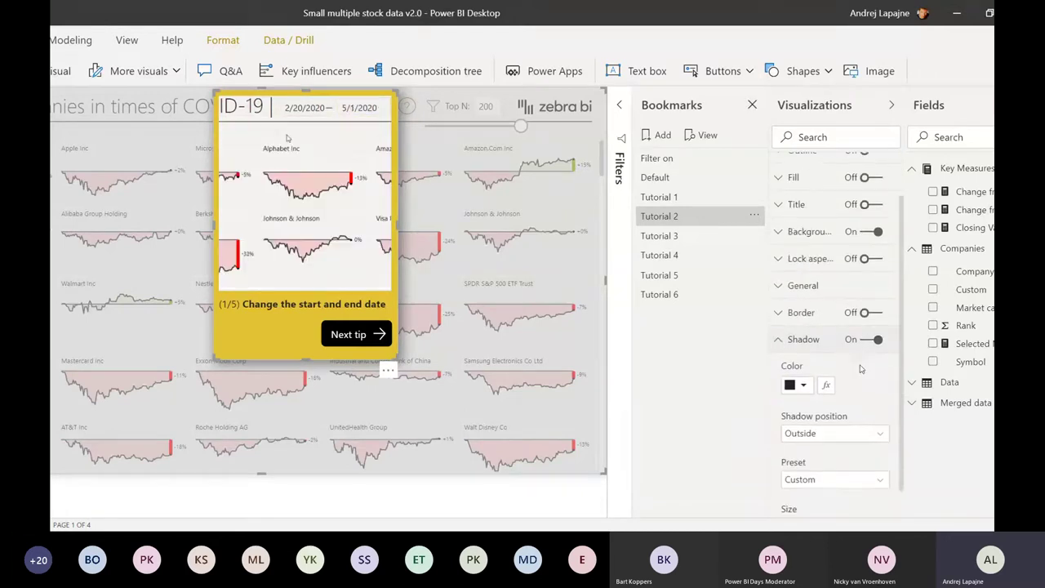
left_click(869, 339)
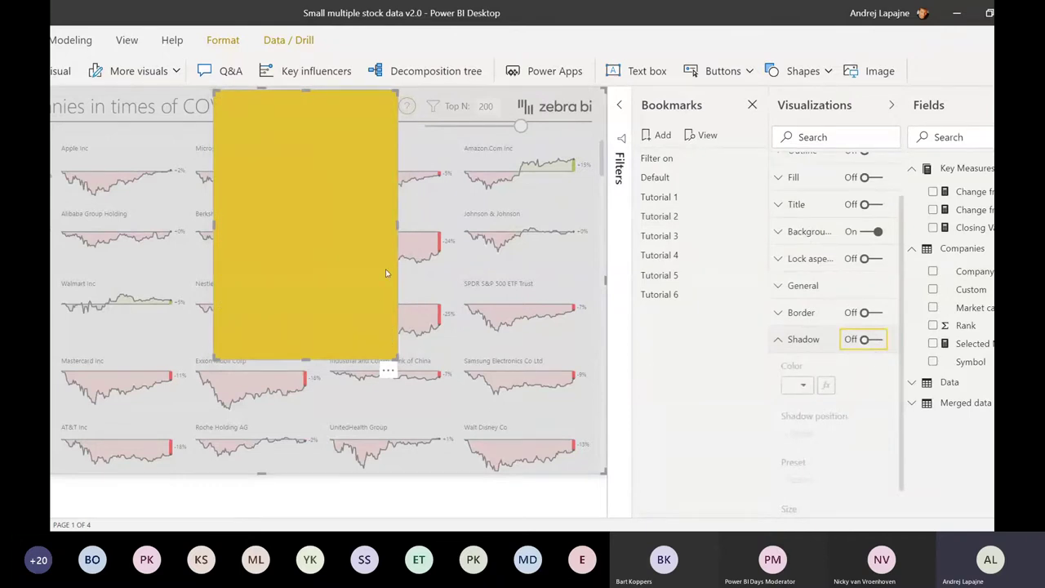
left_click(869, 338)
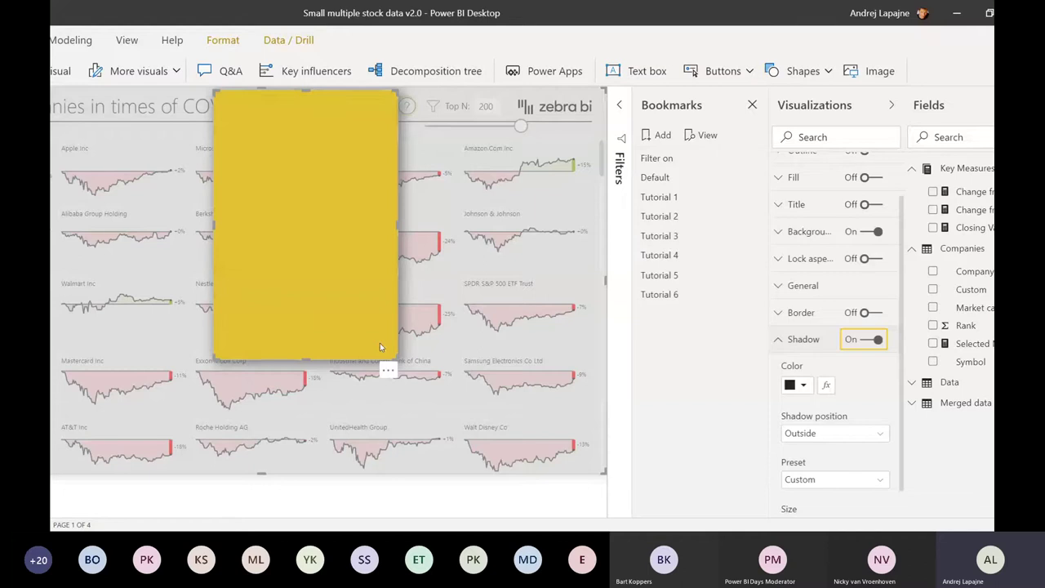
left_click(380, 503)
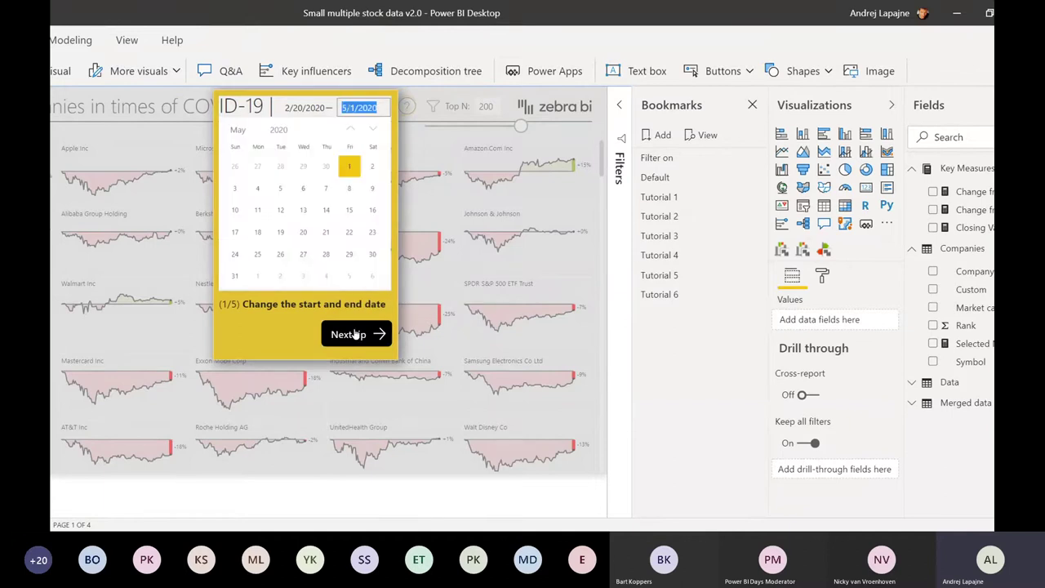
left_click(353, 334)
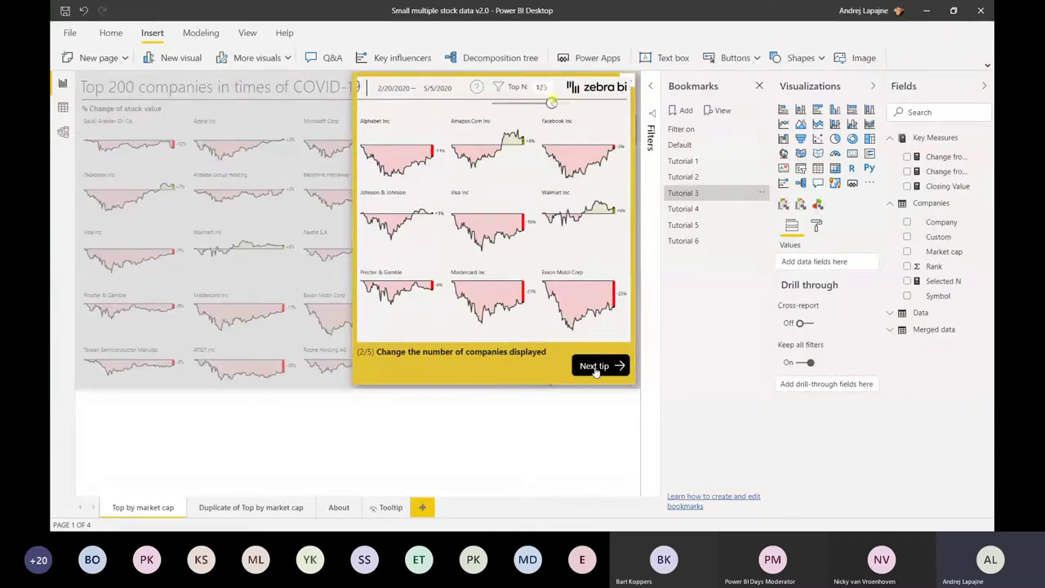
- Go past the third Zebra BI tip and close the tour to restore the Default Top 200 grid
left_click(596, 366)
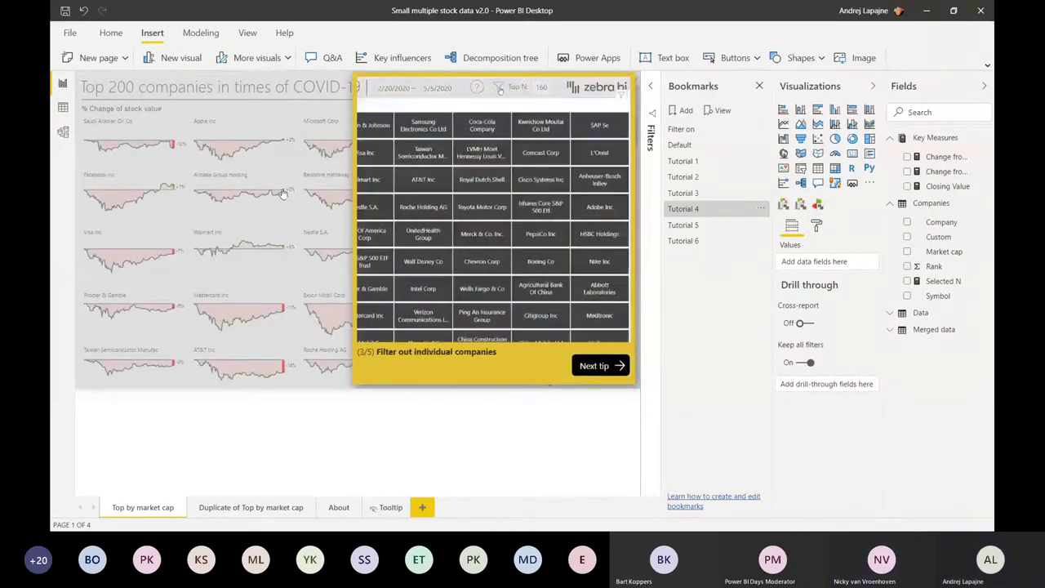
left_click(258, 233, "ctrl")
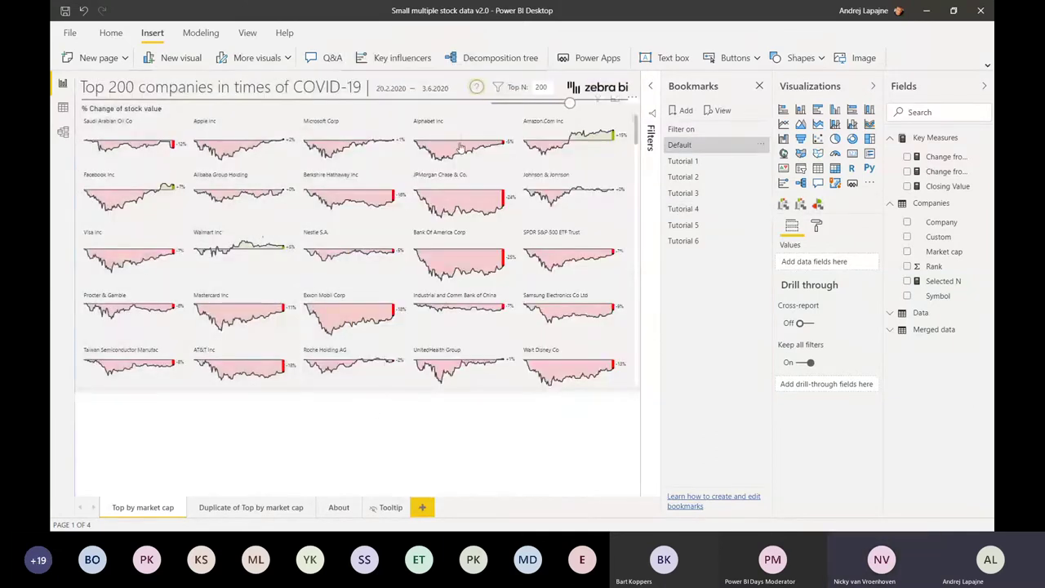
- Select the small-multiples visual to show Date, Company and the change measure in its field wells
mouse_move(483, 135)
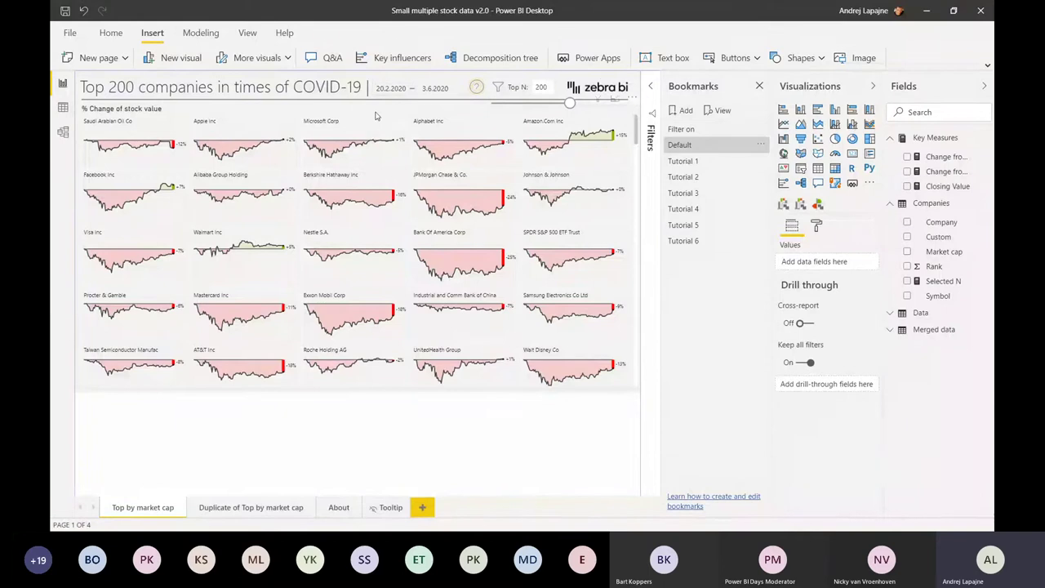
left_click(376, 115)
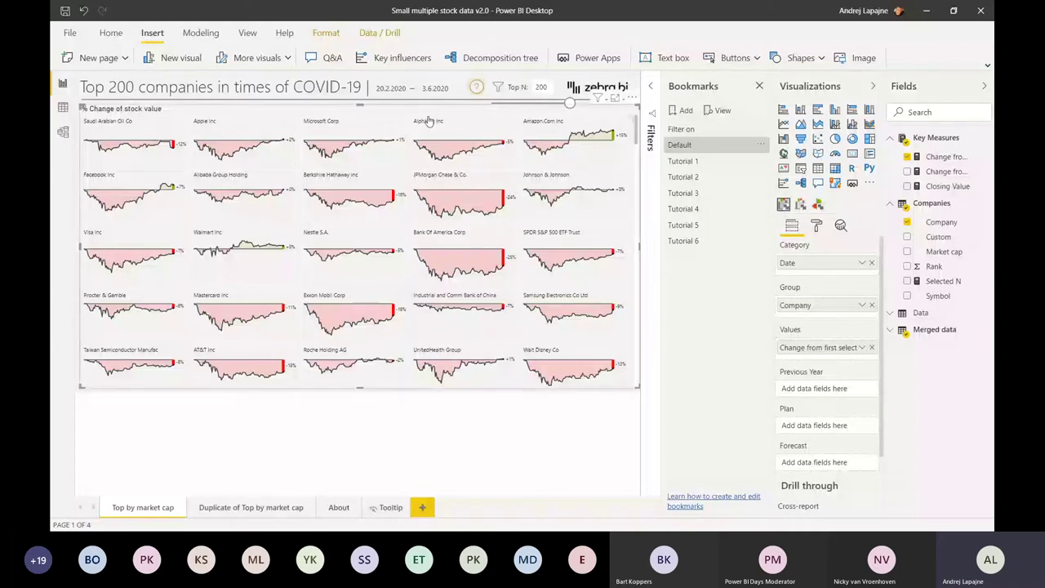
- Preview the Microsoft Corp chart, uncheck Company to merge the multiples, and expand Merged data
left_click(318, 124)
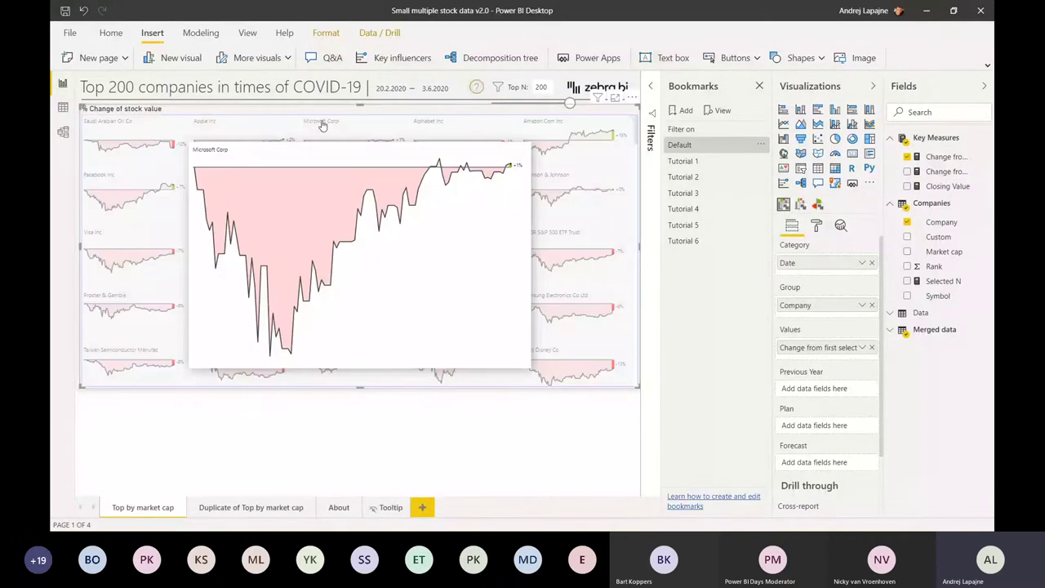
left_click(322, 124)
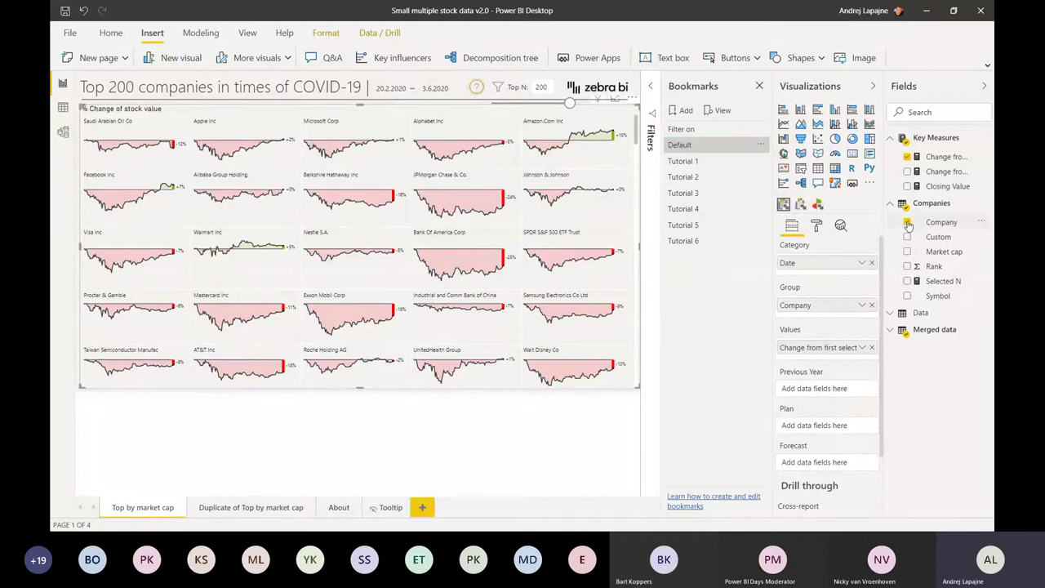
left_click(907, 223)
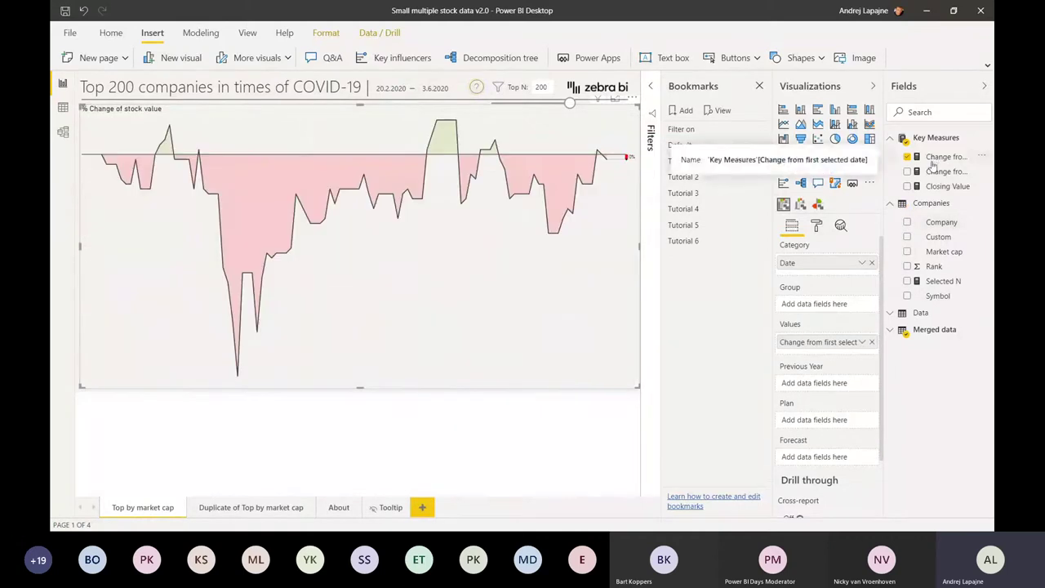
left_click(891, 331)
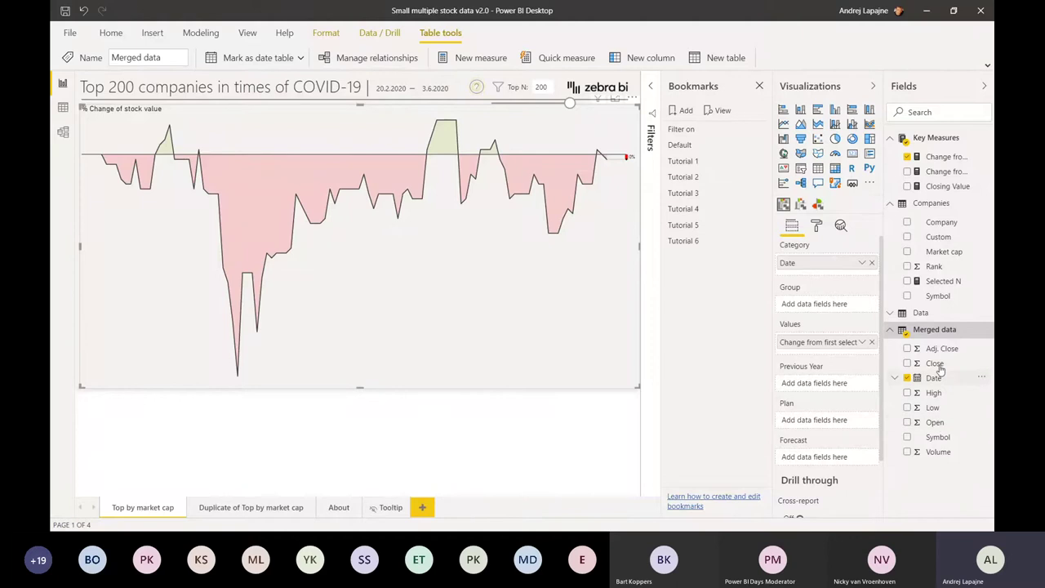
left_click(946, 159)
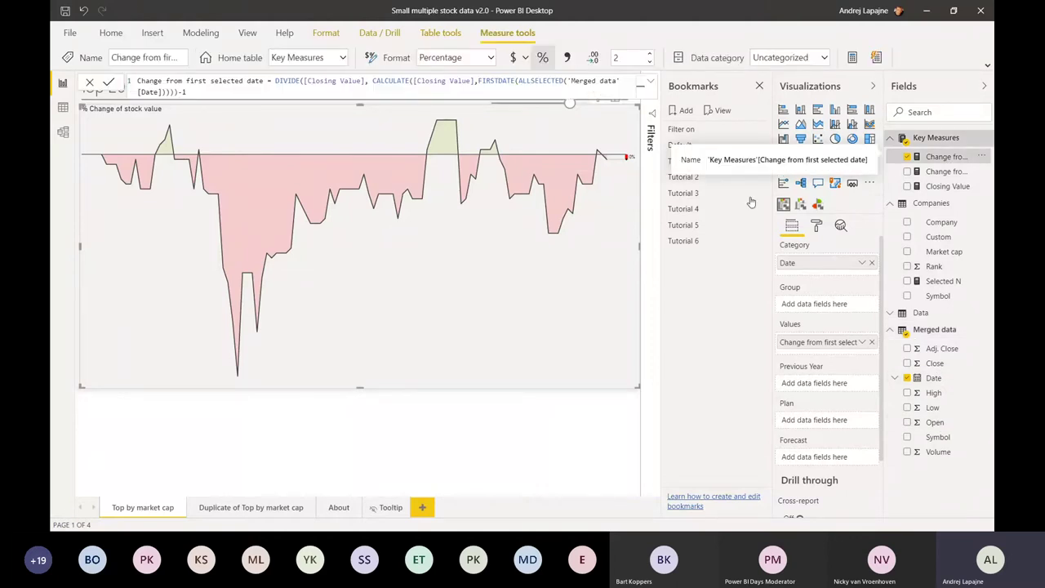
left_click(560, 264)
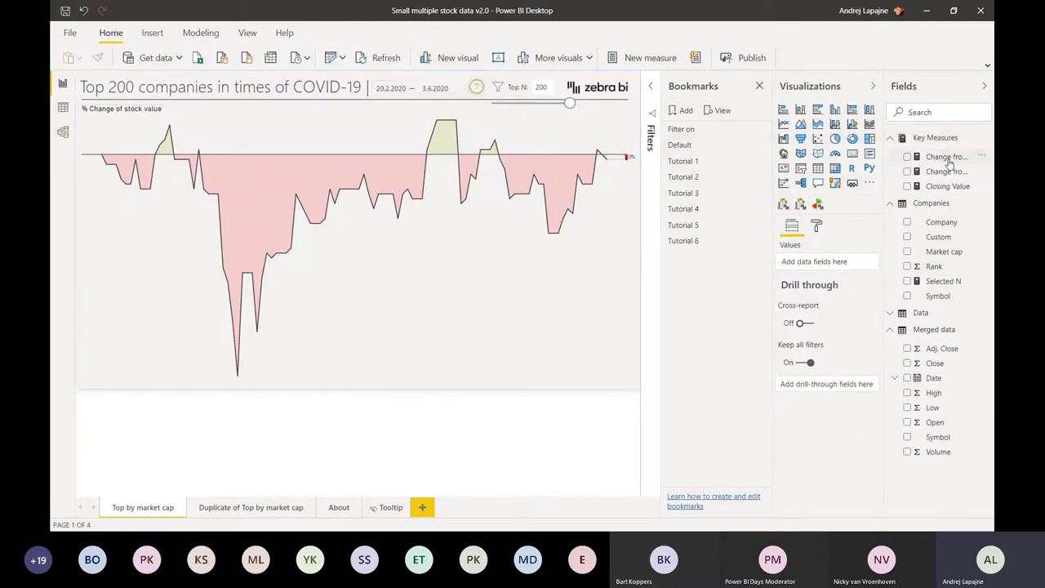
left_click(945, 158)
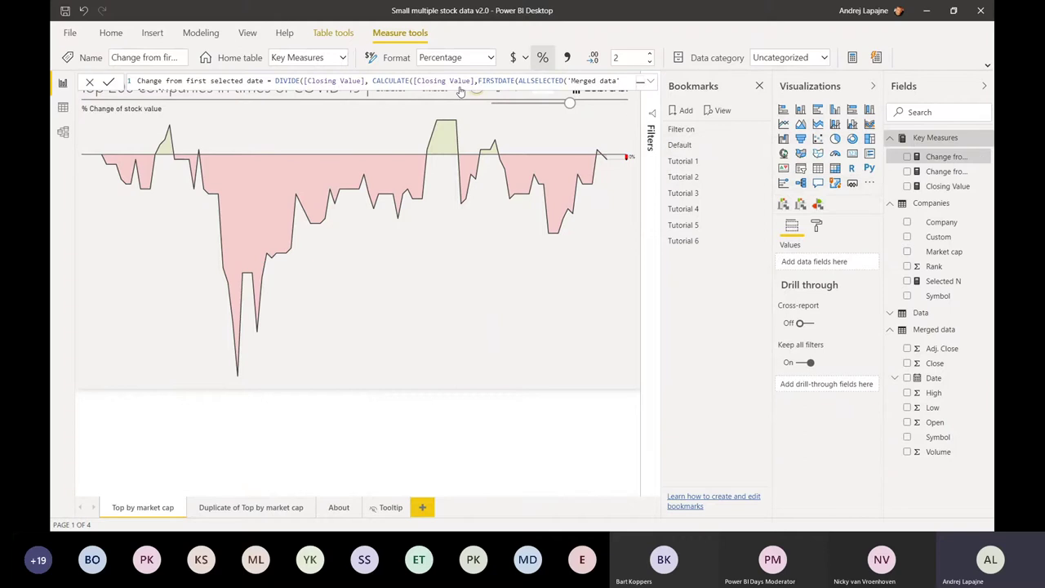
left_click(364, 114)
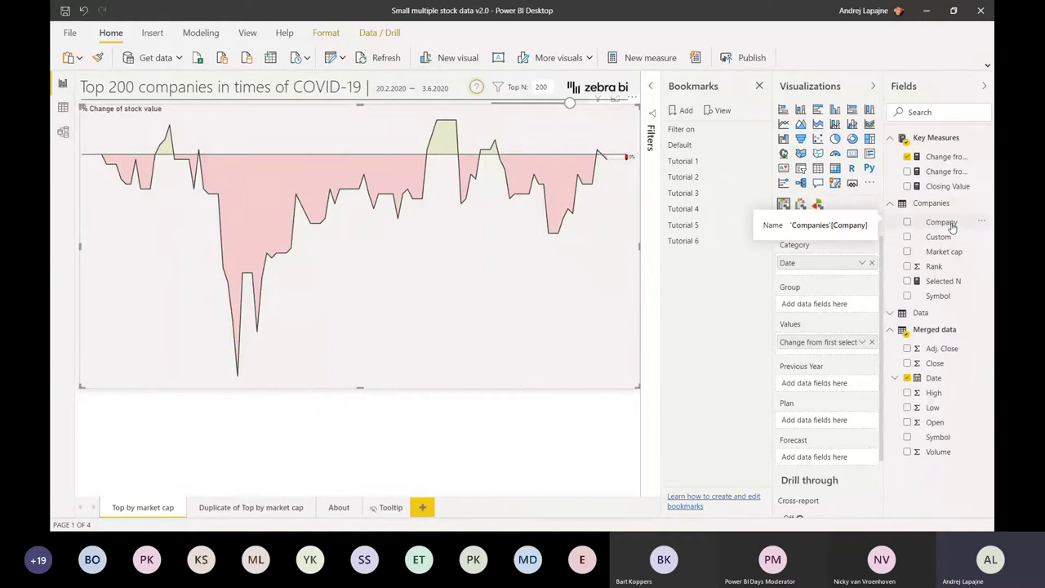
- Drag Company into the Group well, browse the restored per-company charts, then deselect the visual
left_click_drag(947, 227, 814, 307)
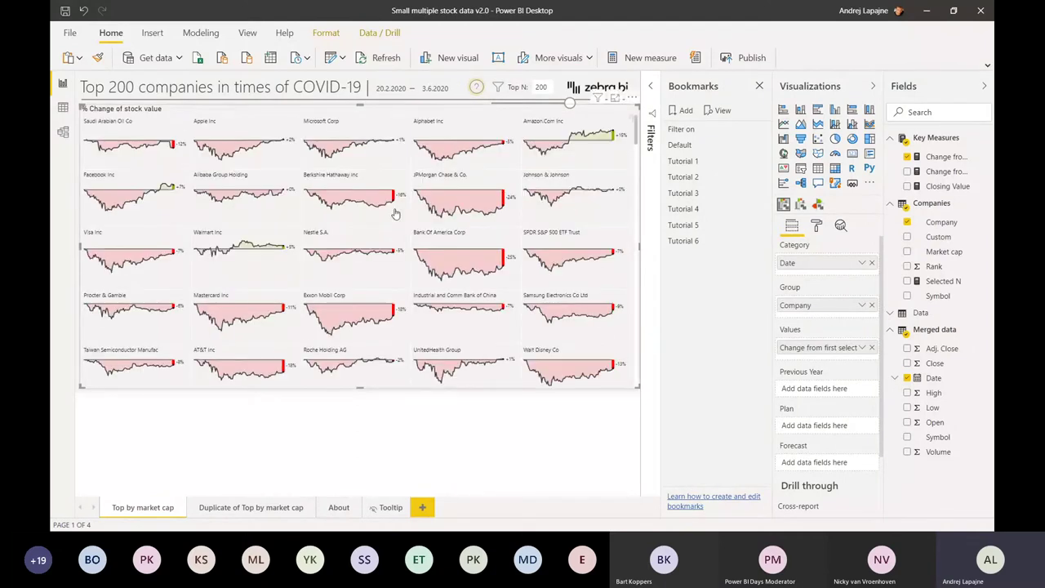
scroll(394, 214, "down", 2)
scroll(394, 214, "down", 5)
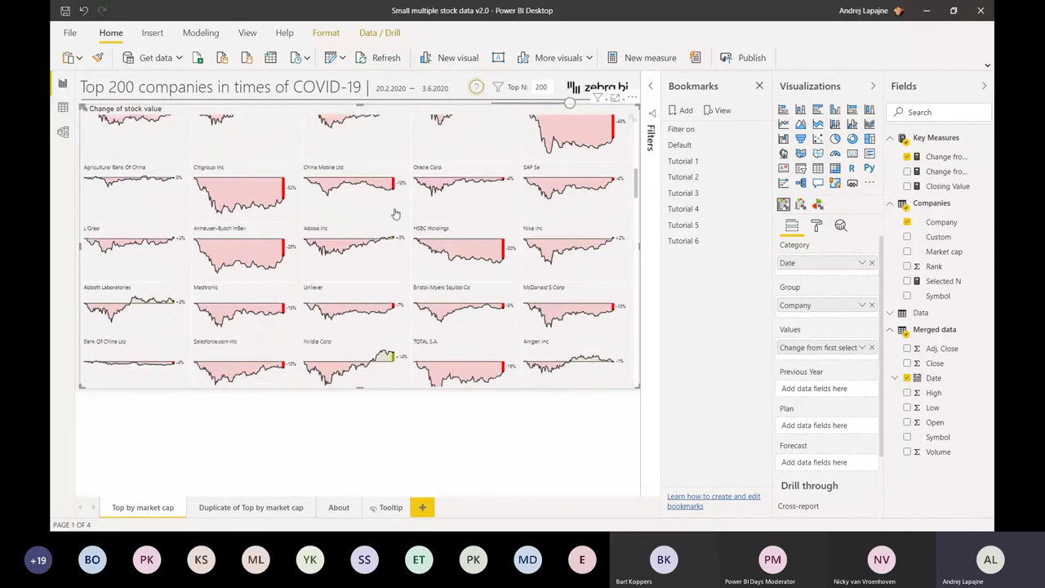
scroll(394, 214, "up", 7)
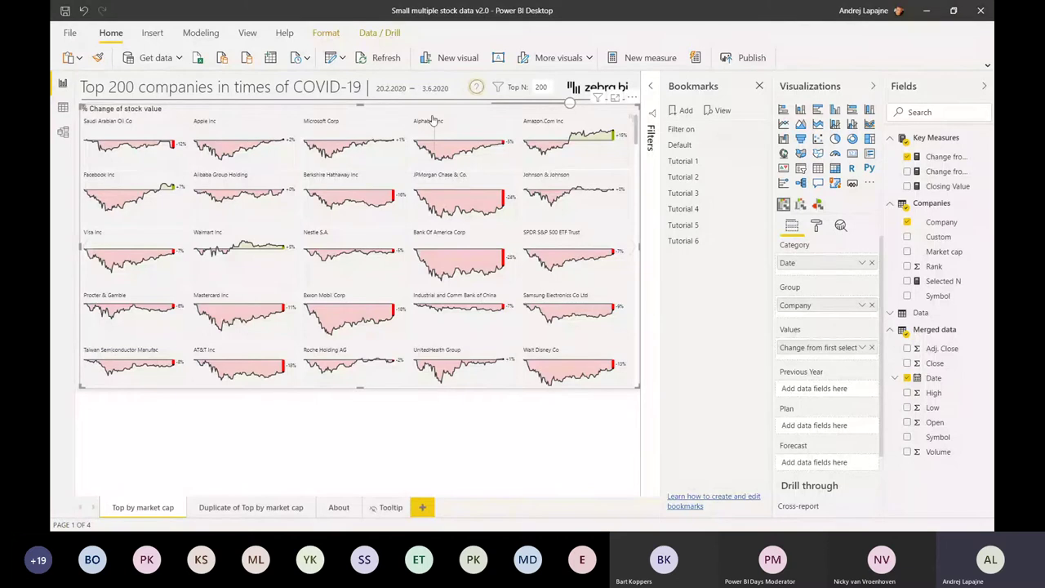
left_click(634, 249)
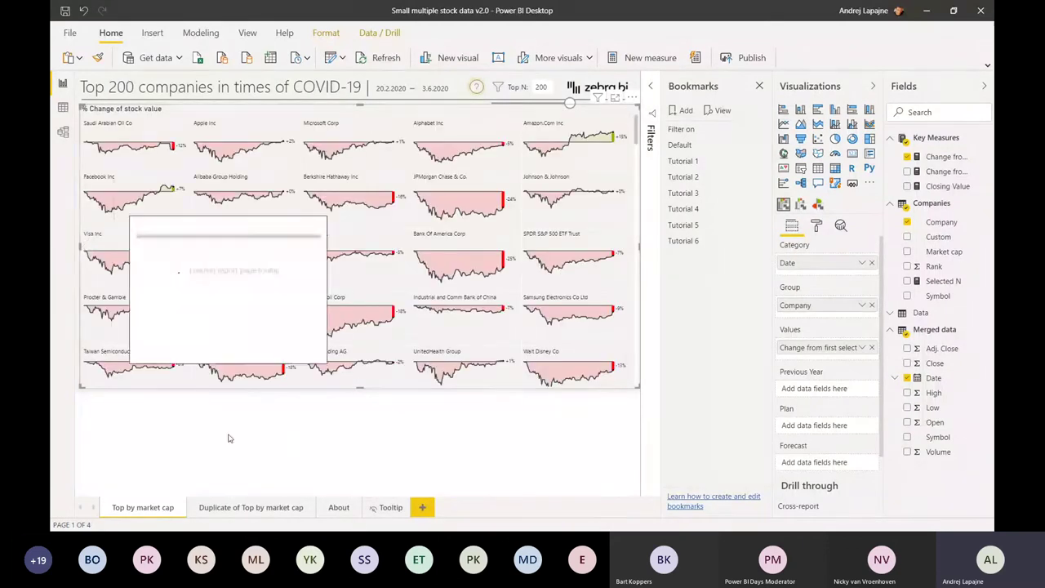
left_click(185, 454)
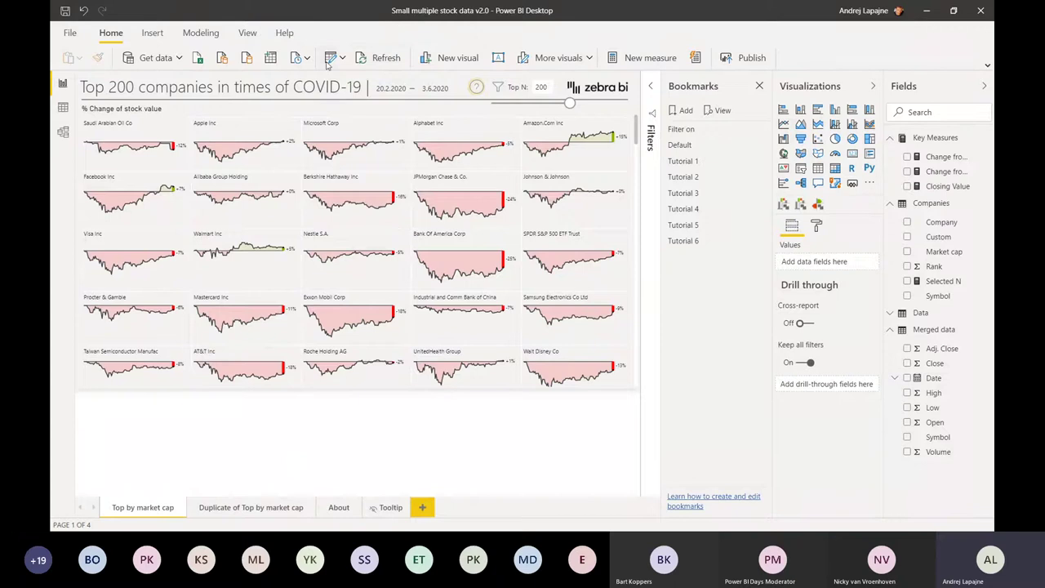
- Use Transform data to open Power Query Editor on the StockQuotes function query
left_click(327, 64)
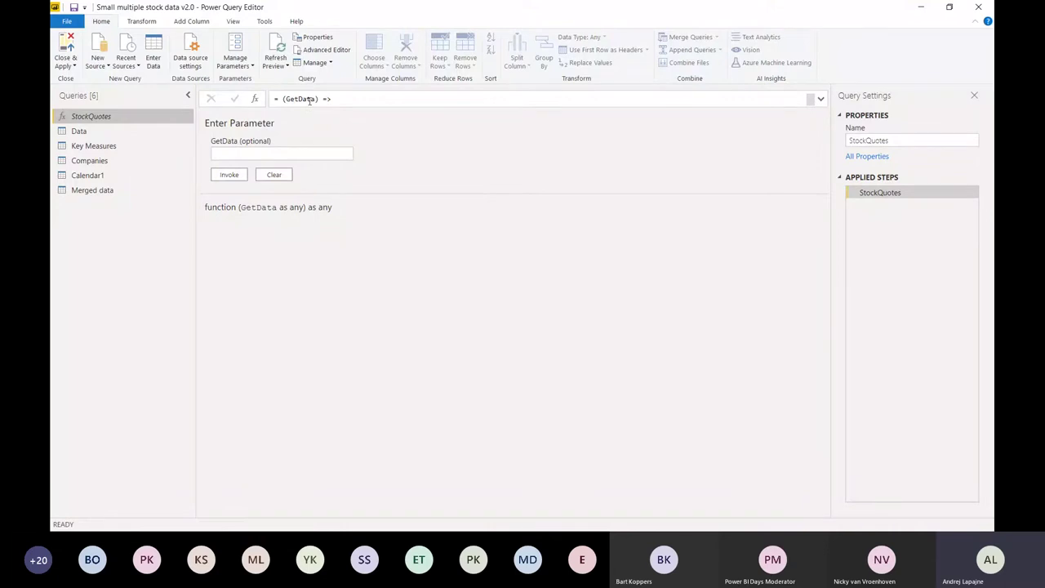
- Open the Advanced Editor on the StockQuotes query and place the caret on its first line
left_click(309, 100)
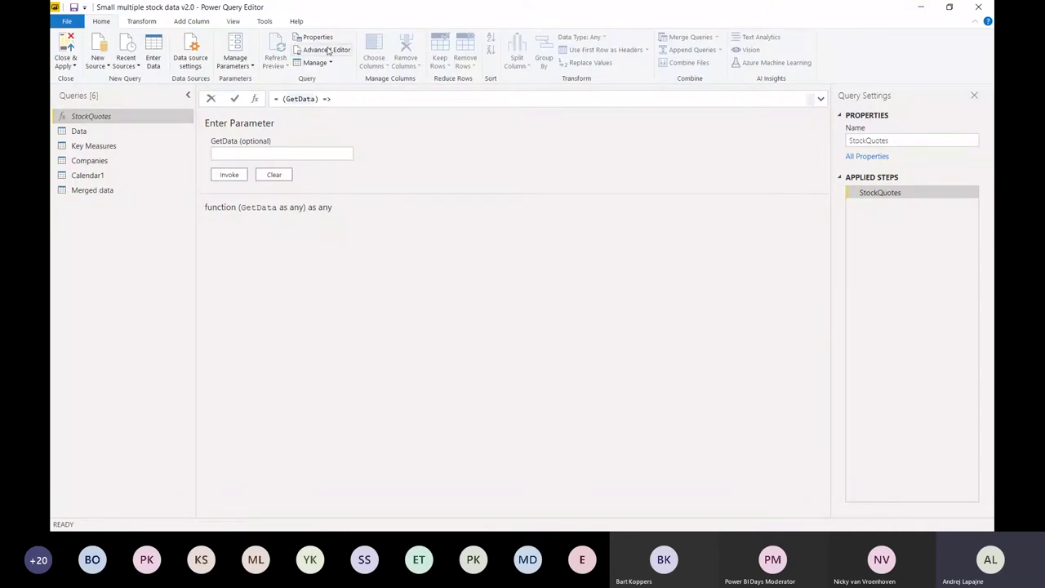
left_click(326, 50)
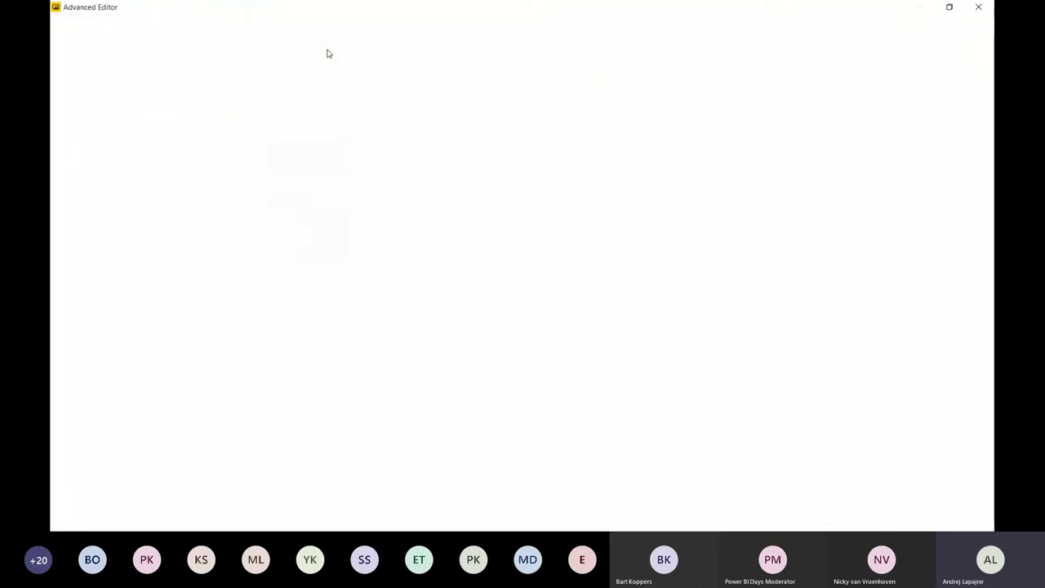
left_click(101, 77)
left_click(90, 69)
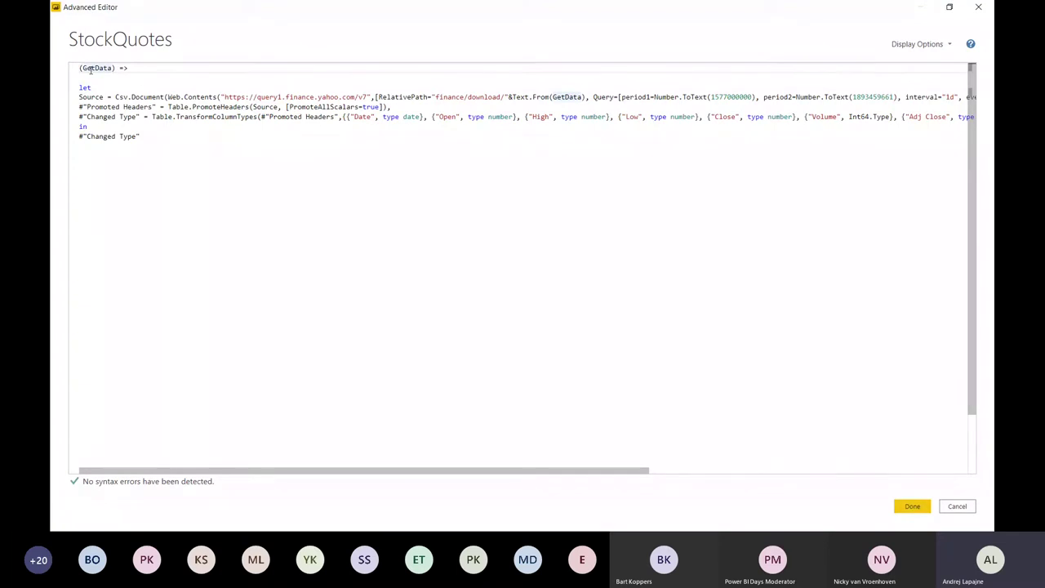
left_click_drag(82, 69, 114, 69)
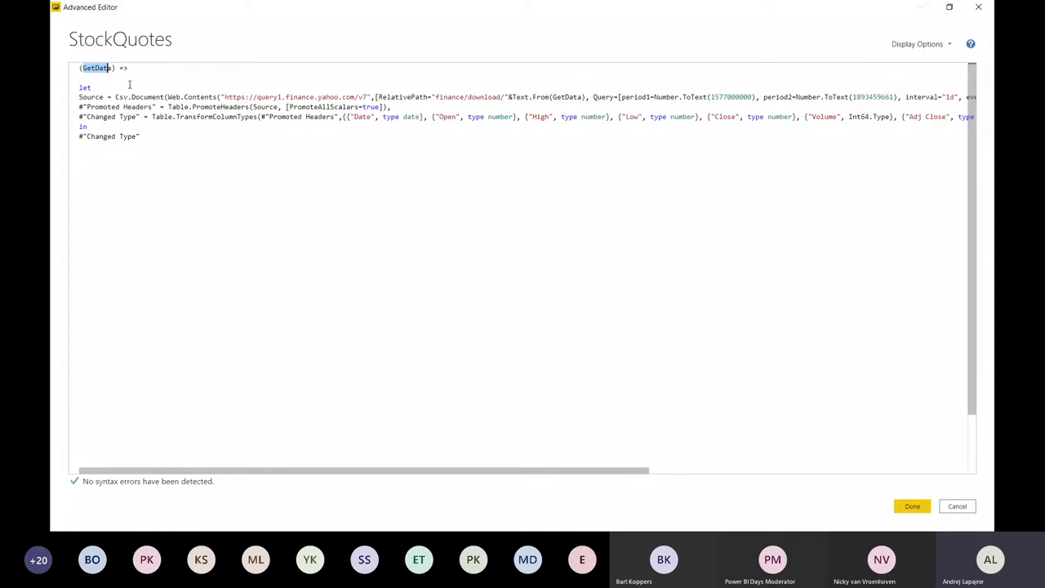
left_click(103, 111)
left_click(117, 107)
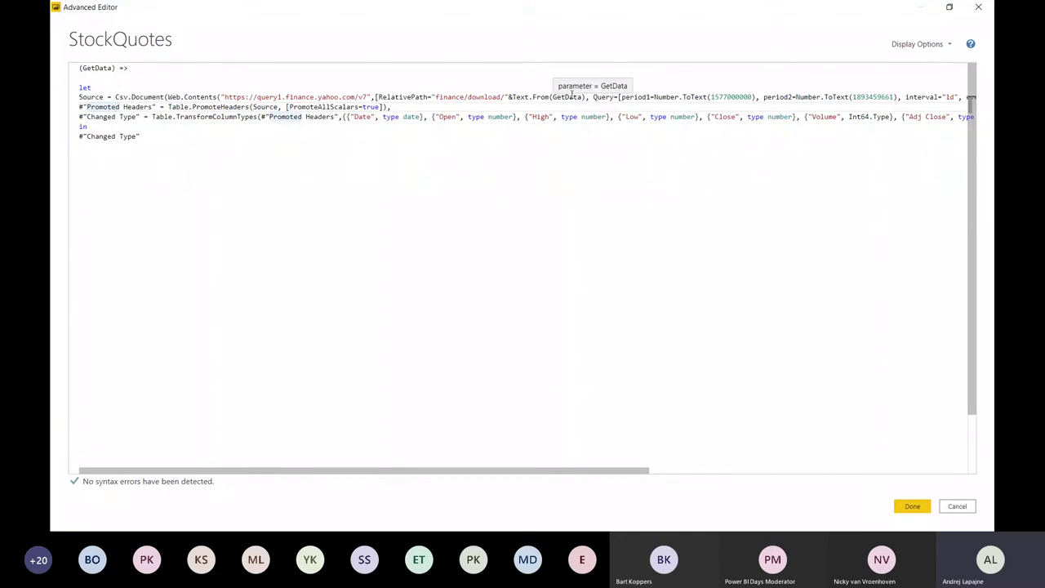
left_click_drag(539, 98, 584, 97)
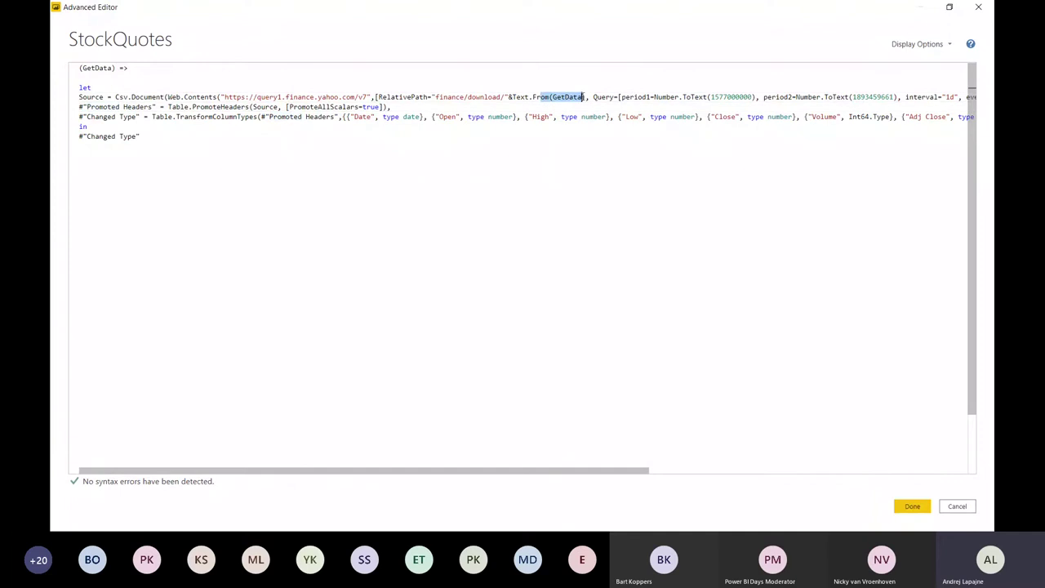
left_click(516, 97)
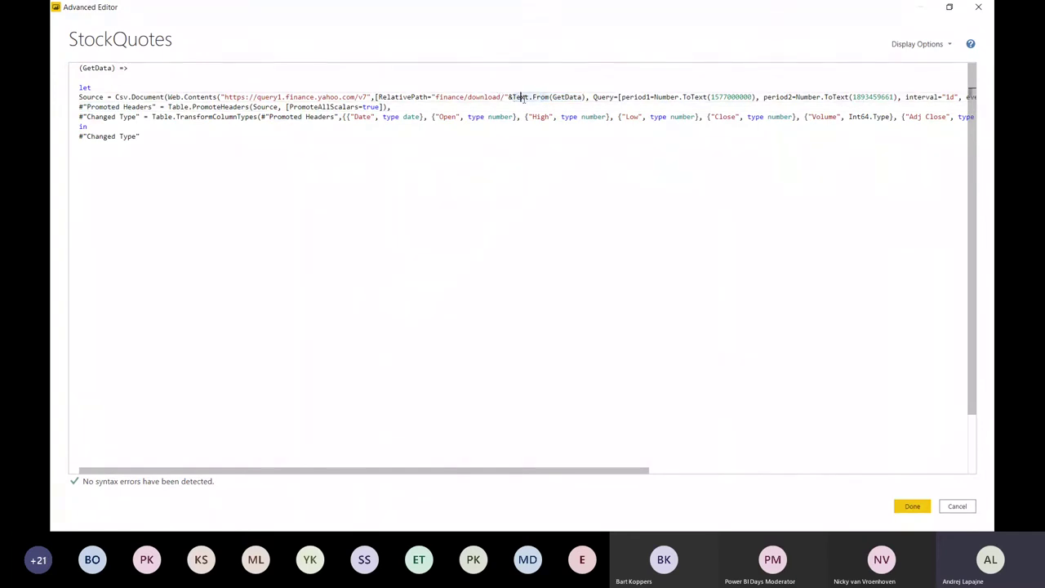
left_click(508, 98)
left_click_drag(511, 97, 586, 98)
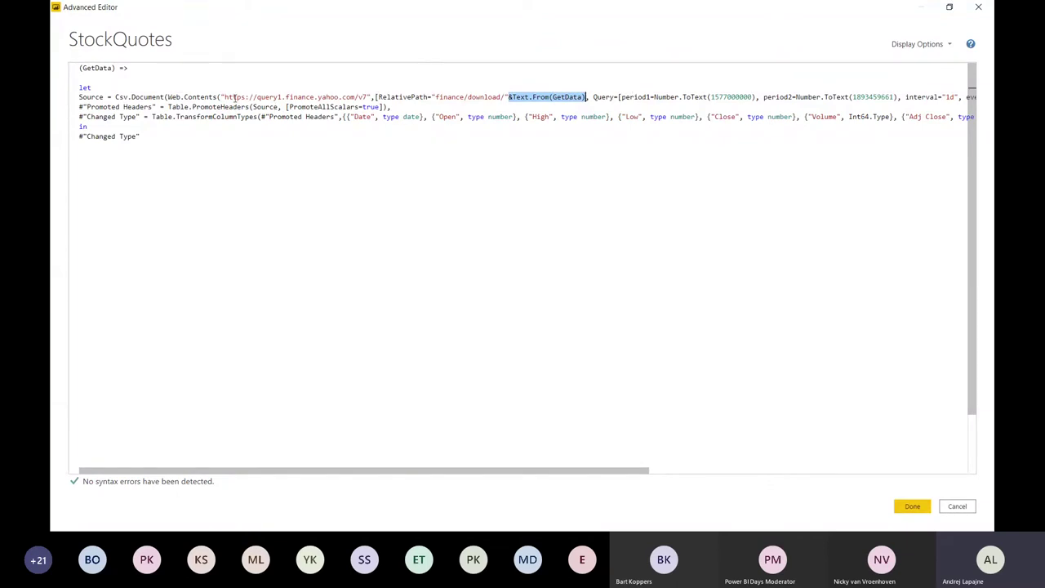
left_click_drag(225, 97, 283, 98)
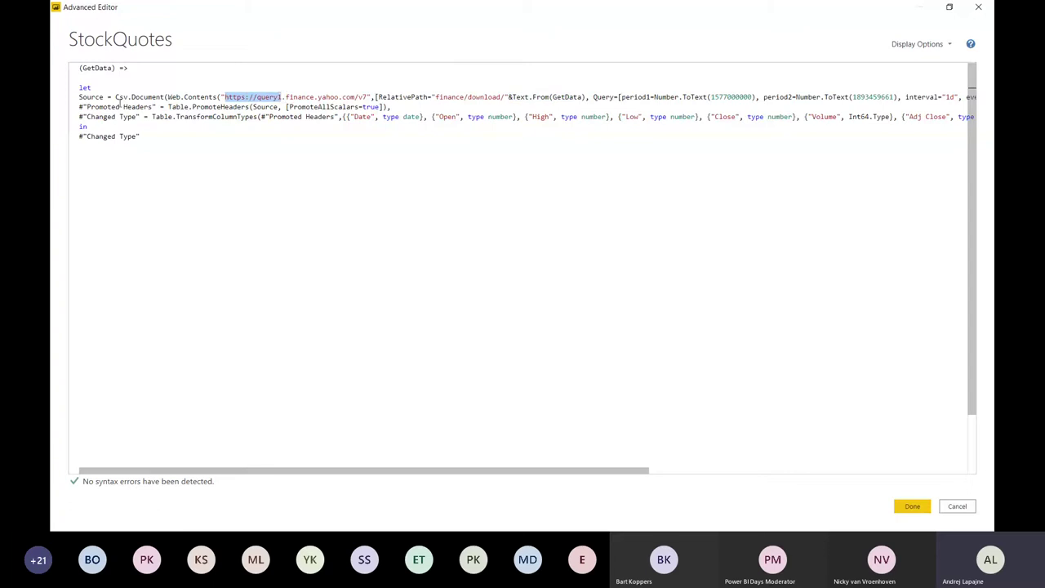
left_click_drag(115, 97, 218, 96)
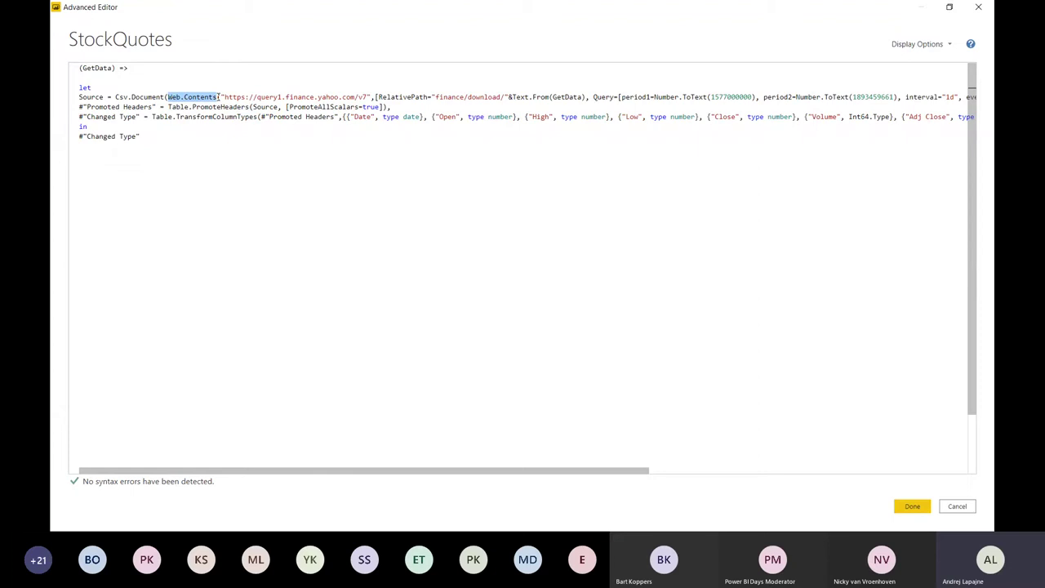
left_click(218, 96)
left_click_drag(219, 96, 368, 97)
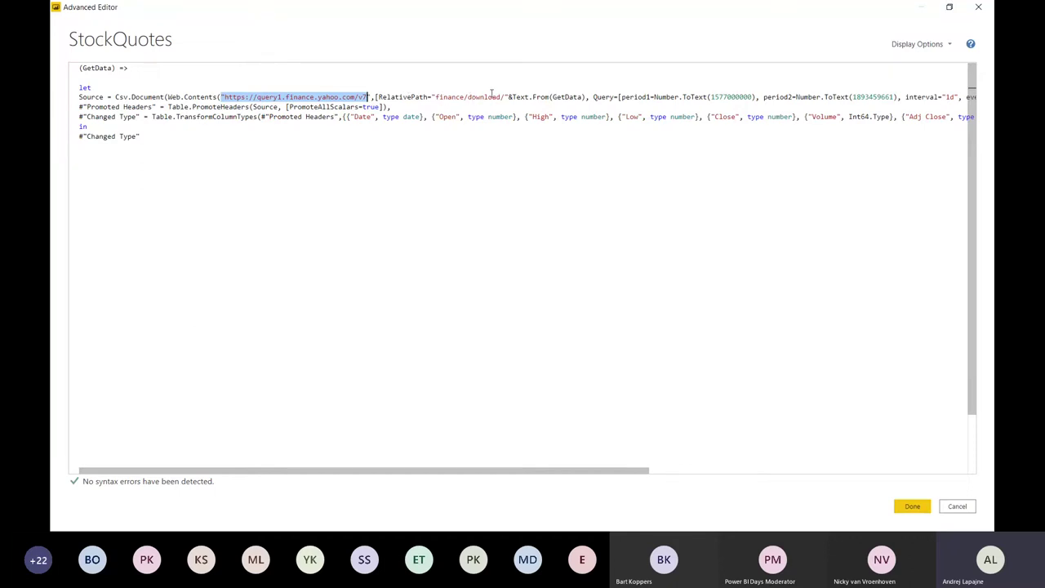
left_click_drag(508, 97, 586, 97)
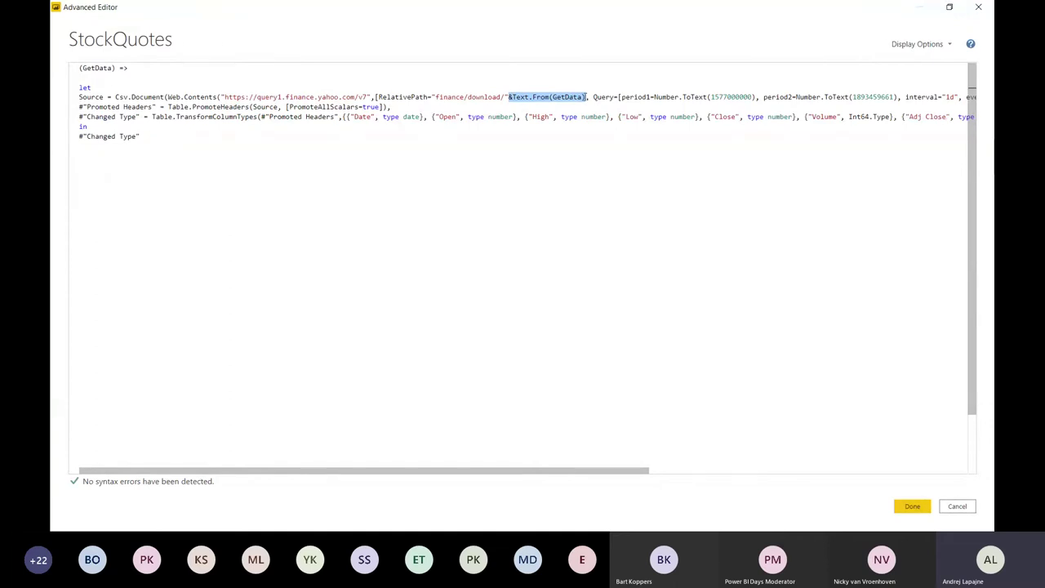
left_click(585, 97)
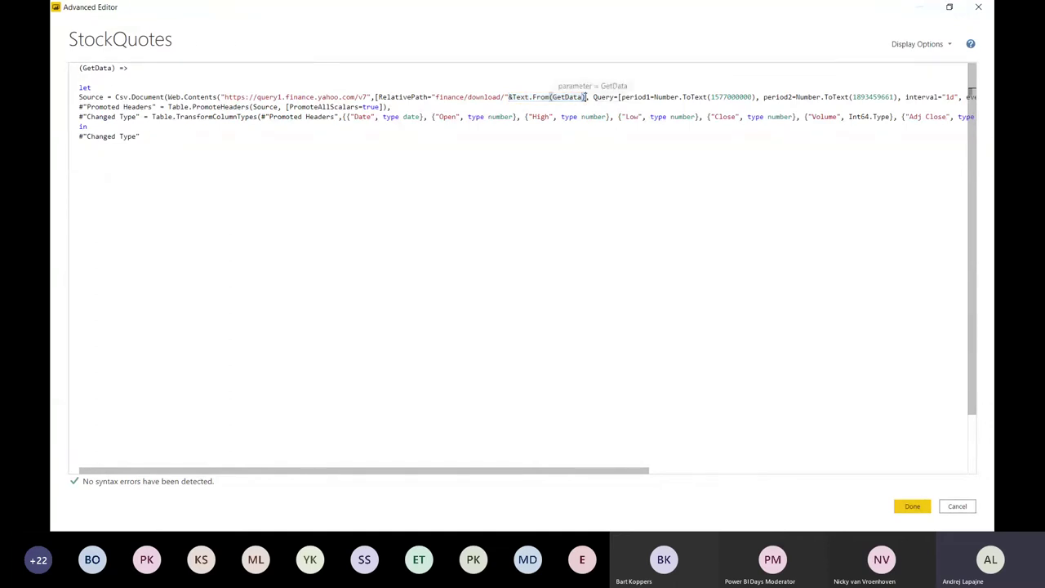
- Replace Text.From(GetData) in the Source URL with the hard-coded "MSFT" ticker
key("BackSpace")
key("BackSpace")
key("BackSpace")
key("BackSpace")
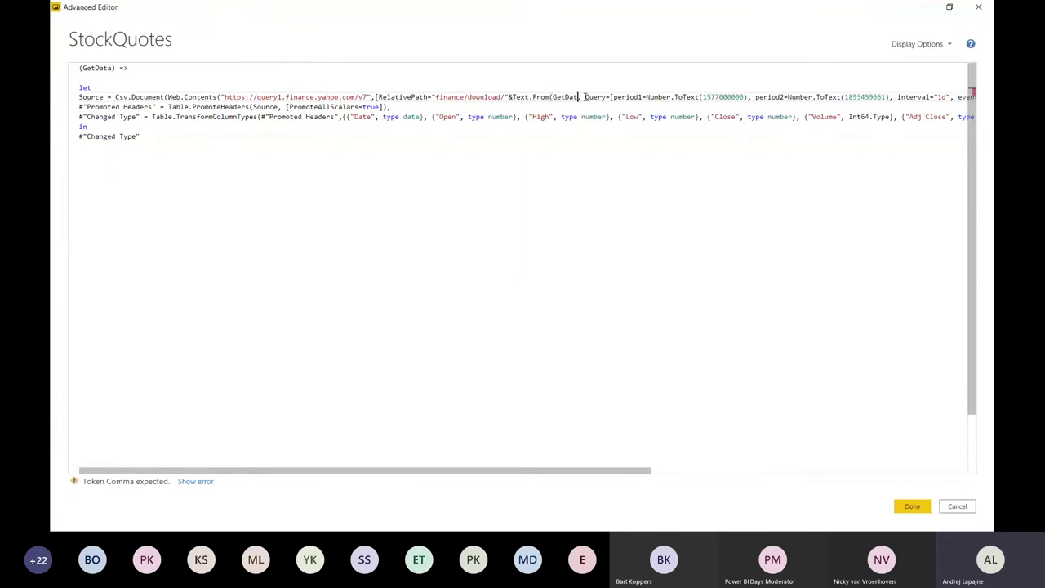
key("BackSpace")
key("BackSpace")
key("BackSpace")
key("BackSpace")
key("BackSpace")
key("BackSpace")
key("BackSpace")
key("BackSpace")
key("BackSpace")
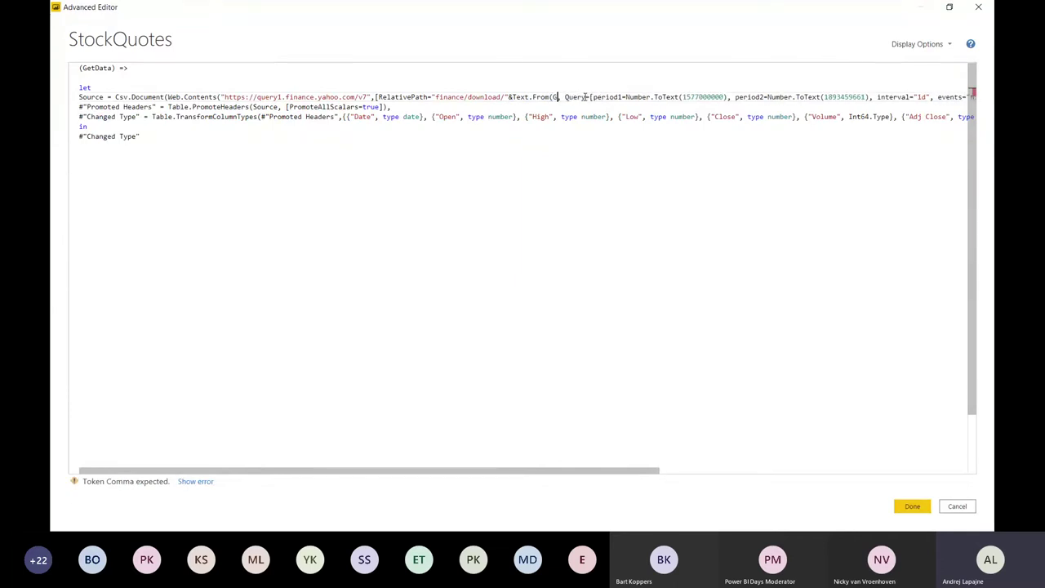
key("BackSpace")
key("BackSpace")
key("BackSpace")
key("BackSpace")
key("BackSpace")
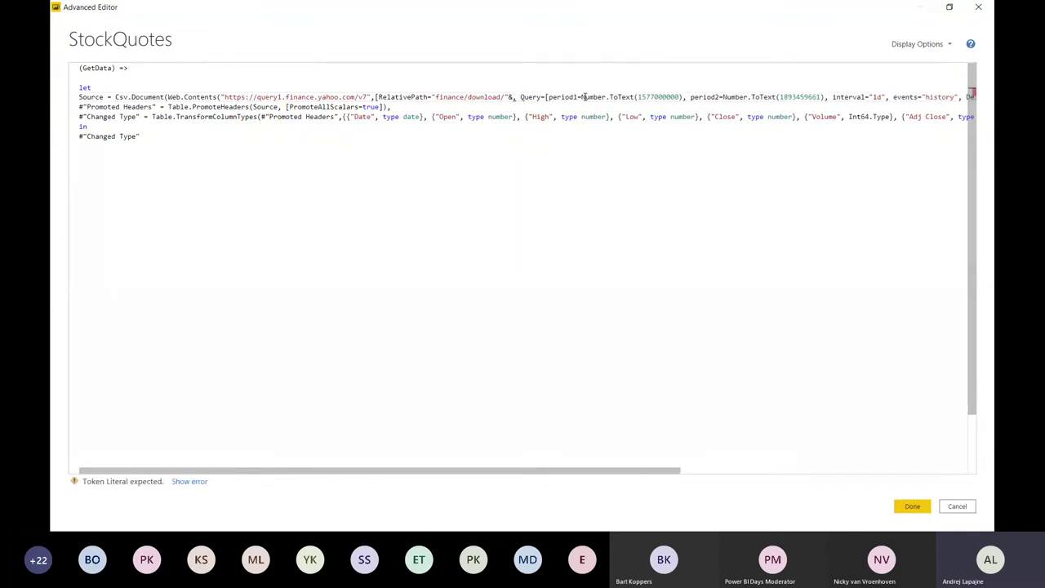
type("\"&\"MSFT")
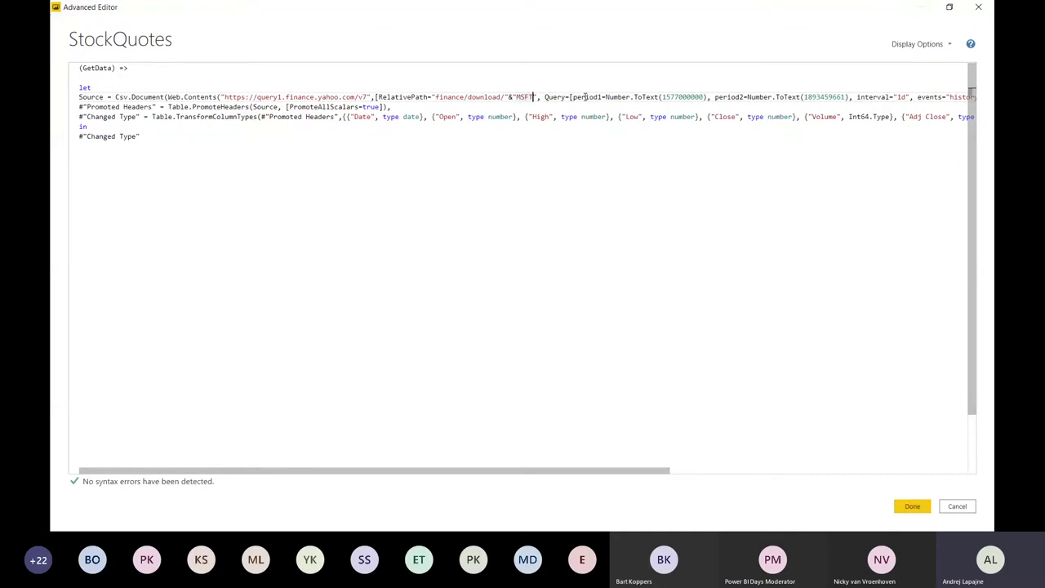
key("Left")
key("Left")
key("Left")
key("Left")
key("shift+Right")
key("shift+Right")
key("shift+Right")
key("shift+Right")
key("Right")
key("Right")
key("Right")
key("Right")
double_click(585, 96)
left_click_drag(543, 96, 631, 96)
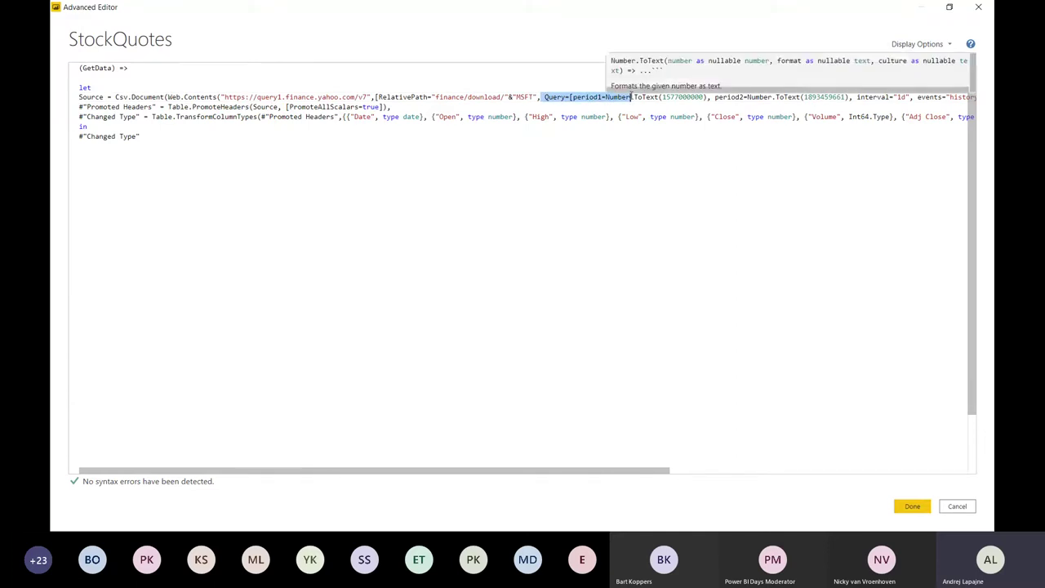
left_click(796, 97)
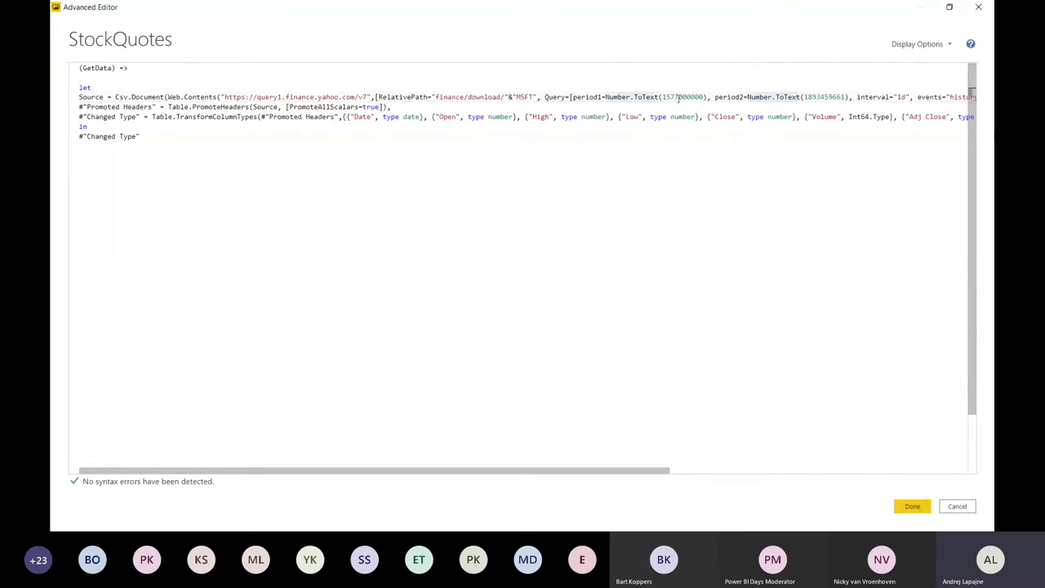
double_click(690, 96)
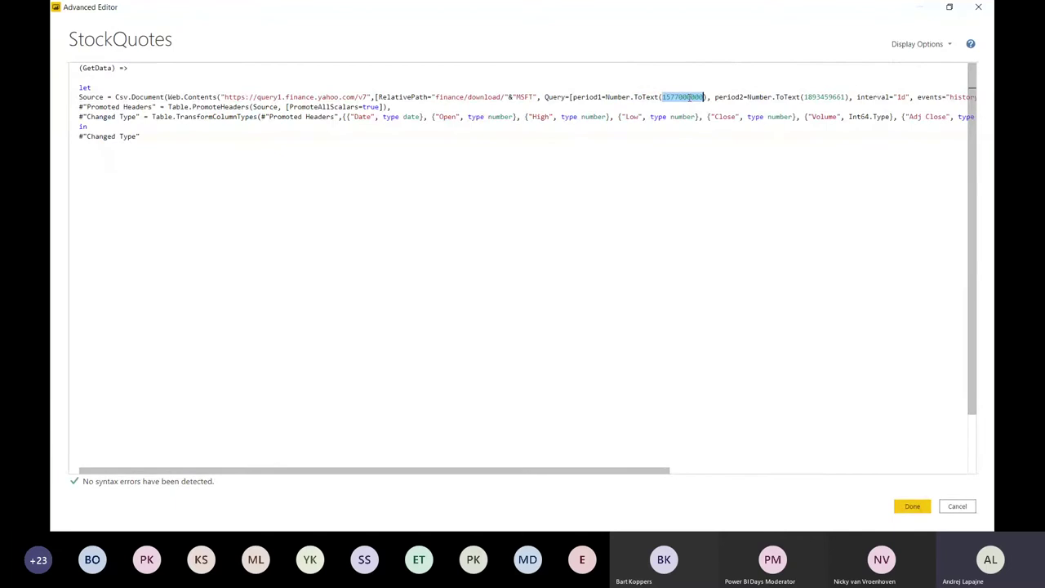
key("alt+Tab")
key("alt+Tab")
key("alt+Tab")
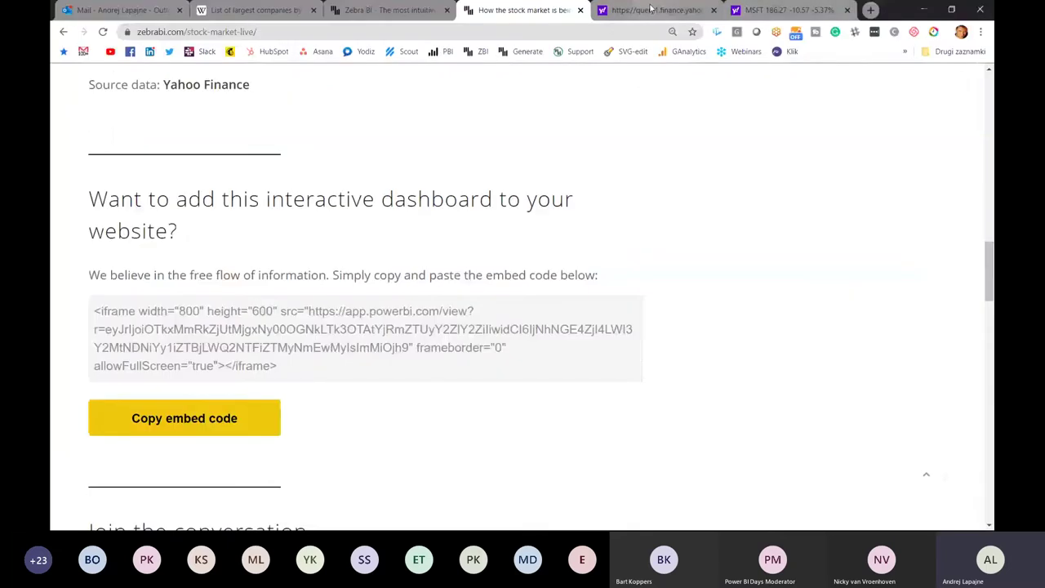
- On the Yahoo Finance MSFT quote page, highlight the MSFT ticker in the address
left_click(650, 10)
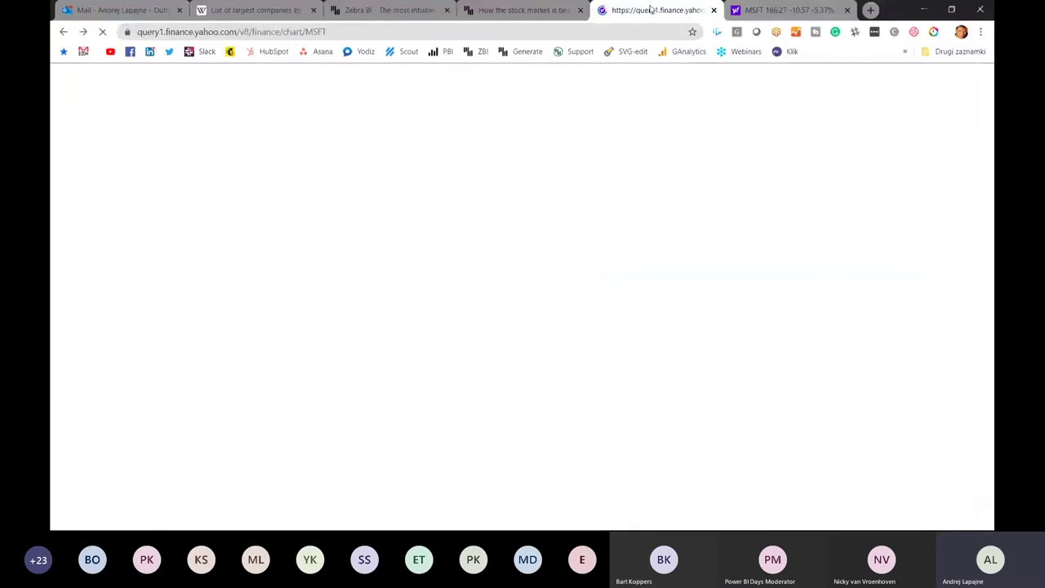
left_click(784, 9)
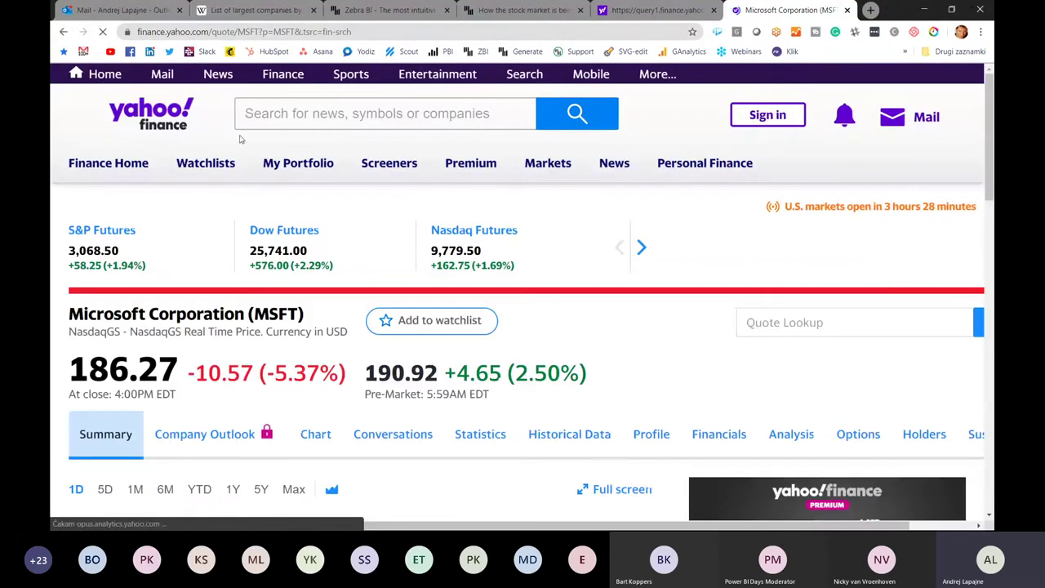
left_click_drag(146, 32, 250, 32)
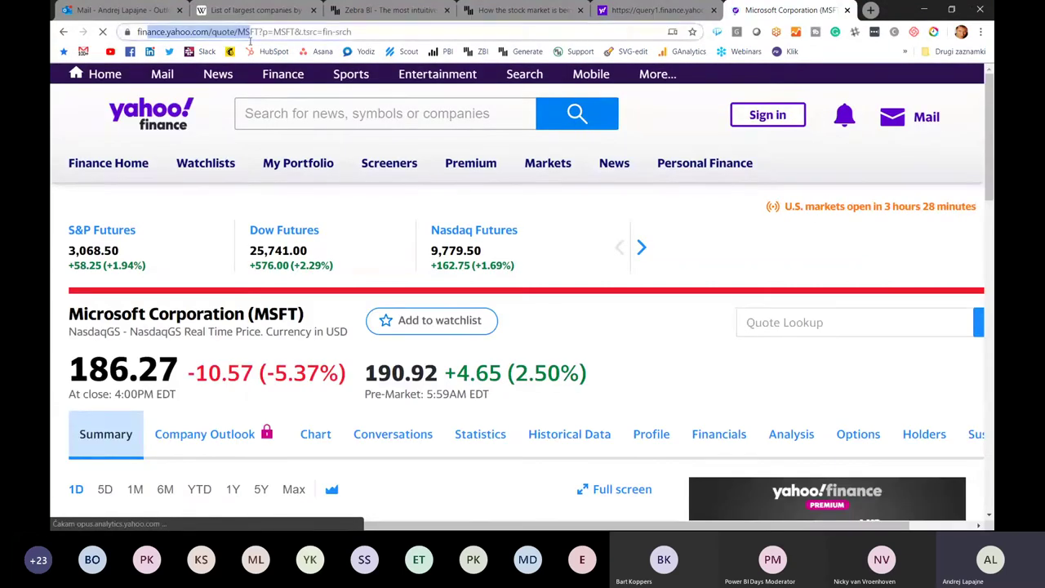
left_click(278, 31)
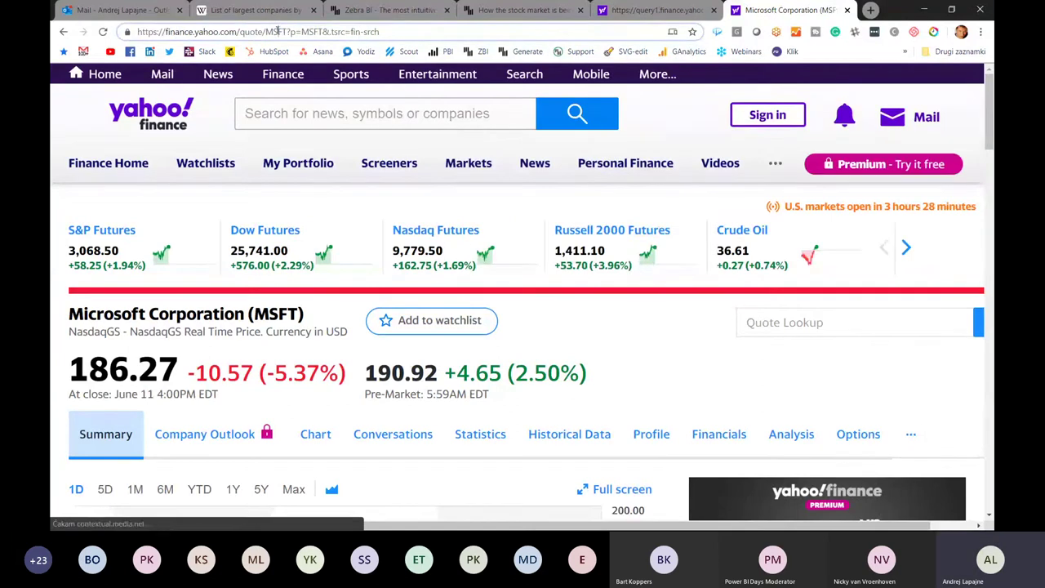
double_click(277, 32)
scroll(220, 252, "down", 3)
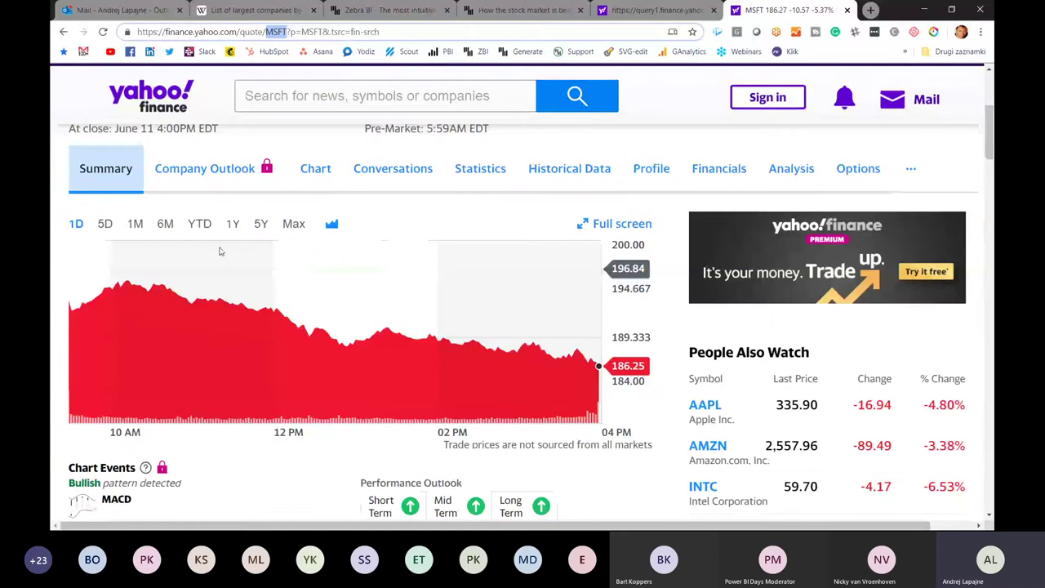
scroll(366, 361, "up", 2)
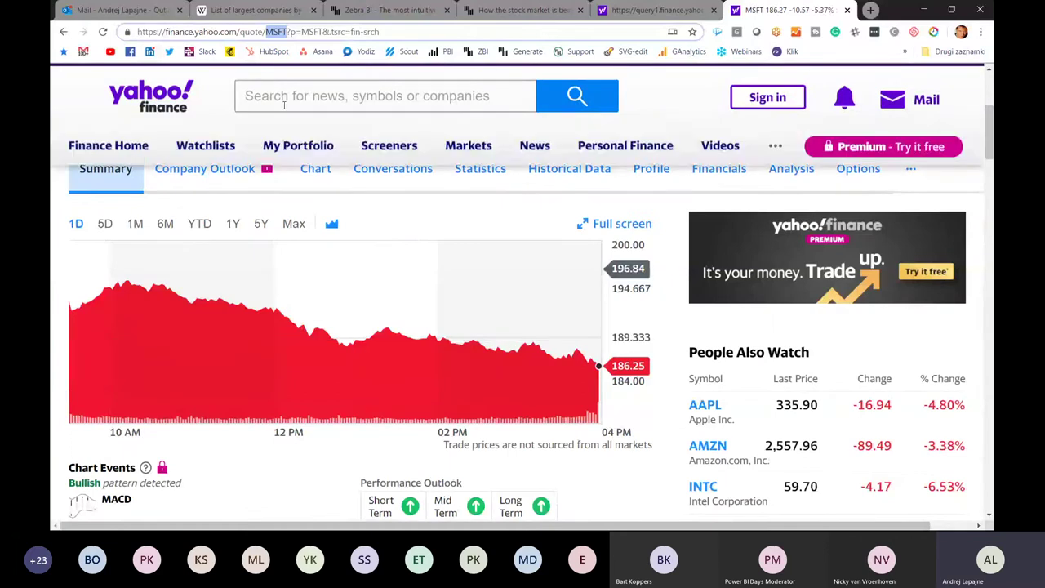
- Search 'google', open the Alphabet GOOG quote page, and highlight GOOG in its address
left_click(286, 95)
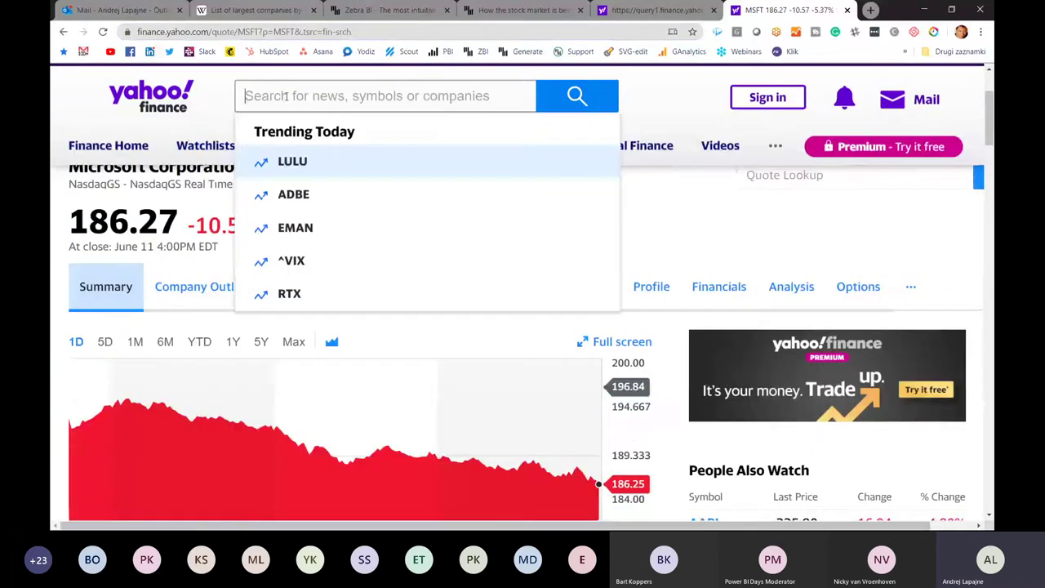
type("goolg")
key("BackSpace")
key("BackSpace")
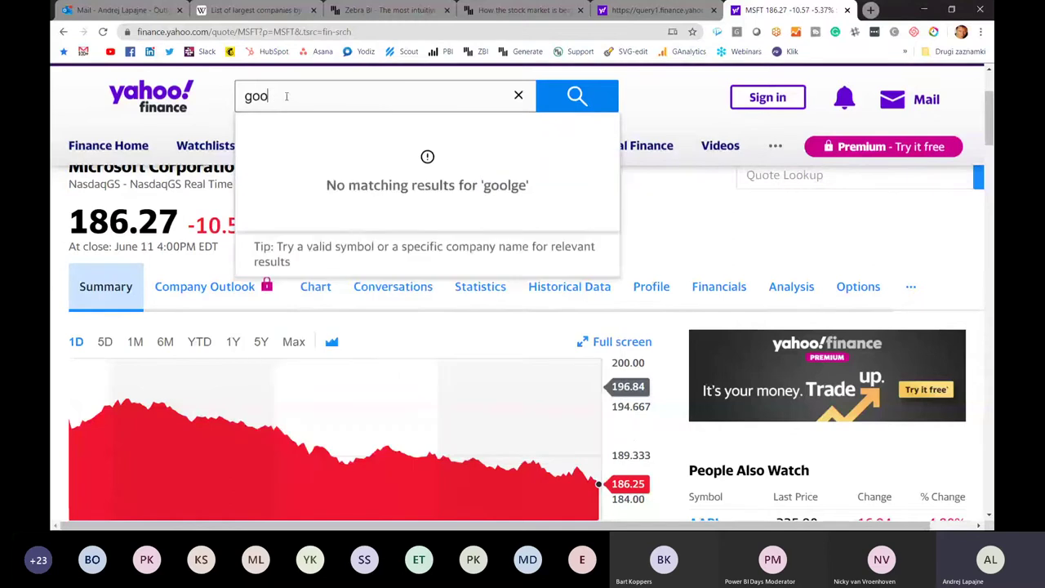
type("g")
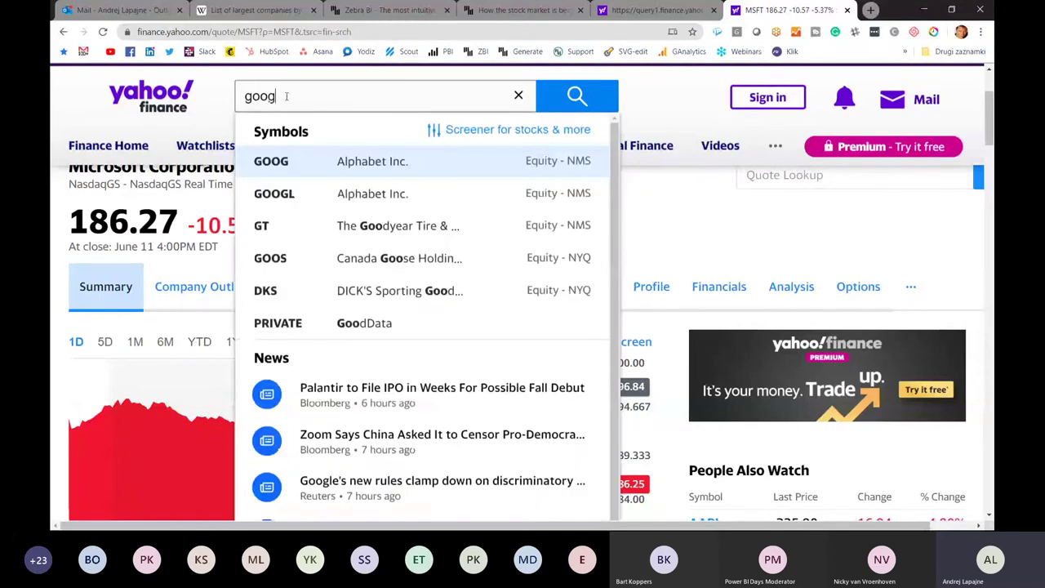
type("le")
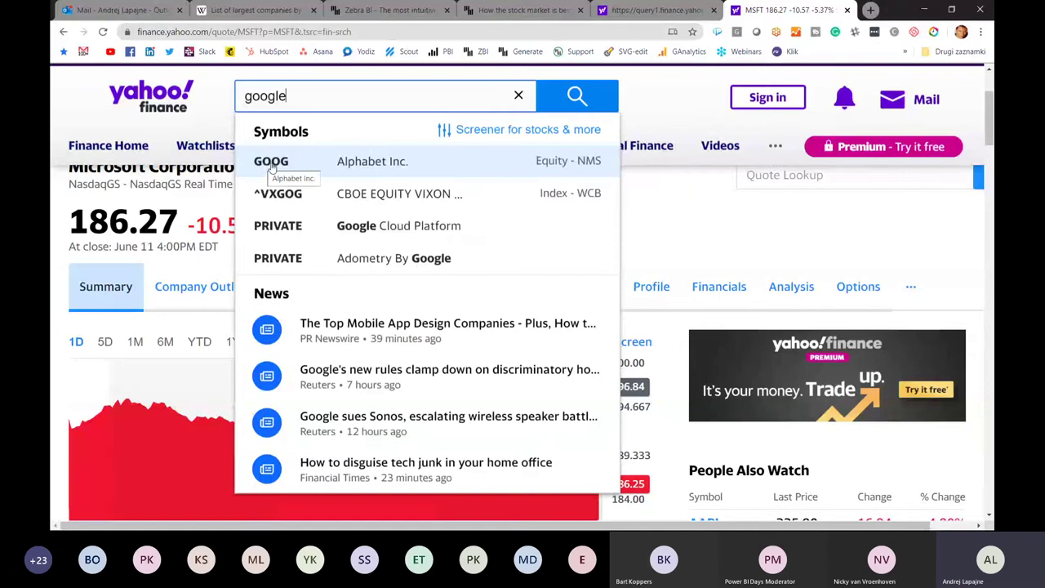
left_click(272, 163)
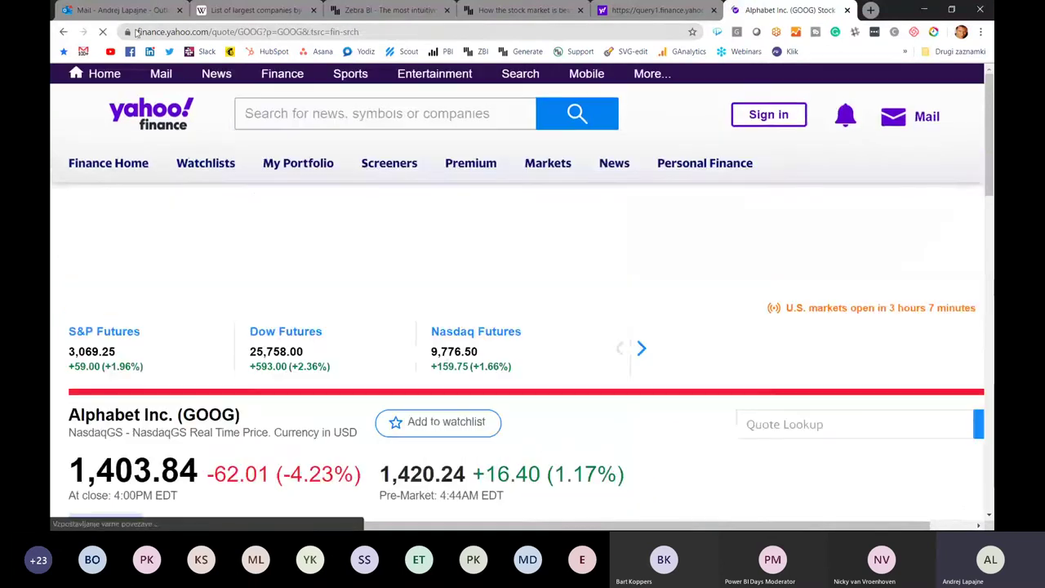
left_click_drag(137, 32, 193, 33)
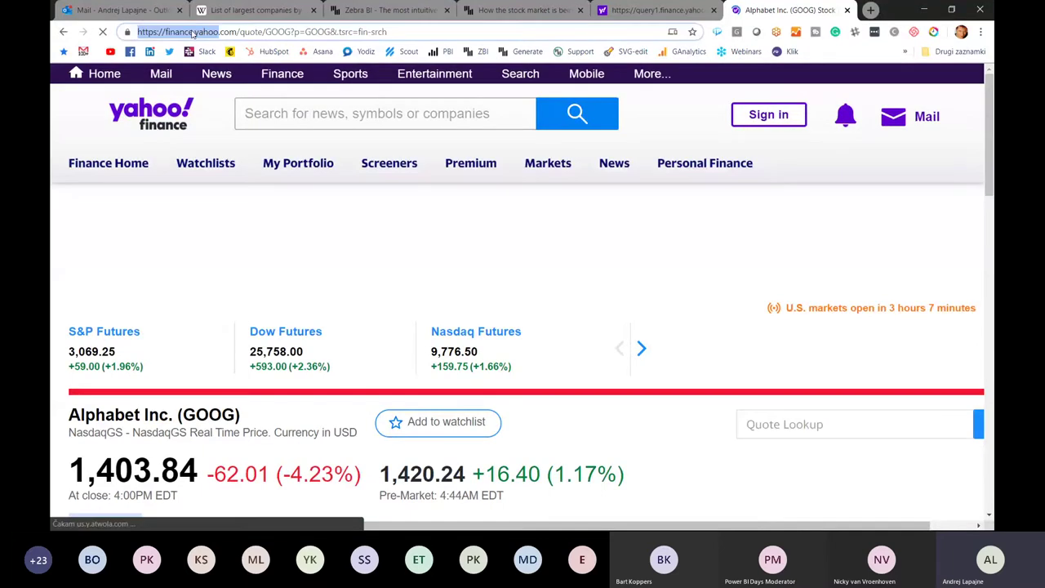
left_click(286, 32)
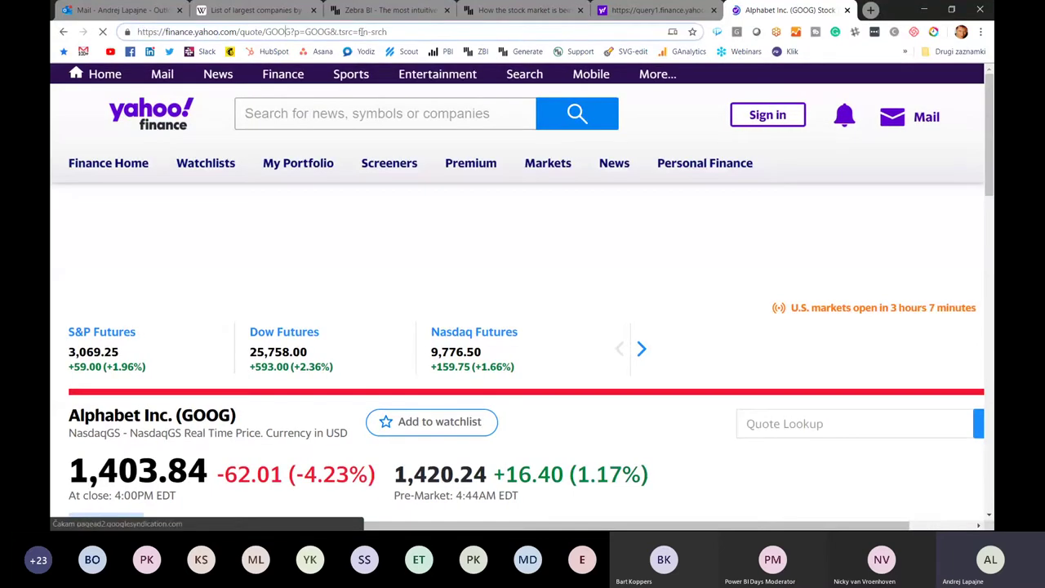
key("shift+Right")
left_click(332, 32, "shift")
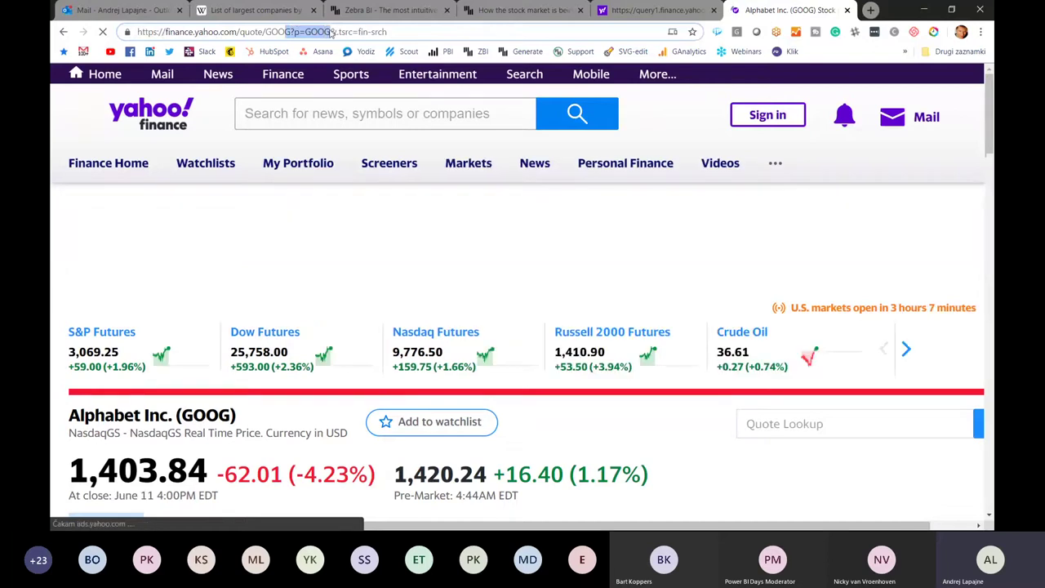
double_click(278, 32)
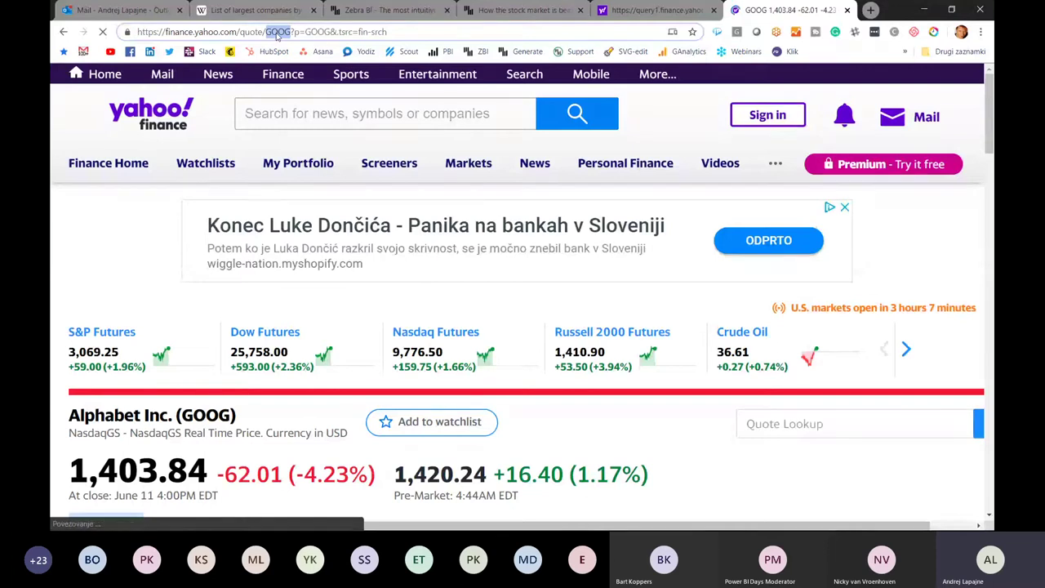
left_click(285, 178)
key("alt+Tab")
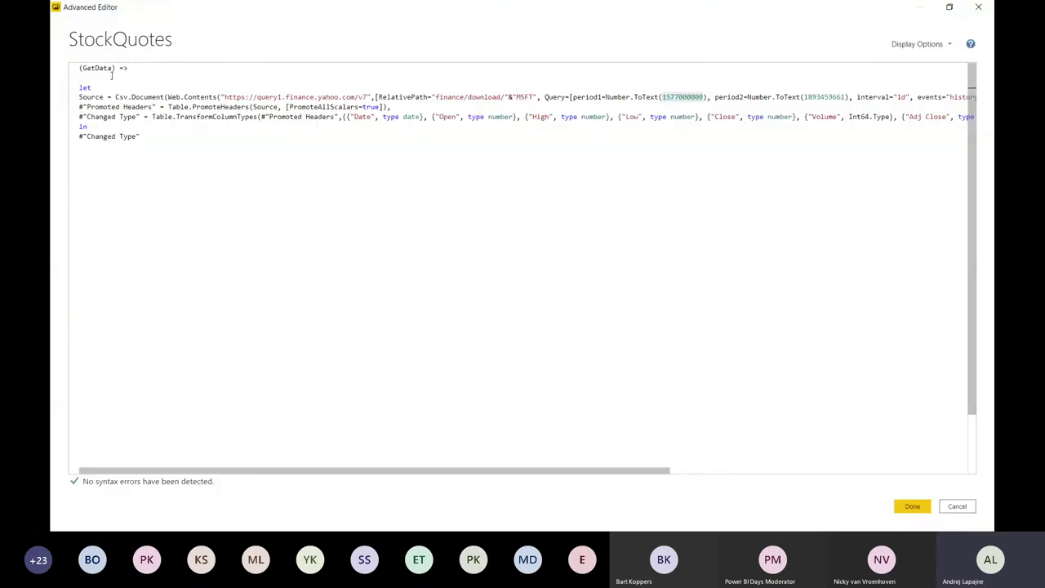
- Close the Advanced Editor and open the Companies query of 200 ranked companies
left_click_drag(132, 97, 348, 96)
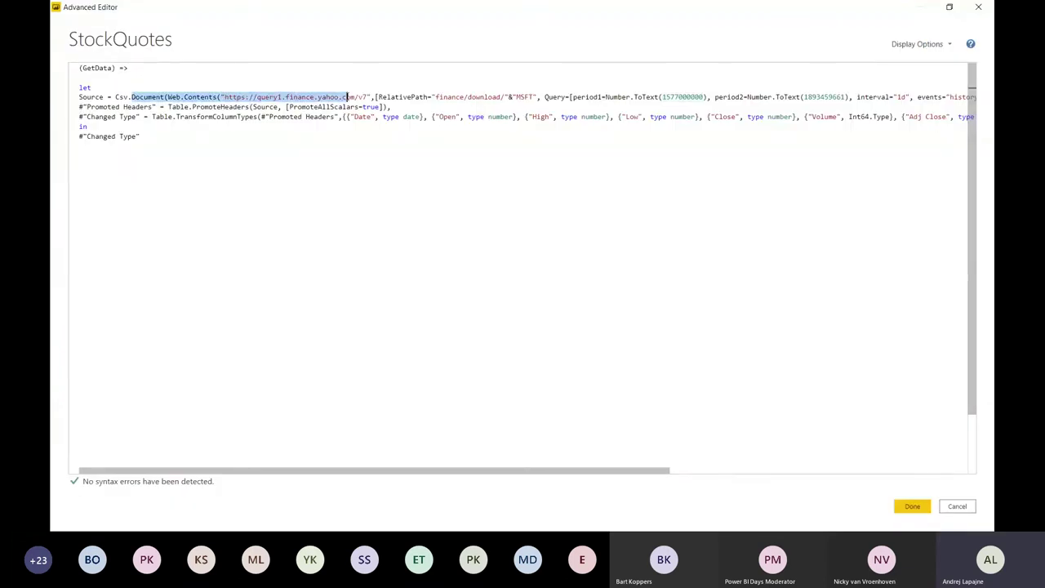
left_click(980, 10)
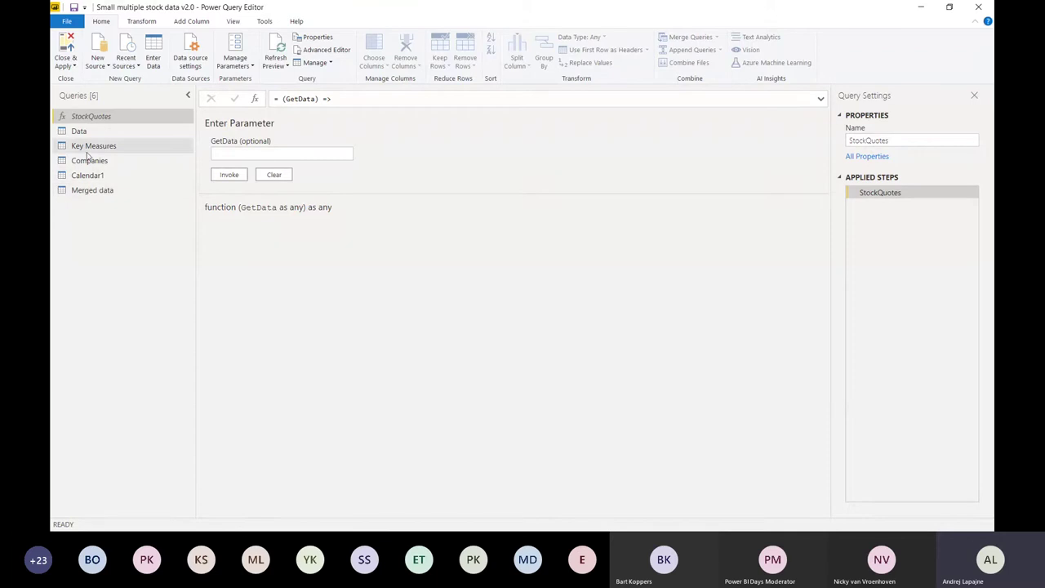
left_click(96, 160)
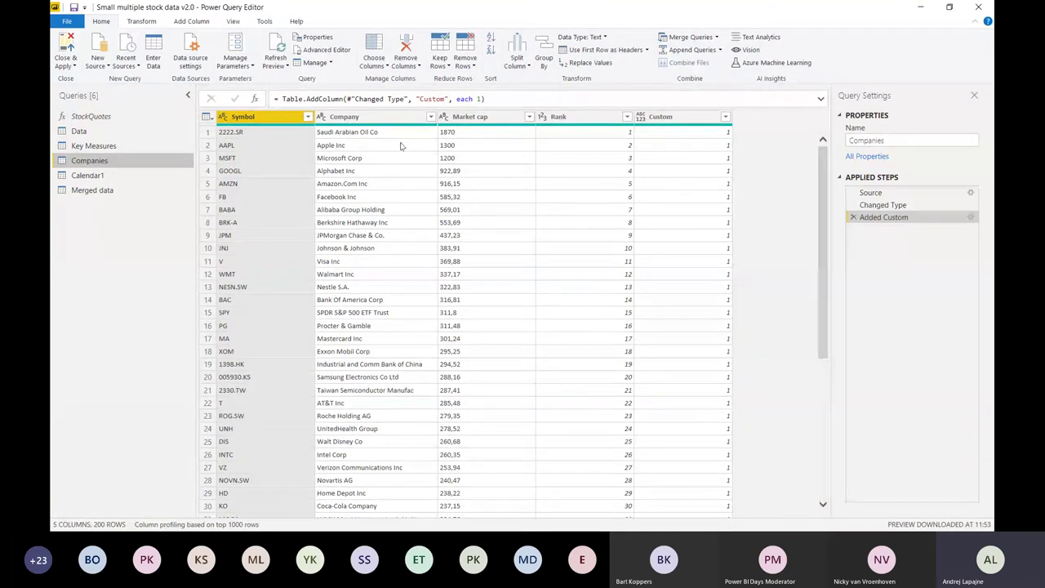
- Browse the Companies table, from Saudi Arabian Oil Co with symbol 2222.SR downward
left_click(376, 134)
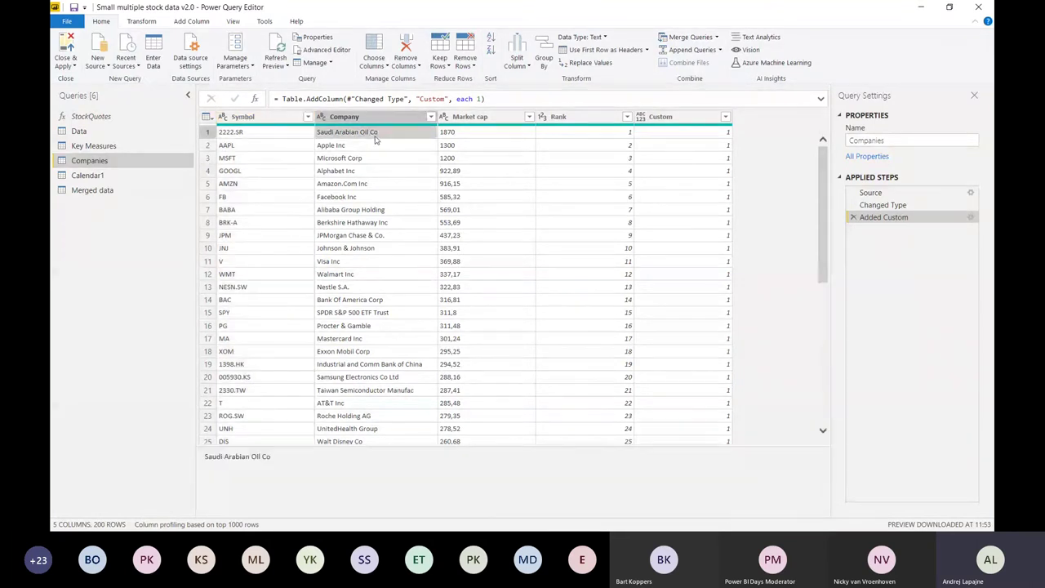
scroll(359, 254, "down", 2)
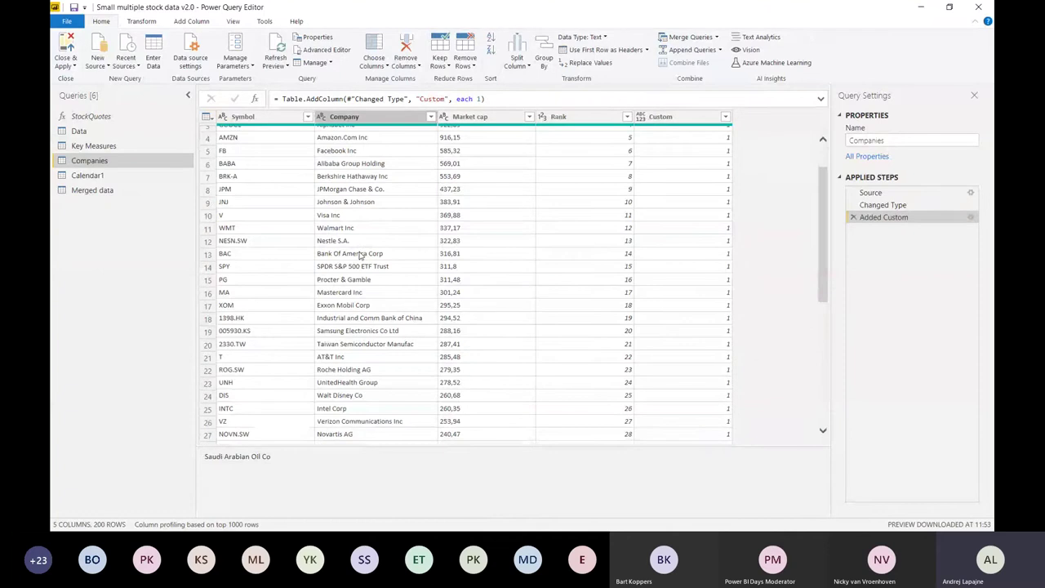
scroll(359, 256, "down", 3)
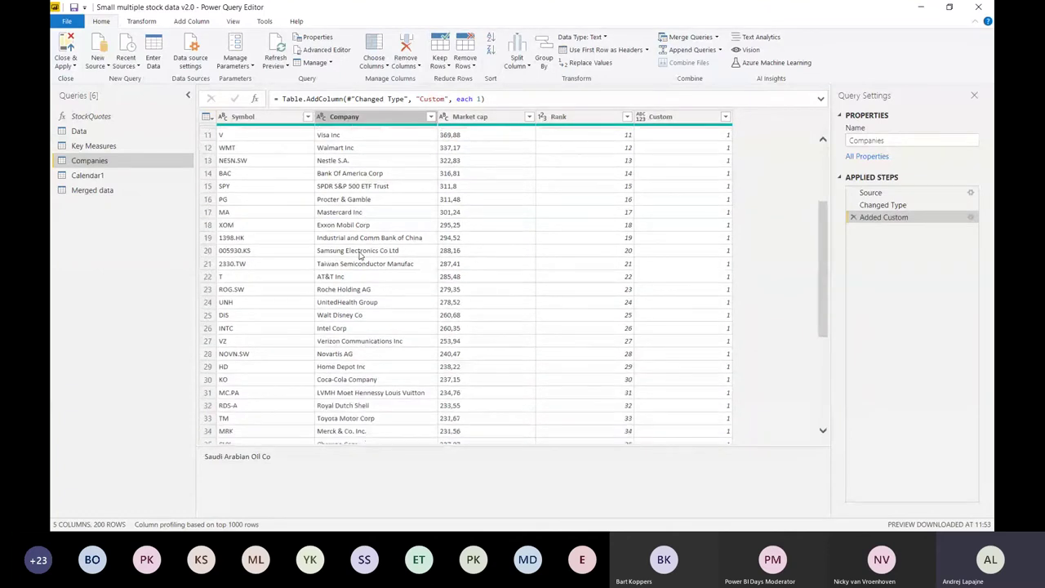
scroll(359, 255, "down", 5)
scroll(359, 256, "down", 1)
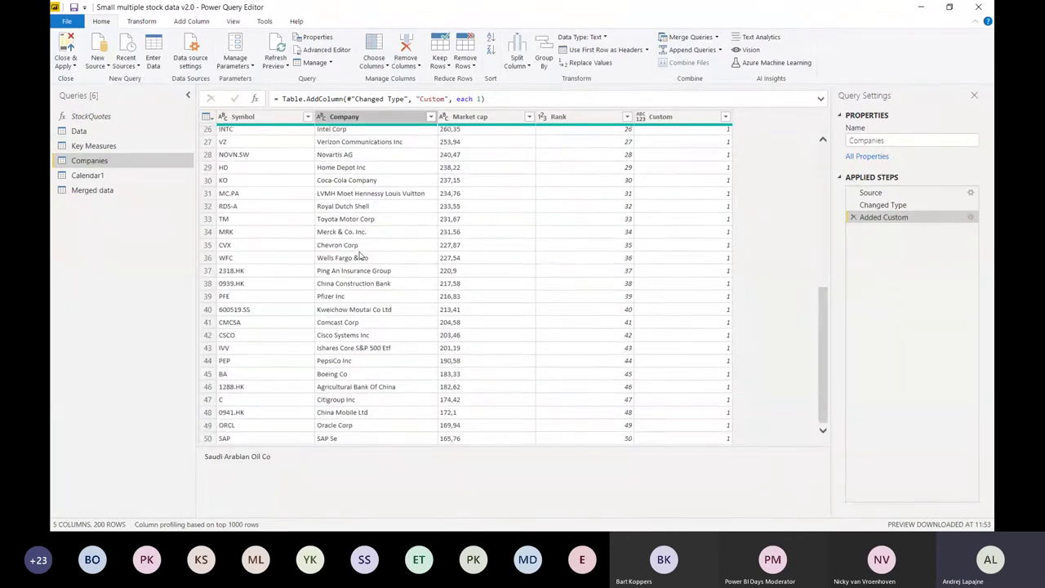
scroll(359, 255, "down", 1)
scroll(360, 256, "up", 9)
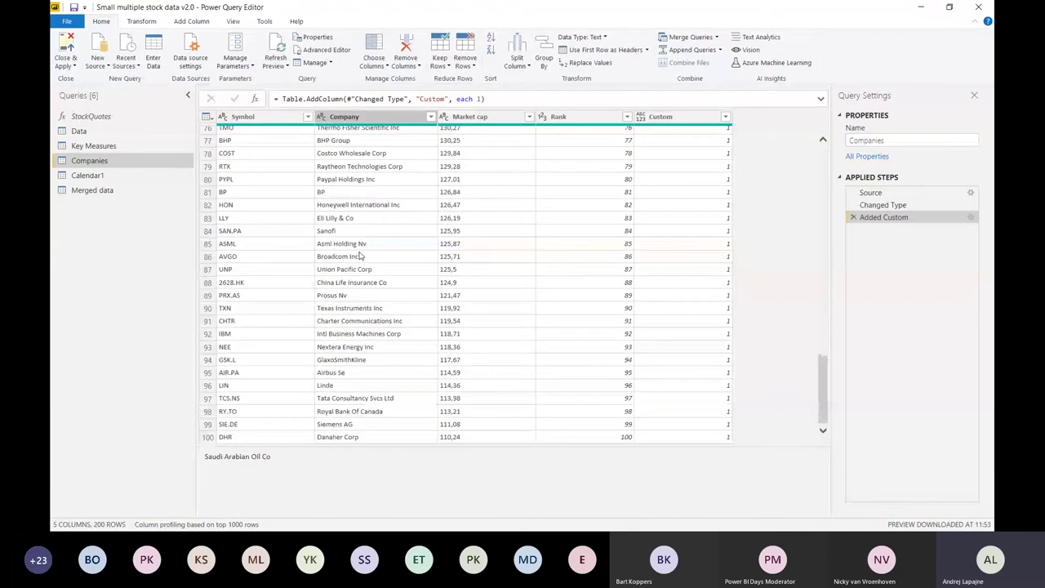
left_click(244, 137)
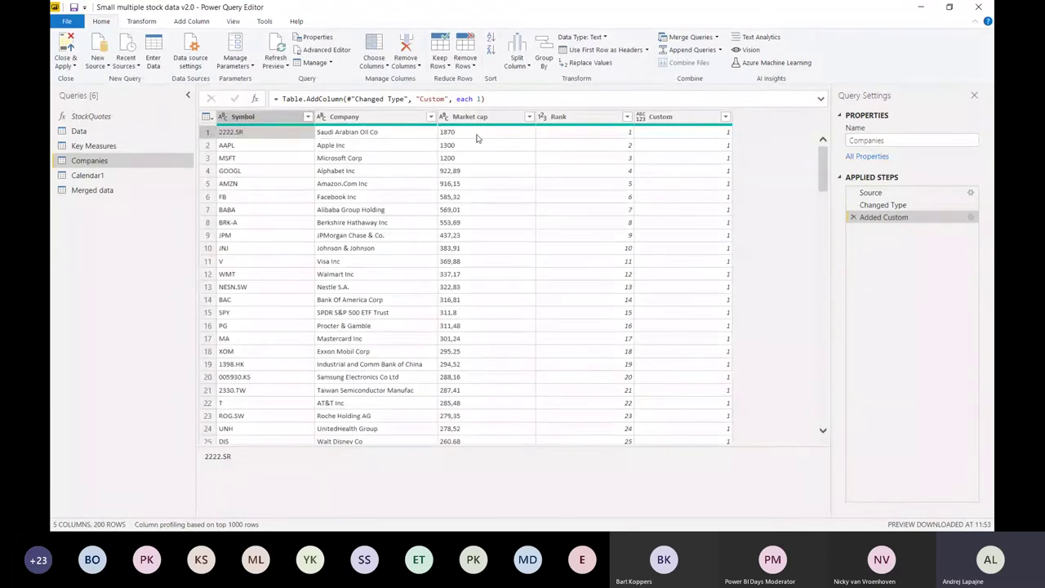
- Check market caps of Saudi Arabian Oil, Apple and Alphabet, then return to StockQuotes
left_click(477, 135)
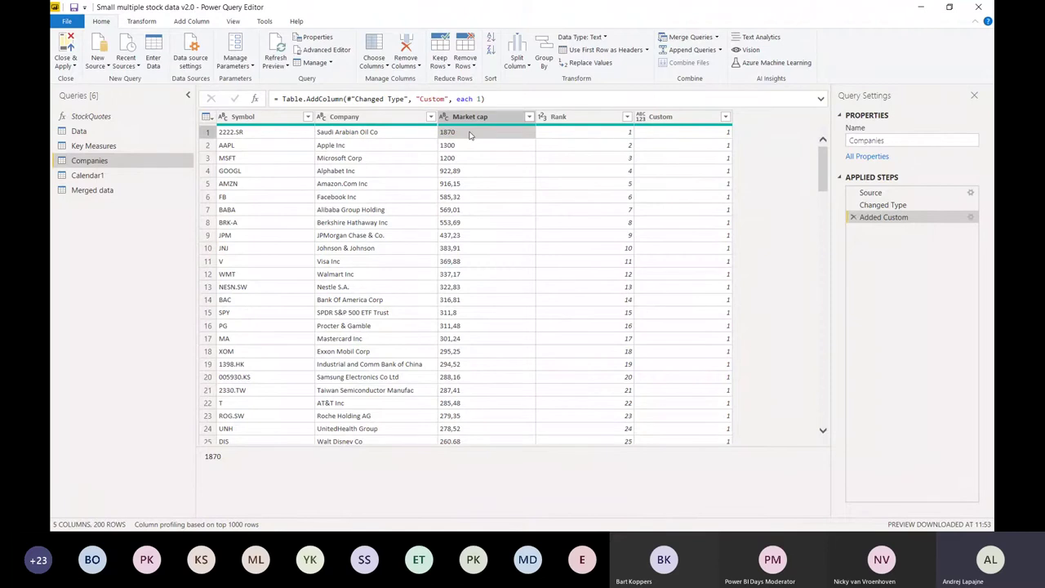
left_click(381, 136)
left_click(453, 146)
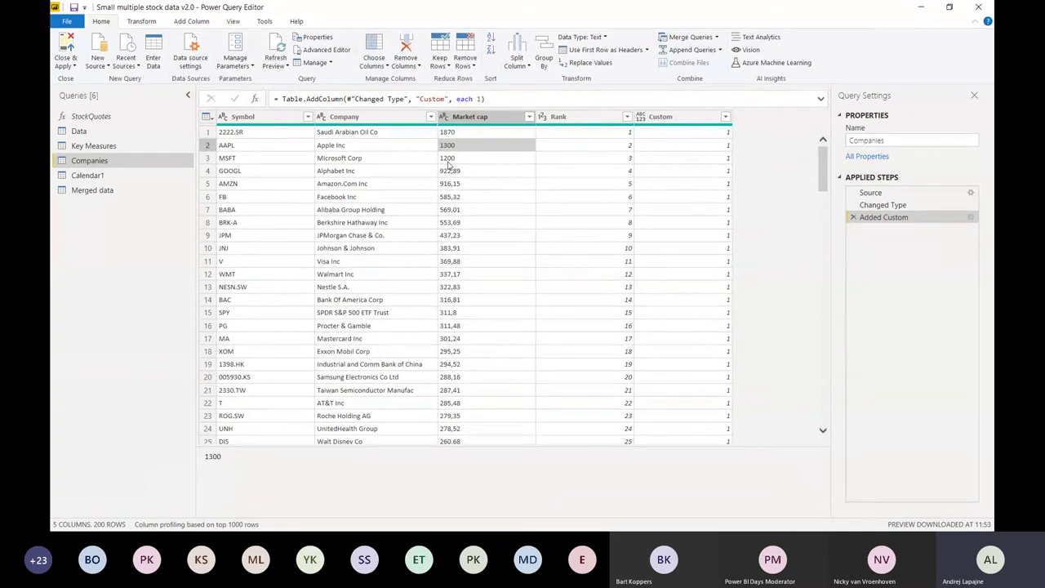
left_click(450, 171)
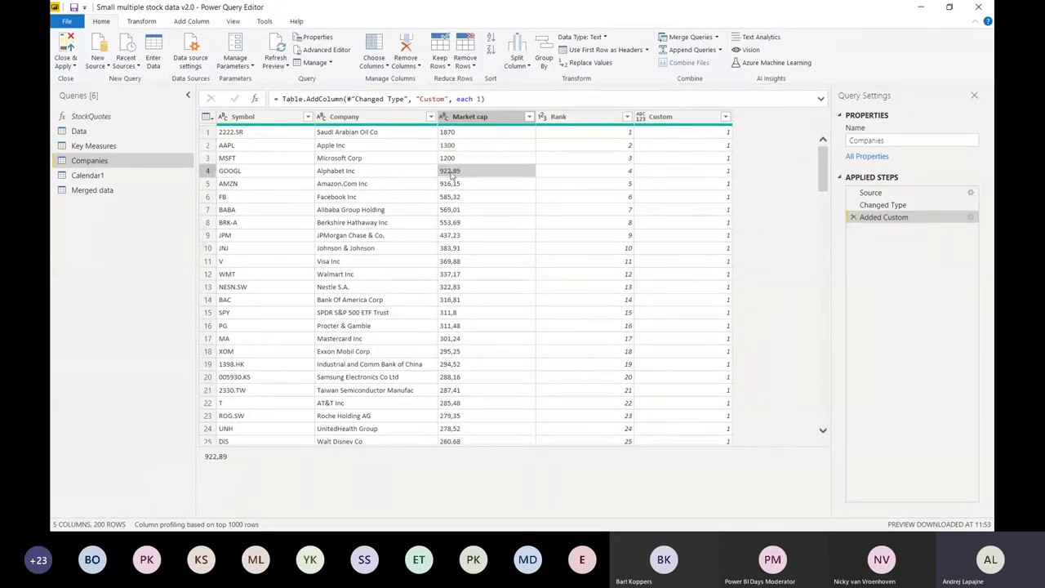
left_click(480, 119)
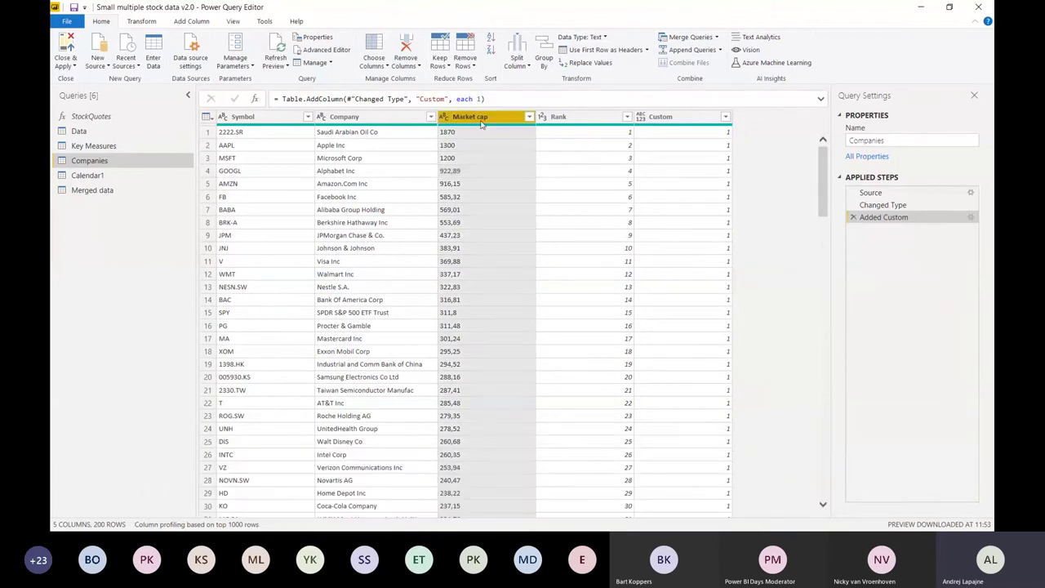
left_click(395, 122)
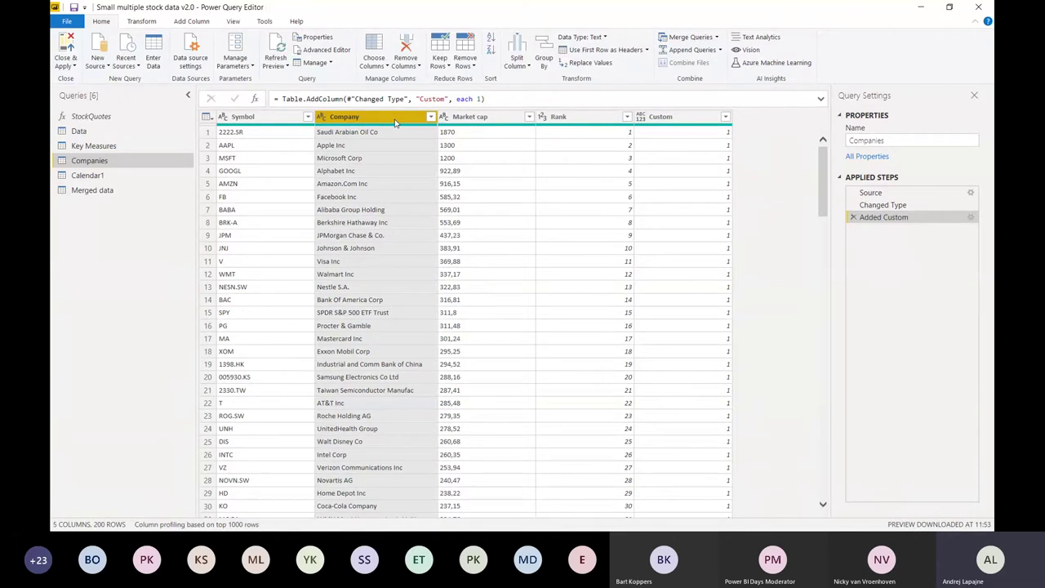
left_click(494, 121)
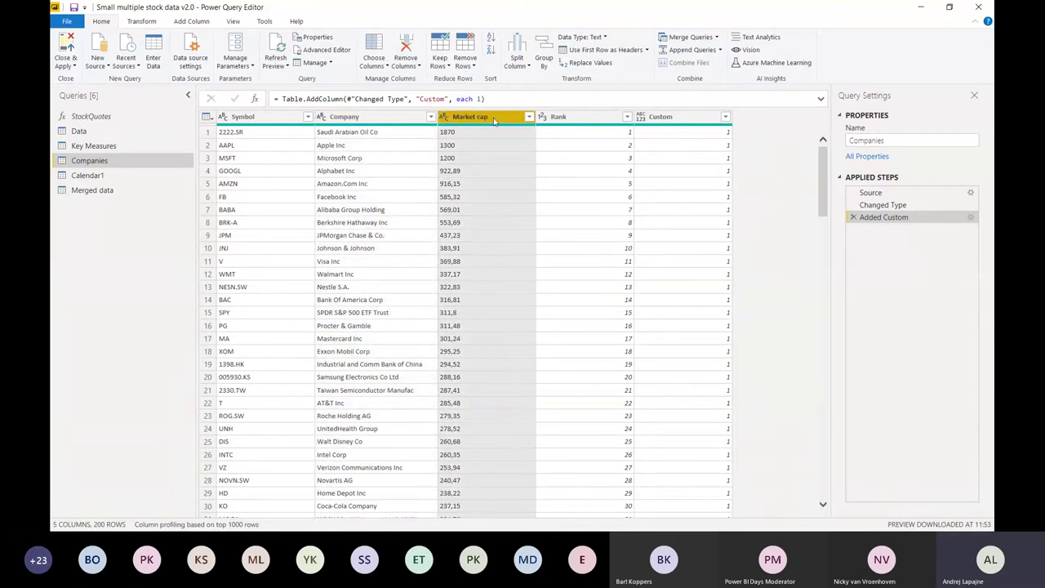
scroll(606, 209, "down", 1)
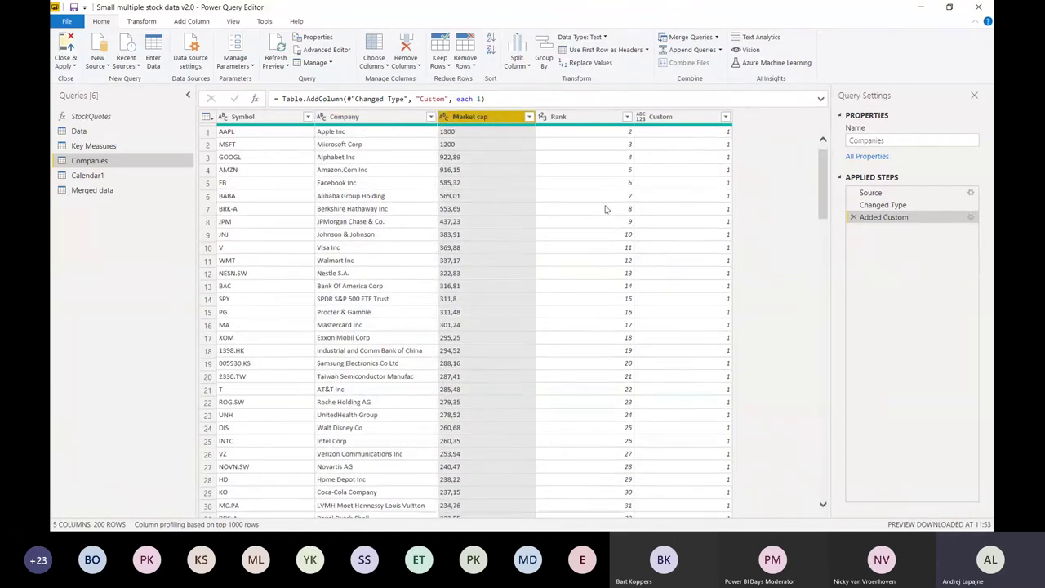
scroll(605, 209, "down", 5)
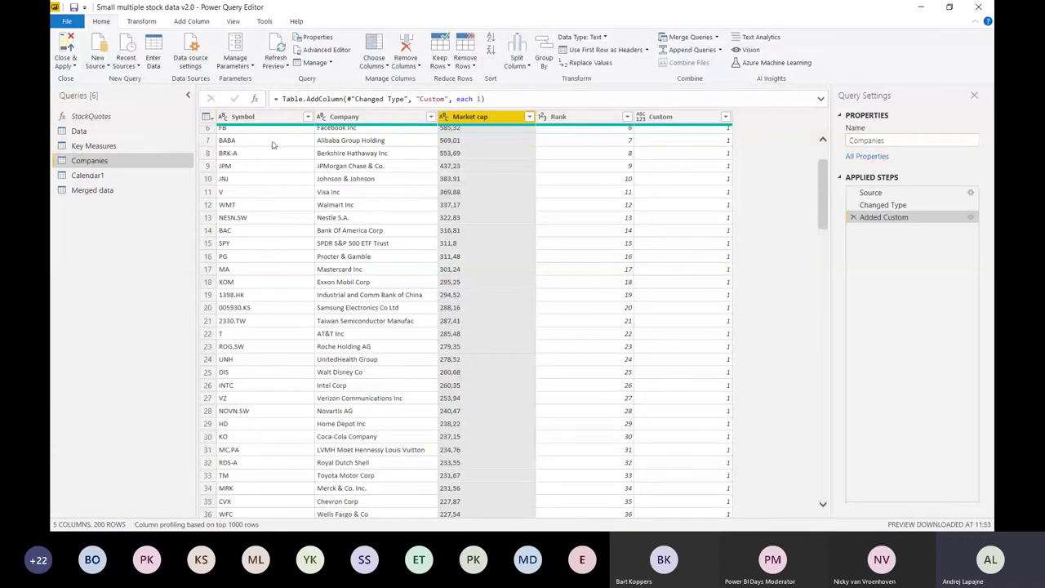
left_click(91, 116)
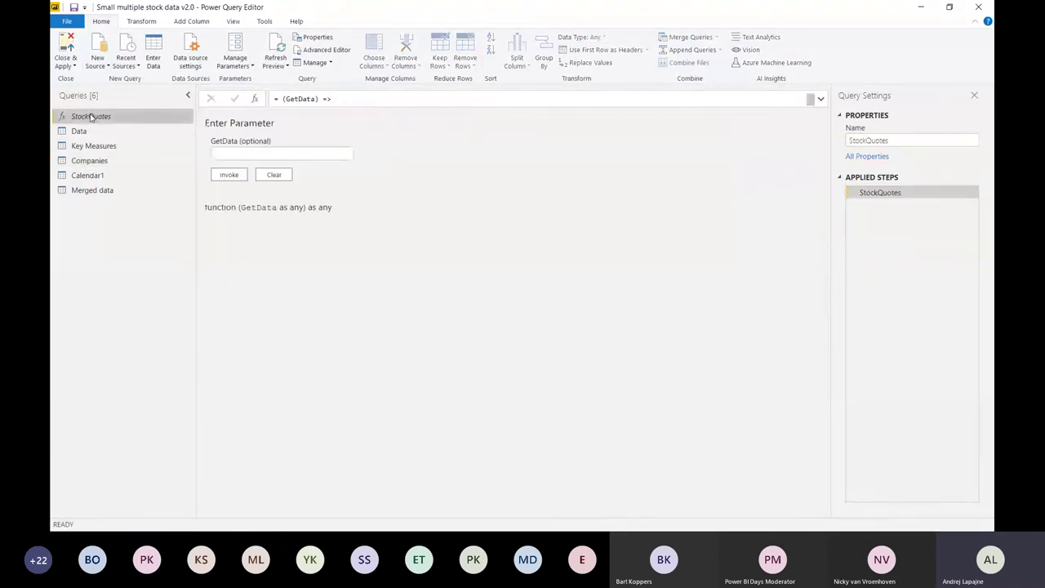
- Open the Merged data query with its Date, Symbol, Open, High, Low and Close columns
left_click(99, 193)
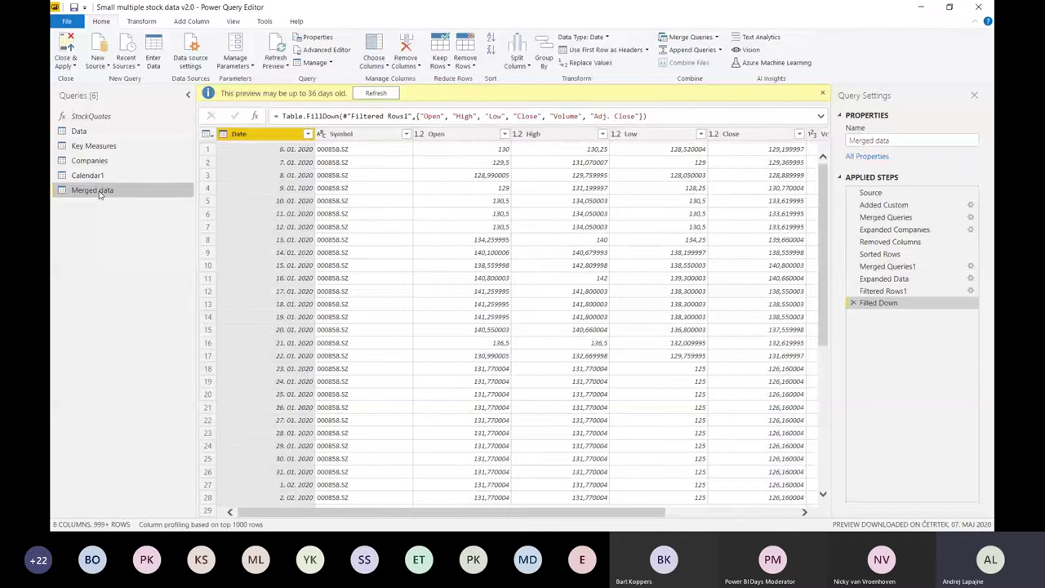
- Check that Merged data's Source step starts from Calendar1 dates, then open the Data query
left_click(874, 194)
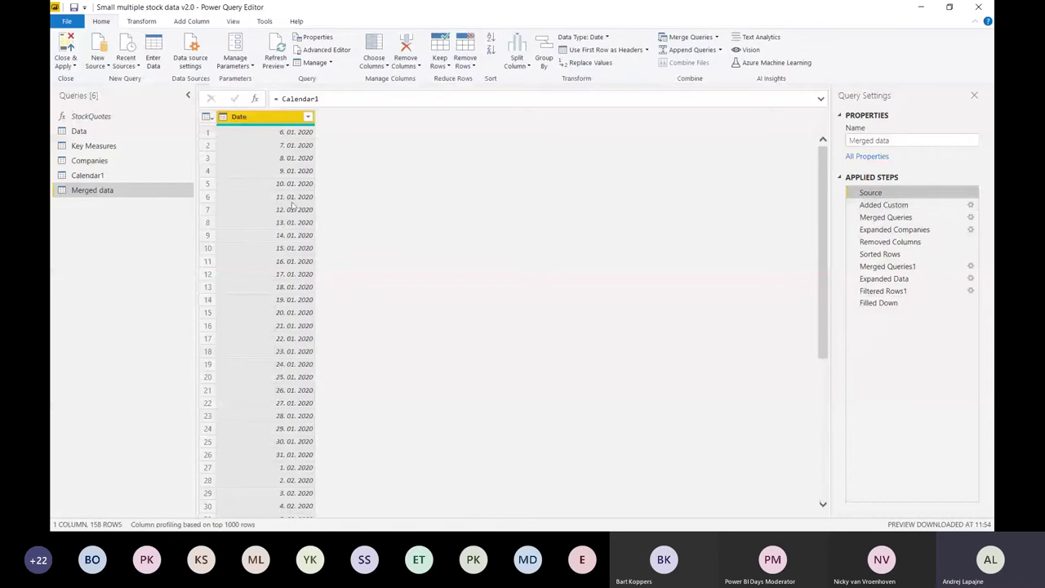
left_click(90, 137)
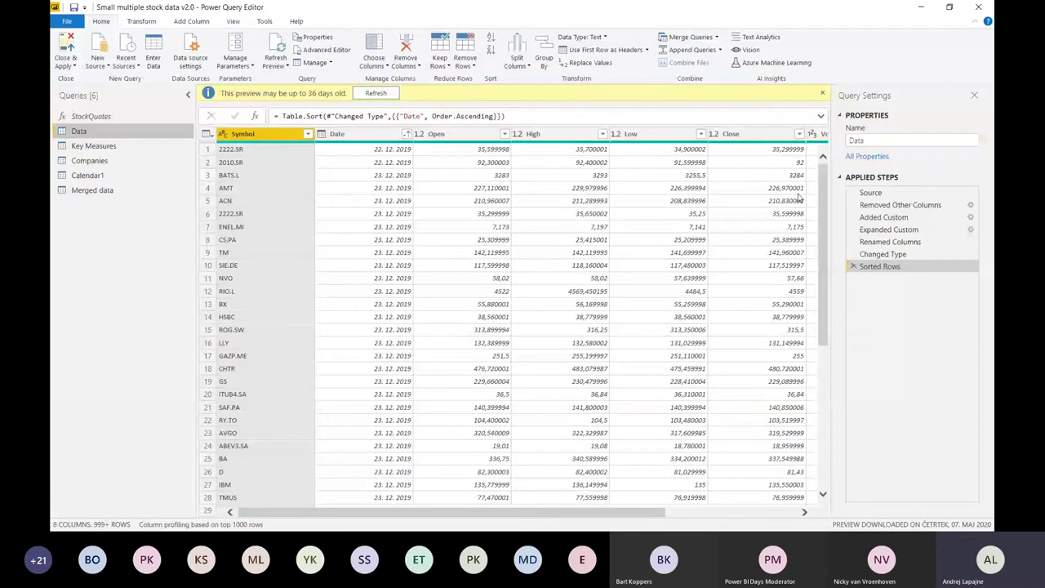
- Trace the Data query's steps to its StockQuotes([Symbol]) call and open the StockQuotes function
left_click(861, 194)
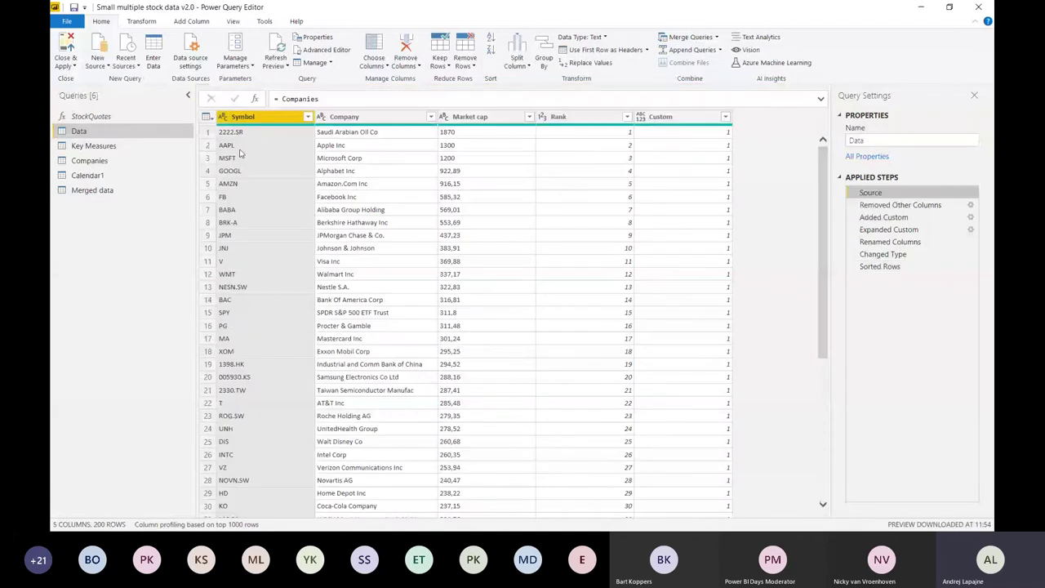
left_click(896, 206)
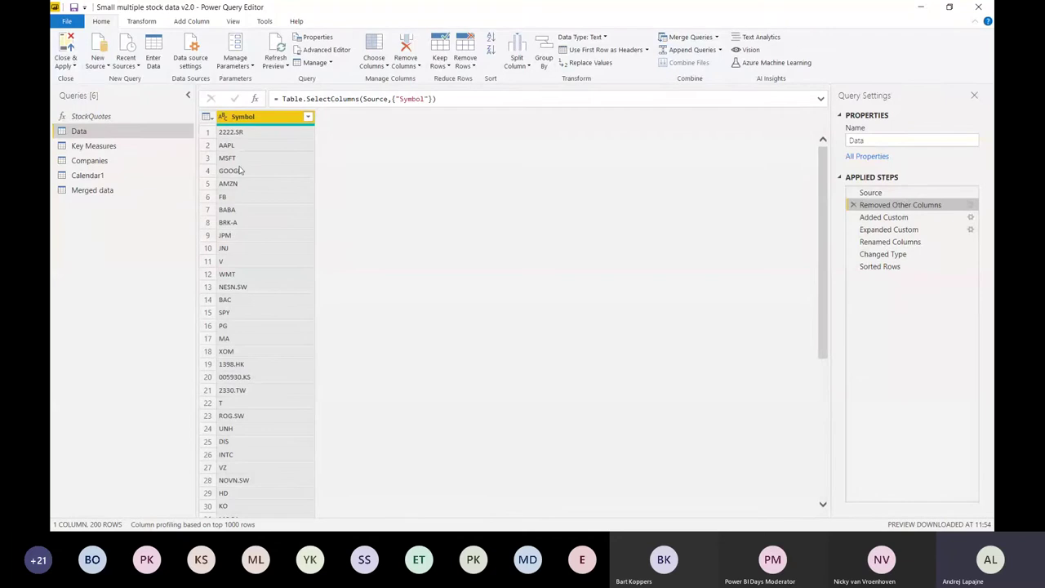
left_click(233, 160)
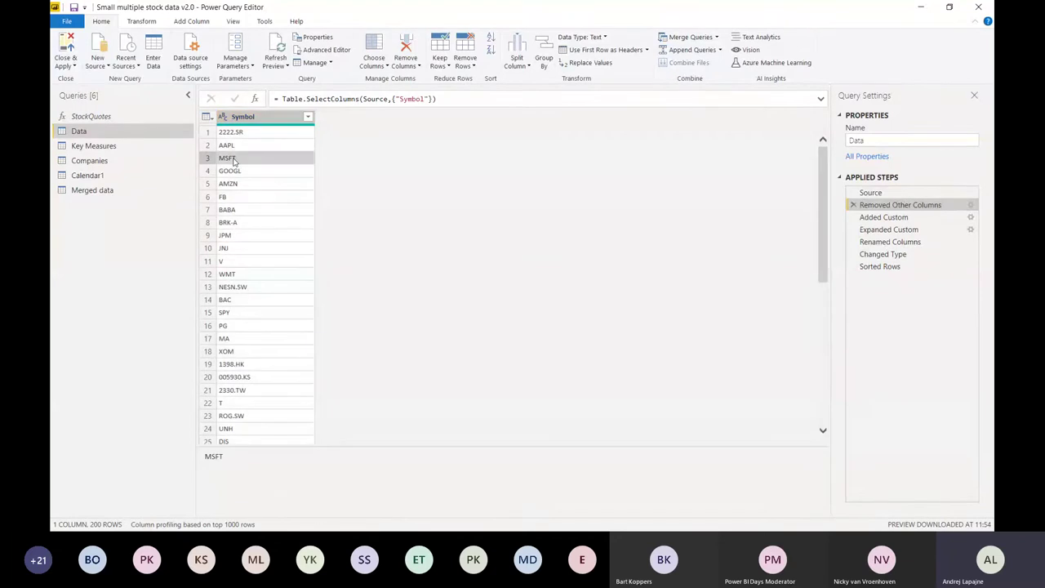
left_click(898, 218)
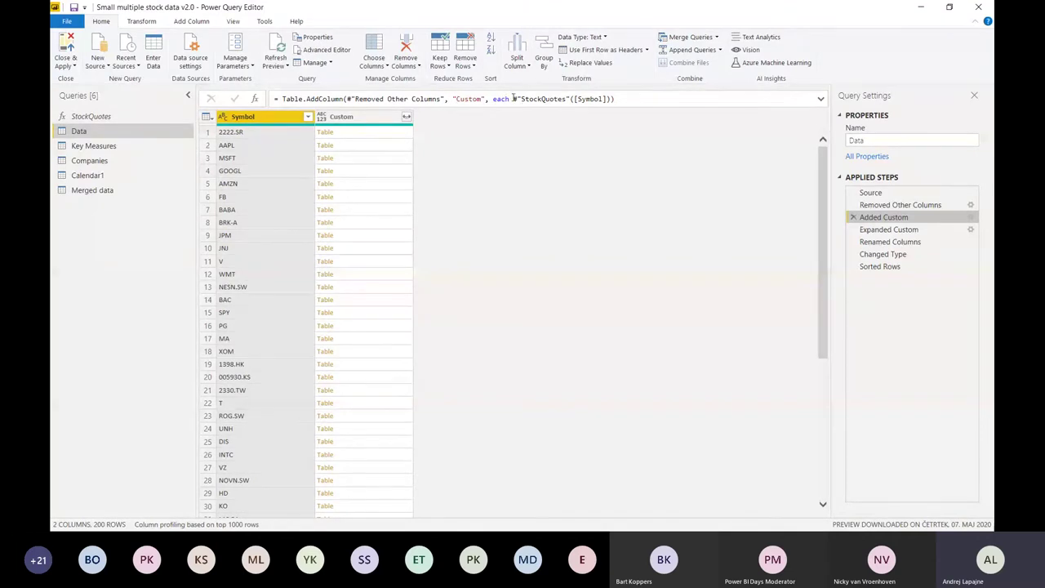
left_click_drag(514, 99, 631, 99)
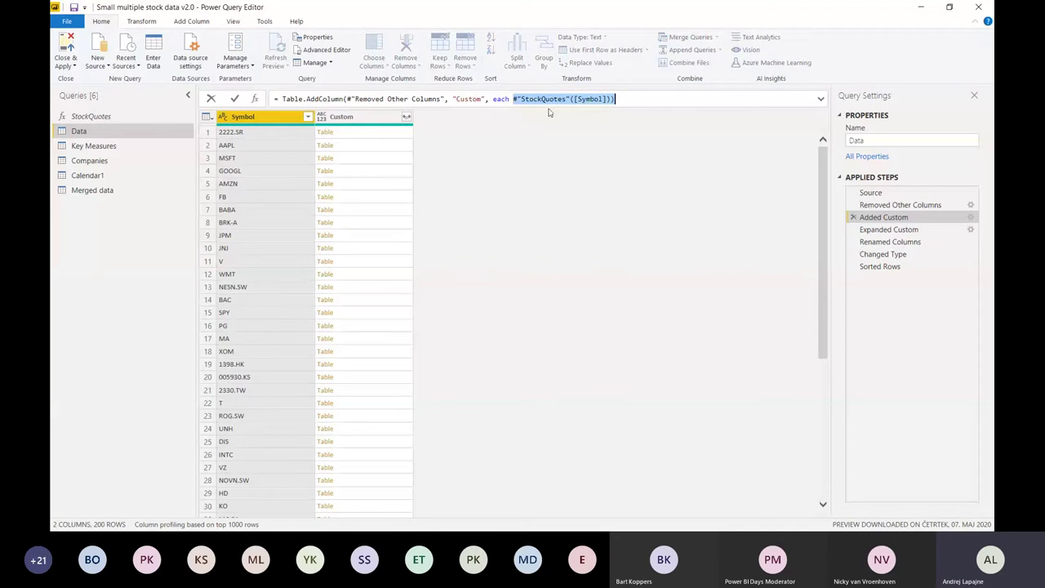
left_click(91, 120)
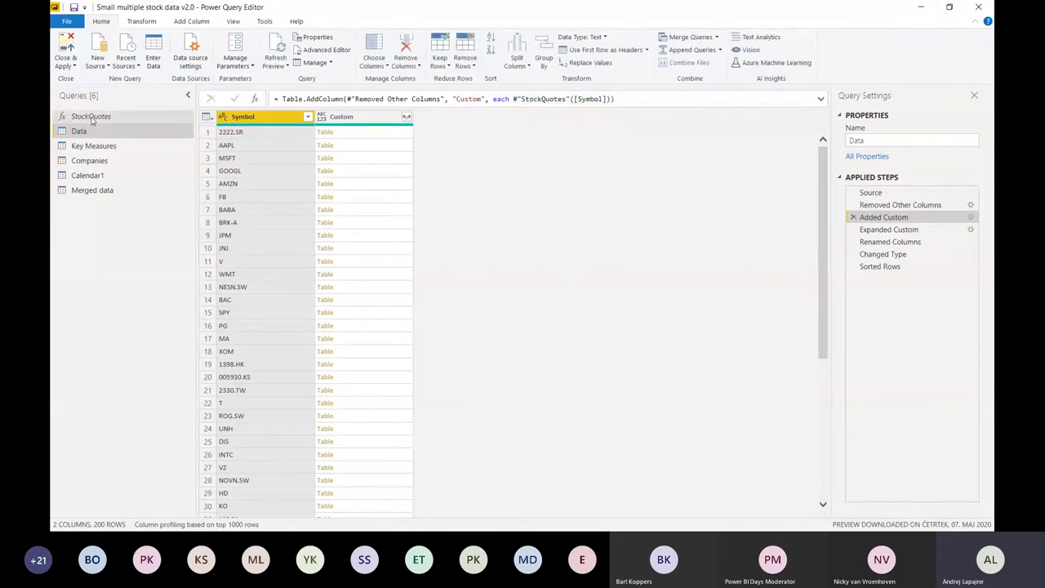
left_click(91, 120)
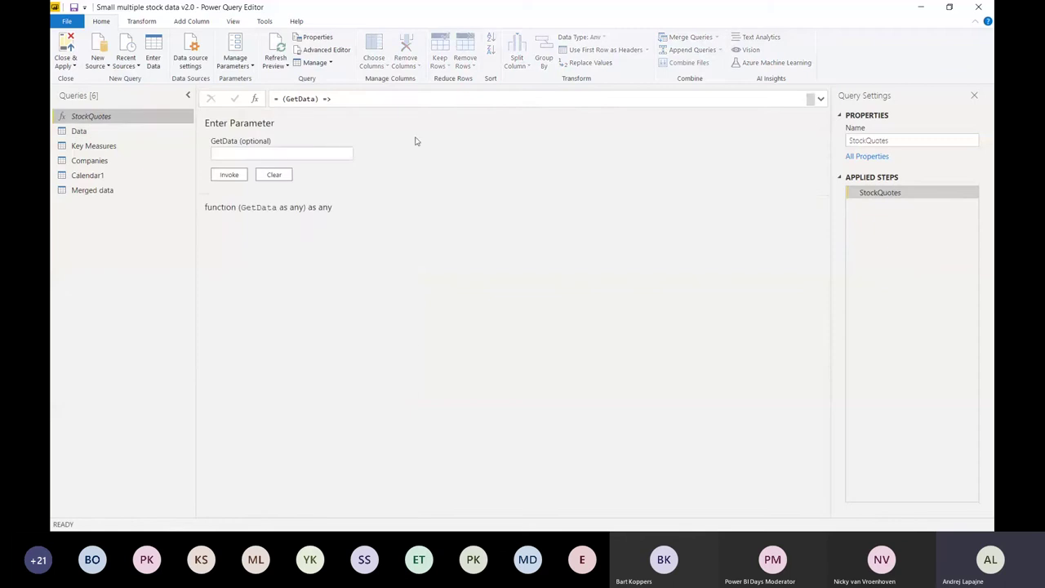
- Show StockQuotes' M code in the Advanced Editor, point out Web.Contents, and select it all
left_click(316, 51)
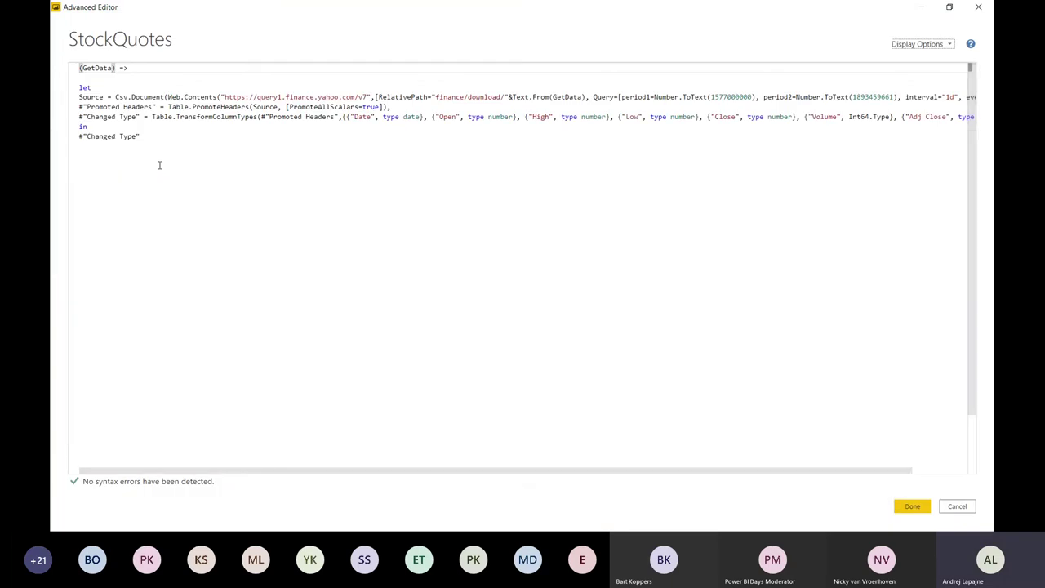
left_click_drag(168, 96, 219, 97)
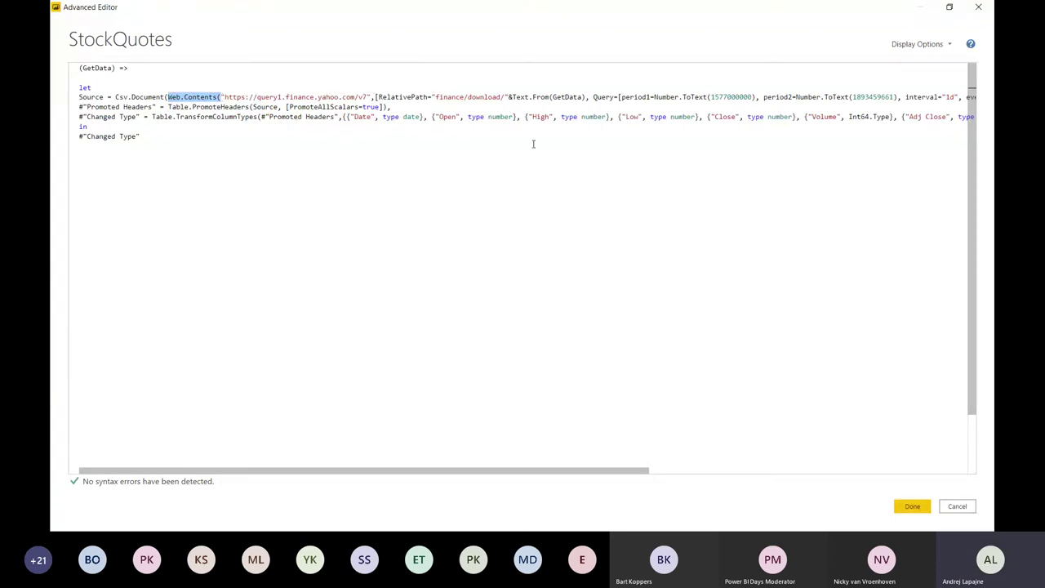
left_click(484, 116)
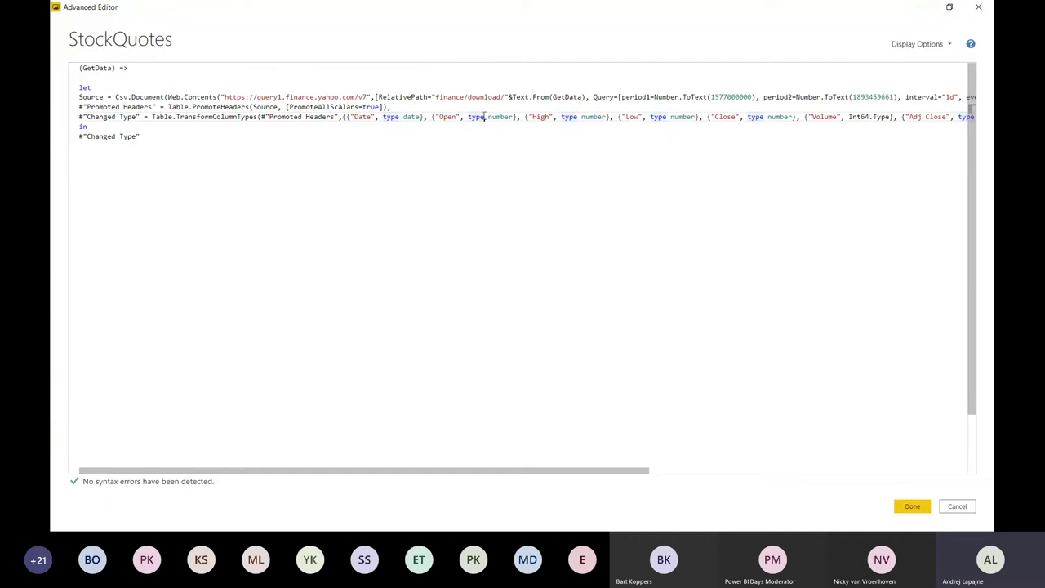
key("ctrl+a")
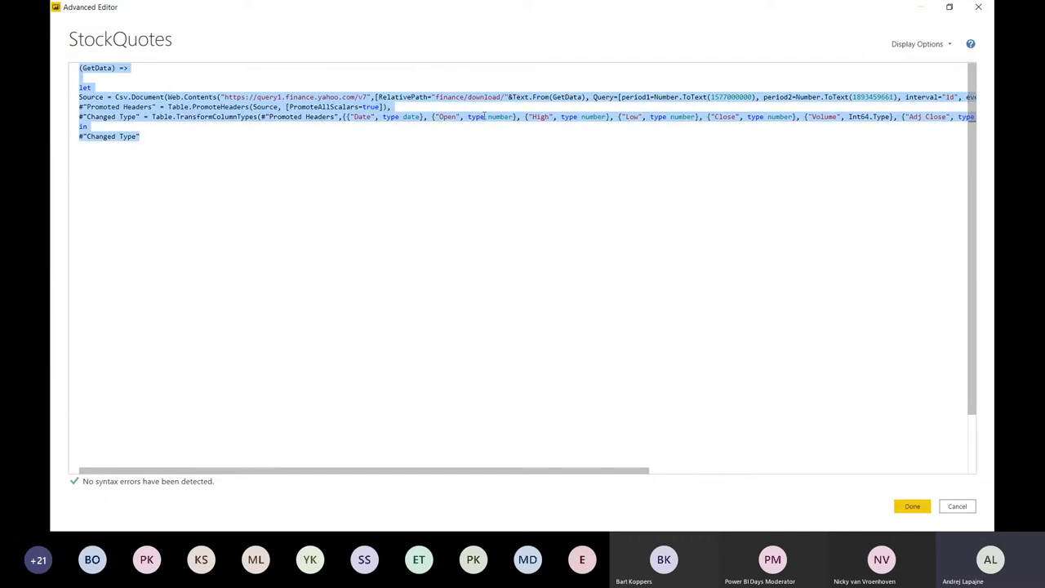
key("alt+Tab")
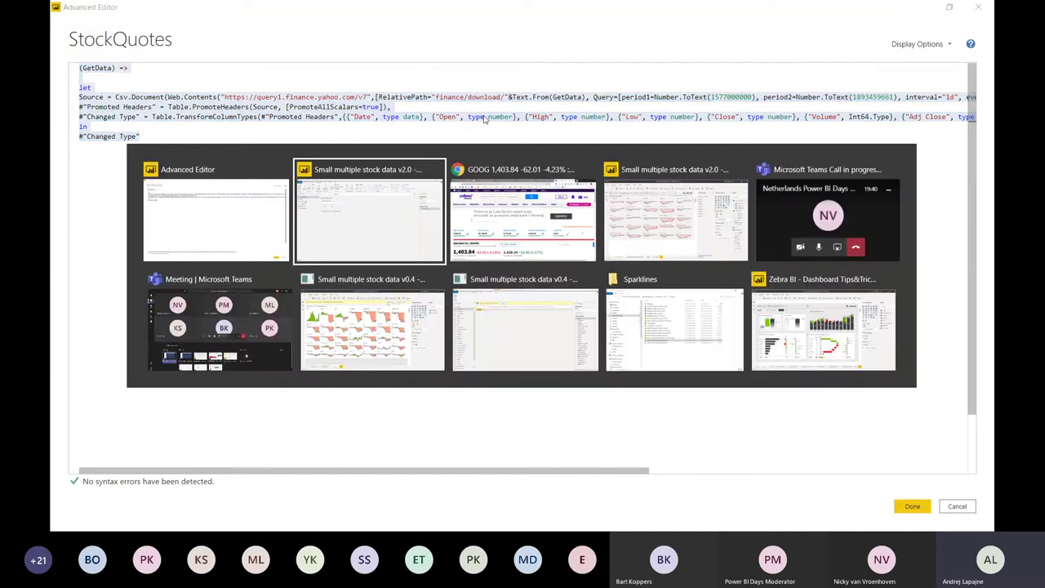
- Switch to the Microsoft Teams meeting window and open its chat
key("alt+Tab")
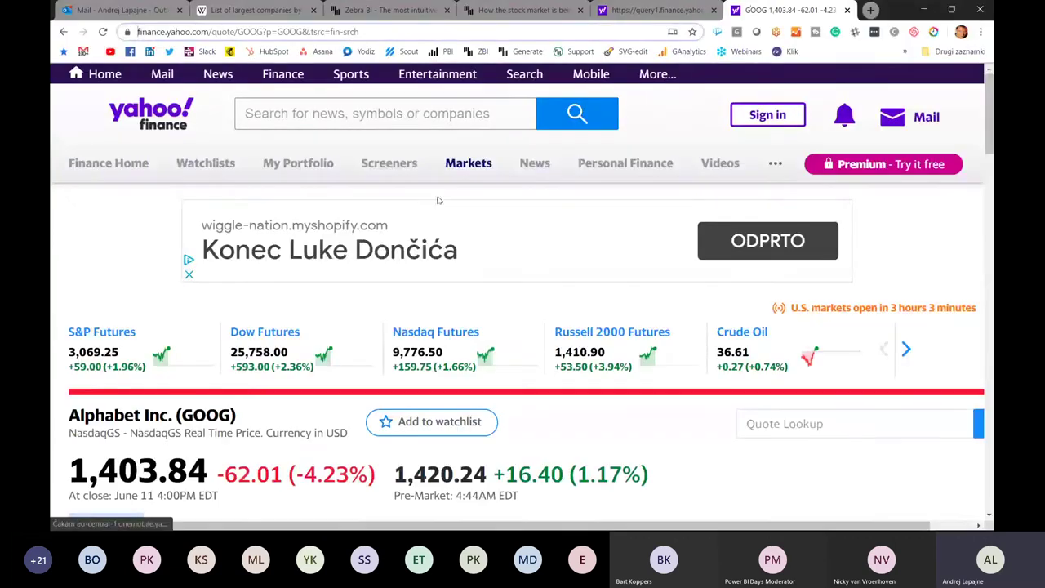
key("alt+Tab")
key("Escape")
left_click(857, 448)
key("alt+Tab")
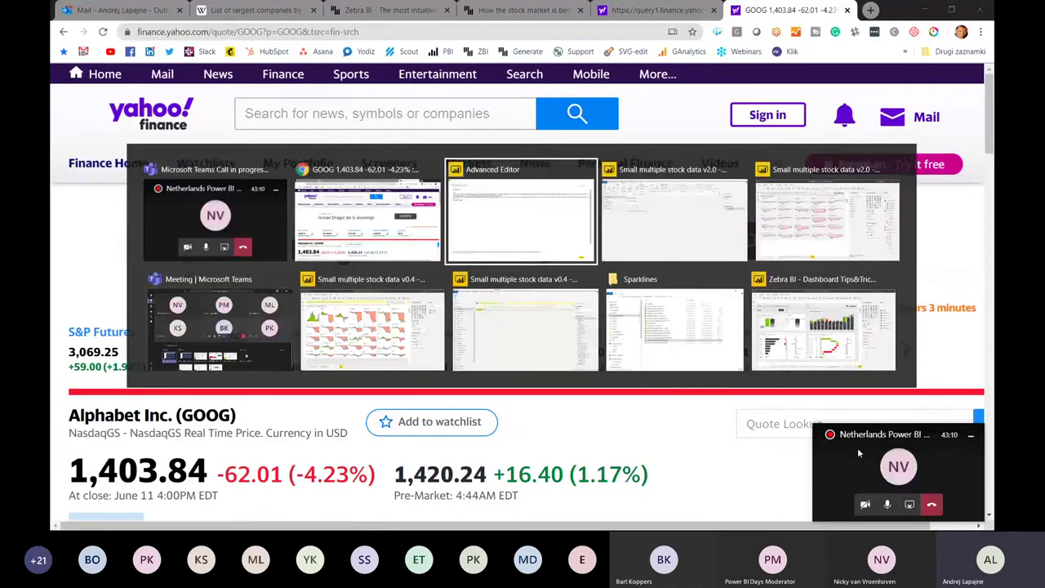
key("Tab")
key("Tab")
key("Tab")
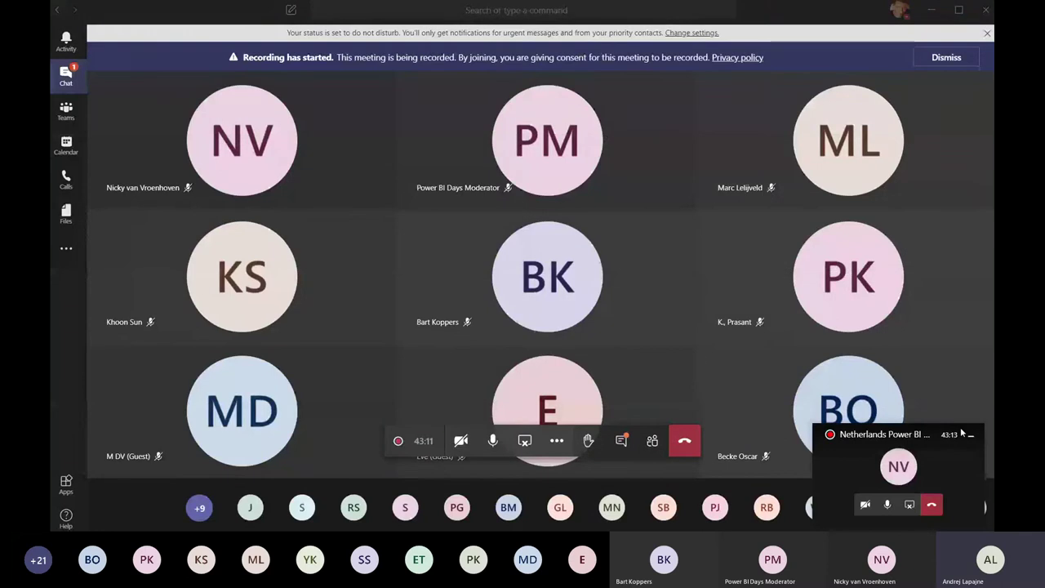
left_click(962, 434)
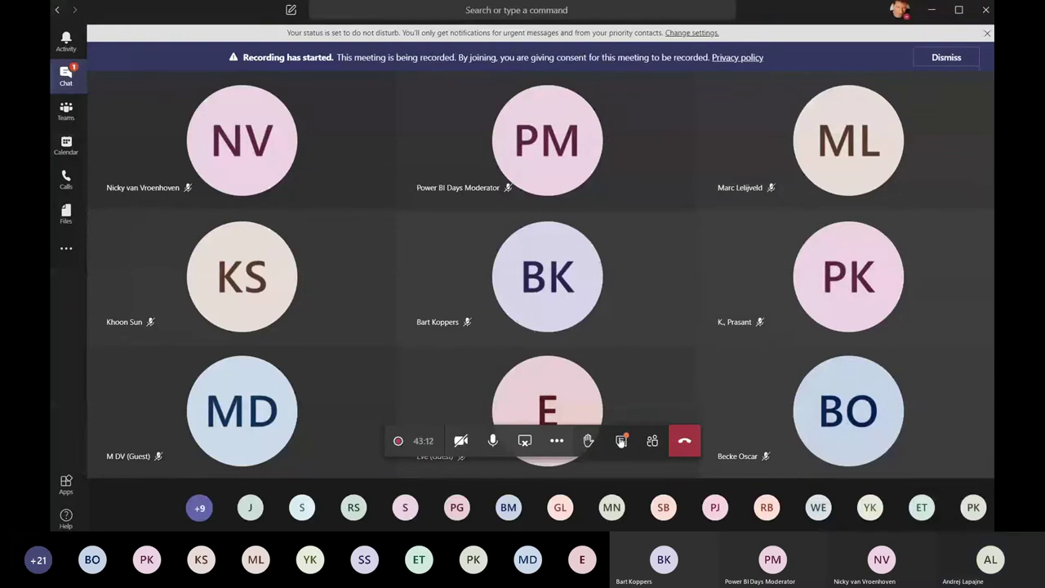
left_click(620, 441)
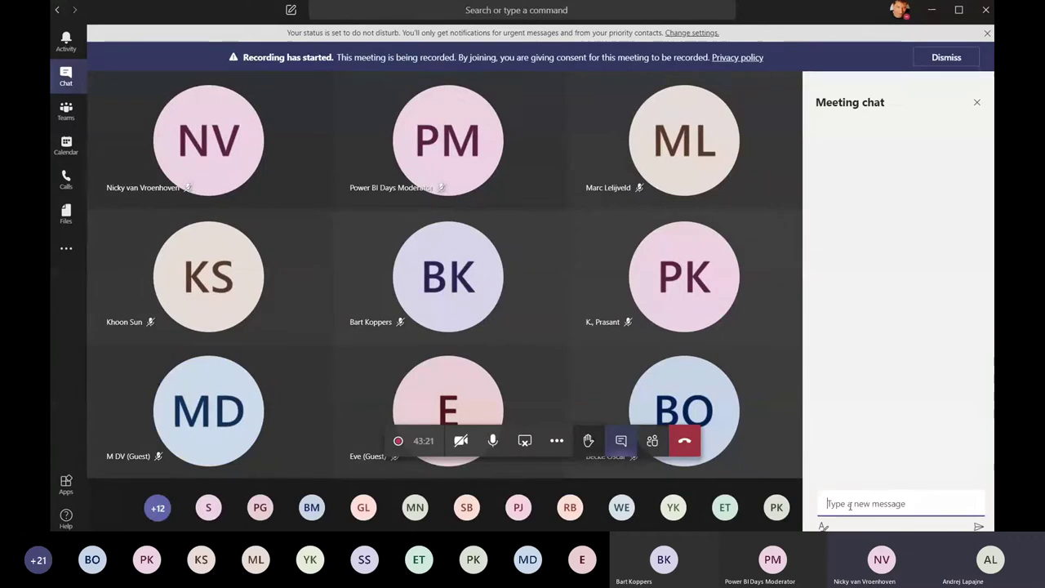
- Post the copied StockQuotes M code as a message in the meeting chat
key("ctrl+v")
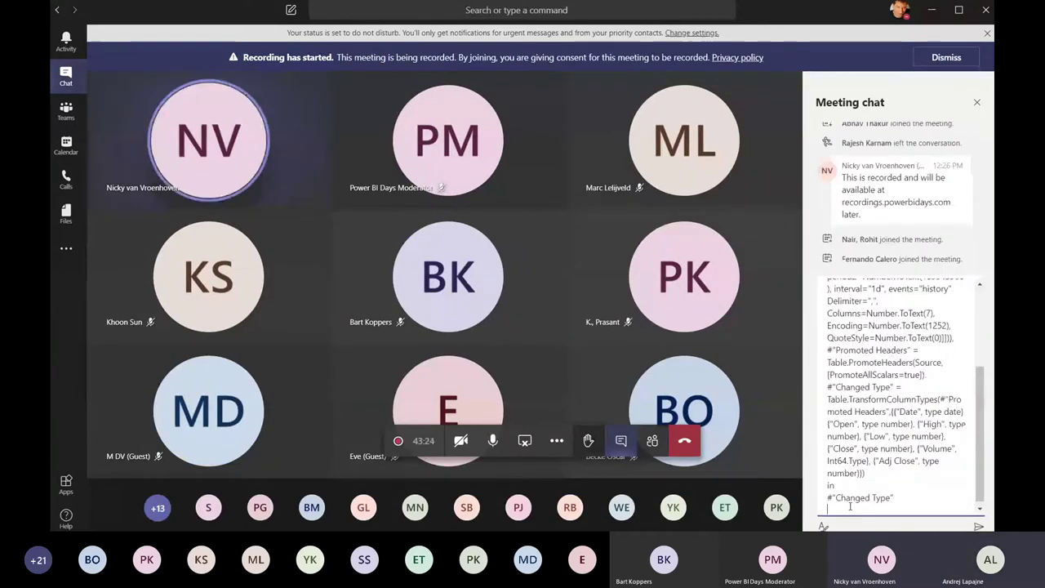
key("Return")
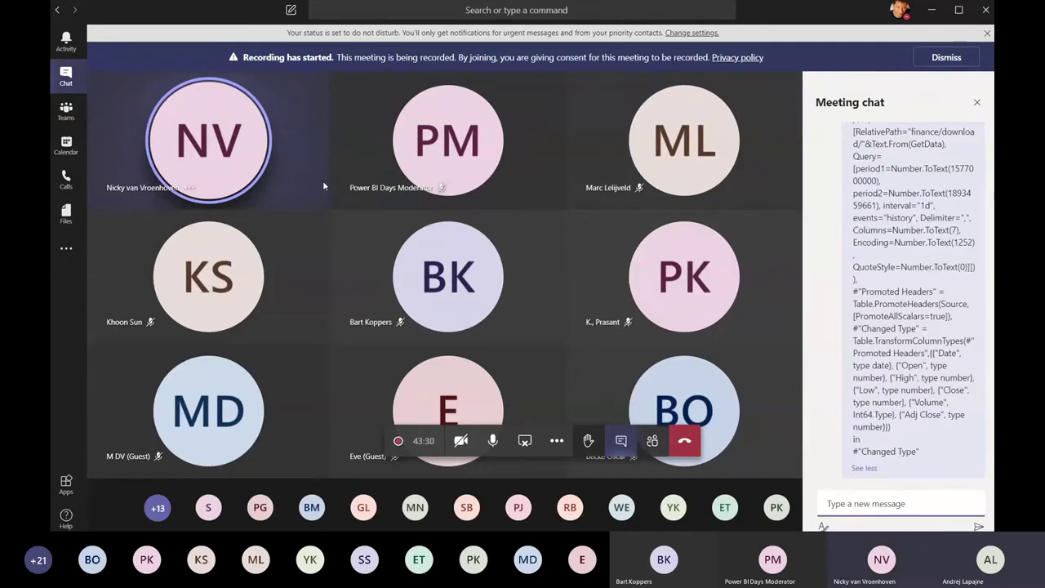
key("alt+Tab")
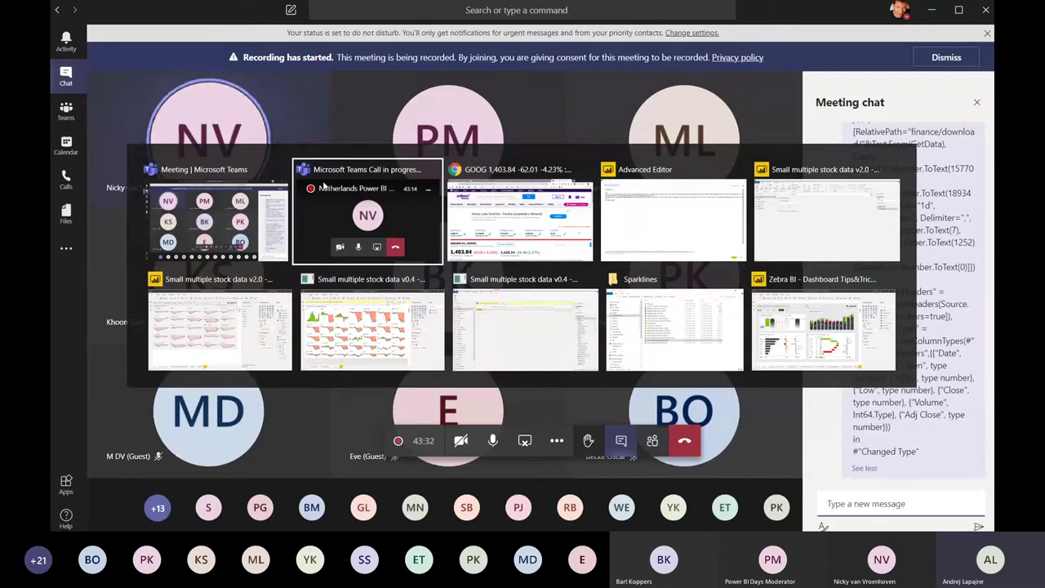
key("alt+Tab")
key("alt+Tab")
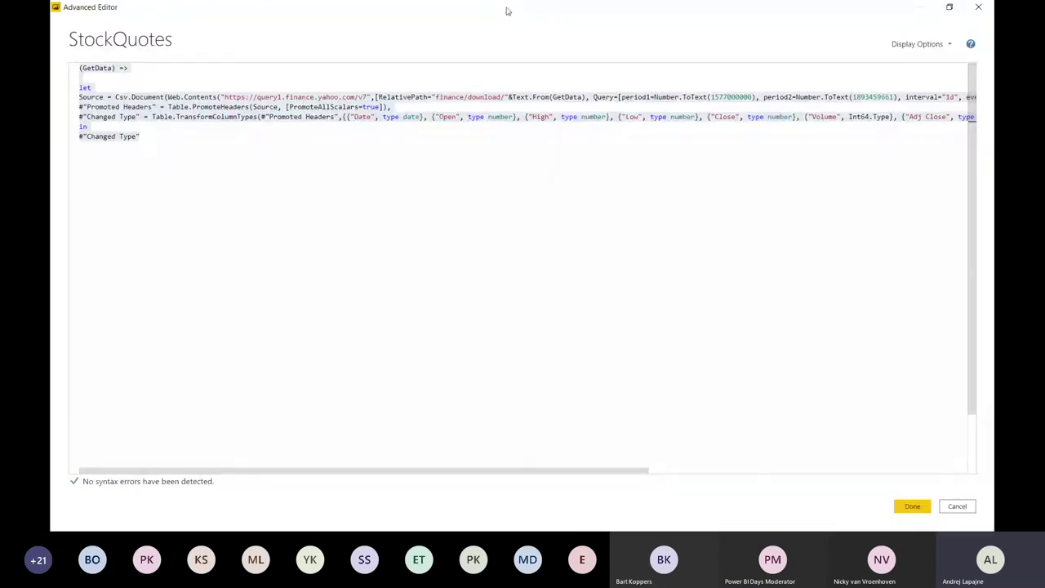
- In Chrome, trim the stock-market page address to the zebrabi.com site root and load it
key("alt+Tab")
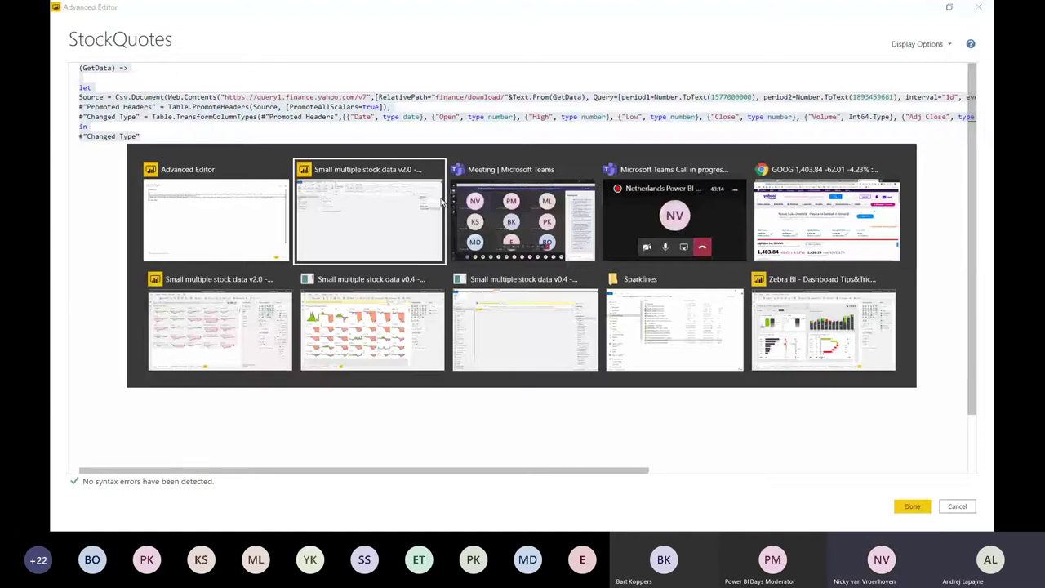
key("alt+Tab")
scroll(241, 104, "up", 5)
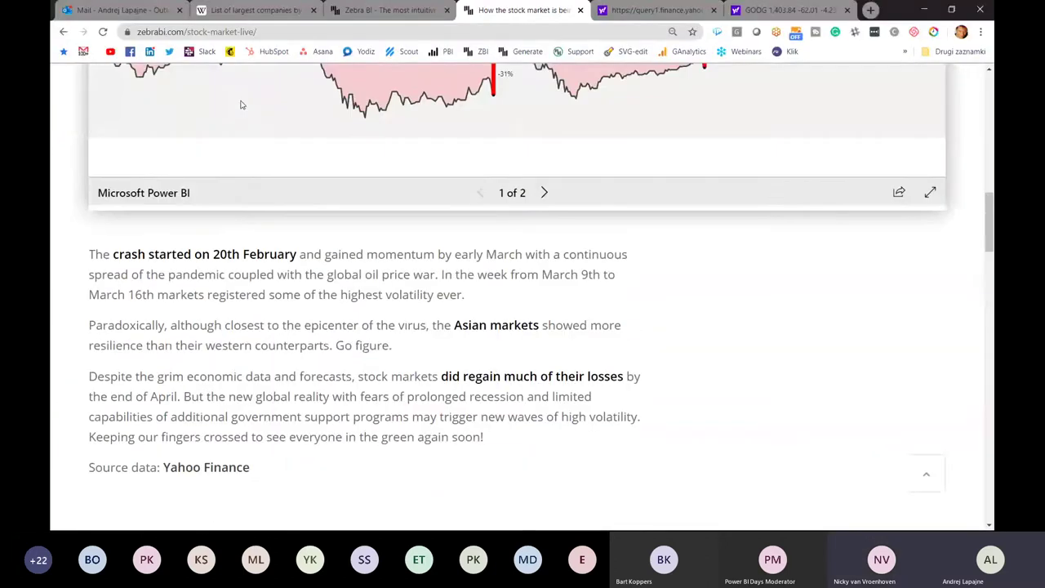
scroll(241, 104, "up", 7)
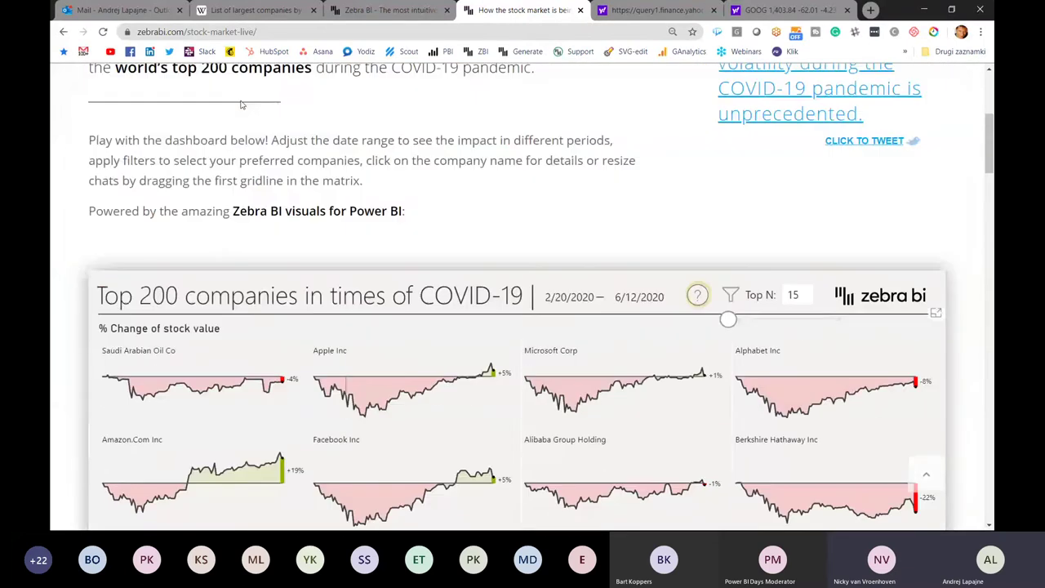
scroll(241, 105, "up", 4)
left_click(196, 33)
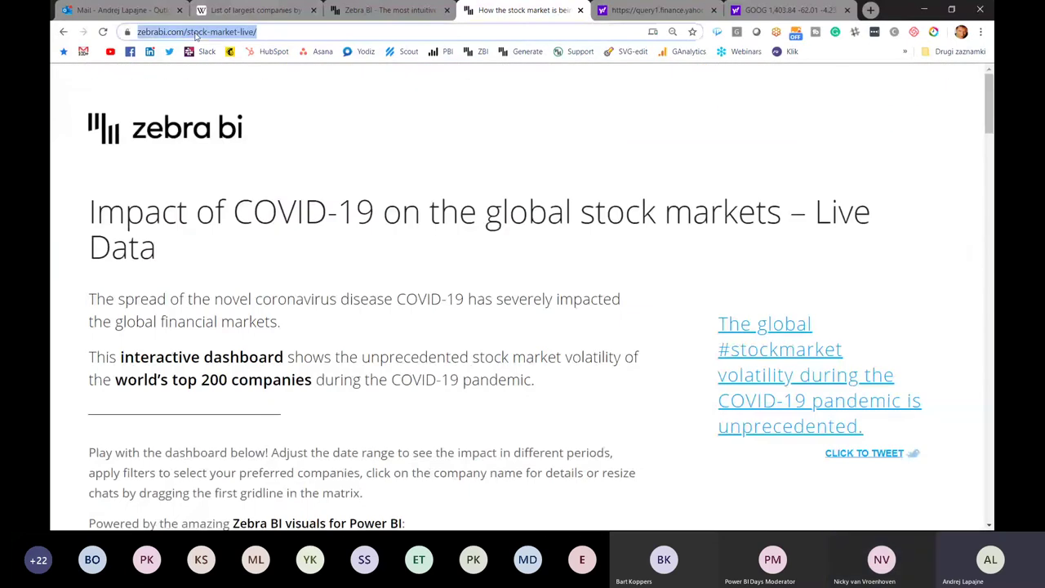
left_click(201, 32)
left_click_drag(214, 32, 376, 38)
key("BackSpace")
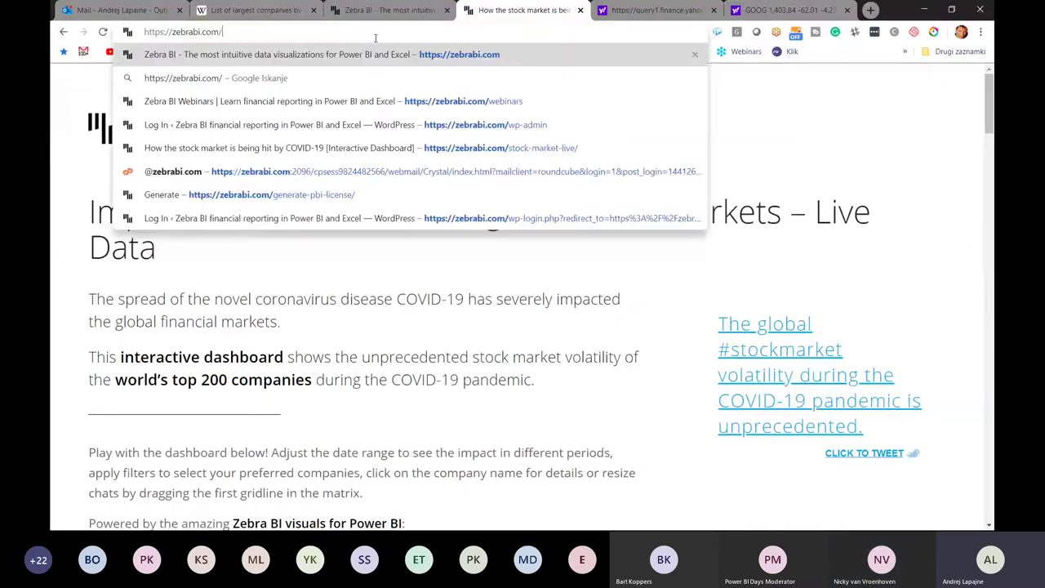
key("Return")
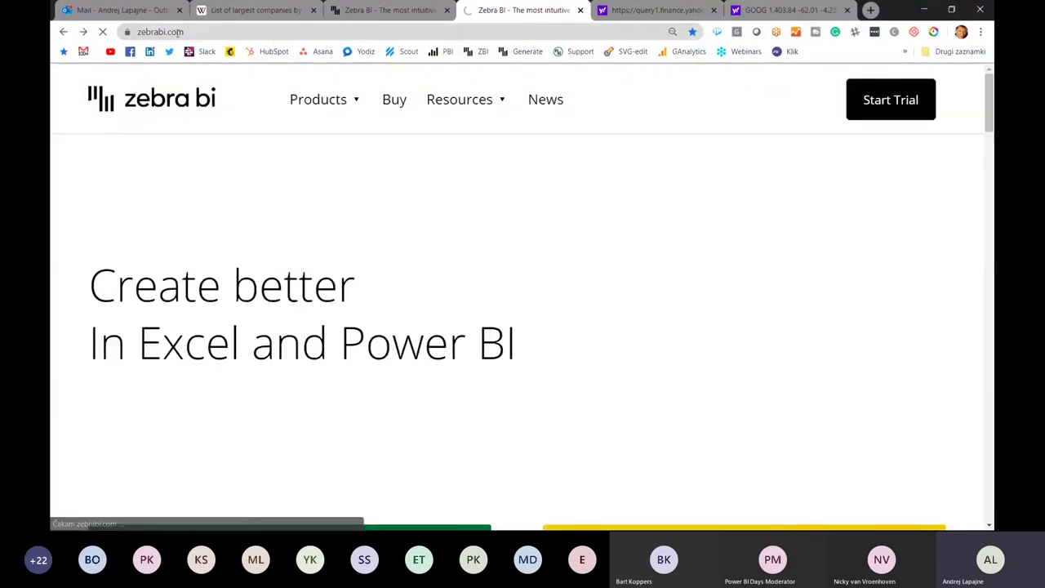
- Select the page address and the dashboard's embed code, then return to the Teams meeting
left_click(318, 31)
key("ctrl+c")
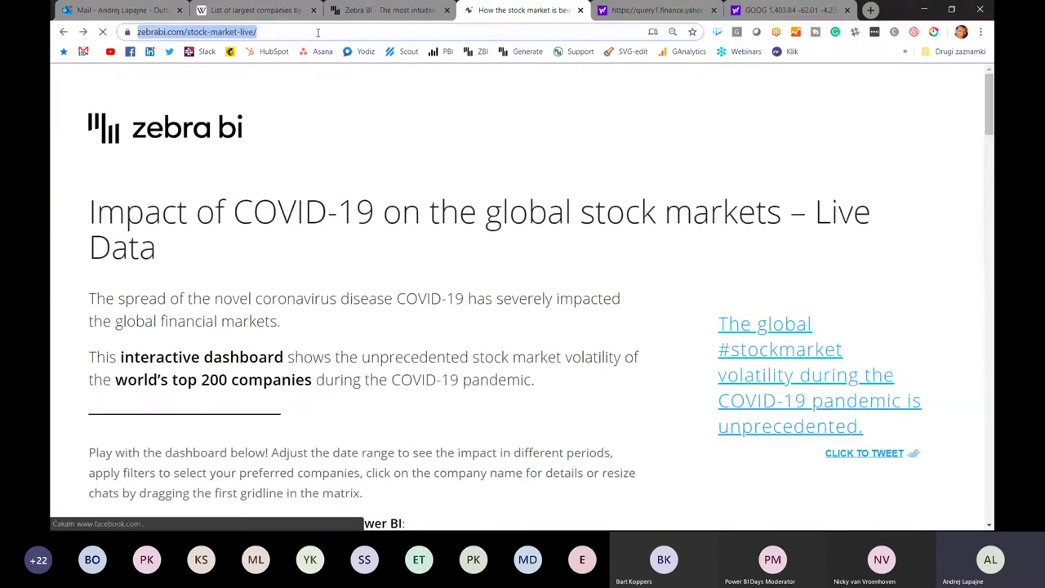
scroll(351, 210, "down", 6)
scroll(351, 210, "down", 5)
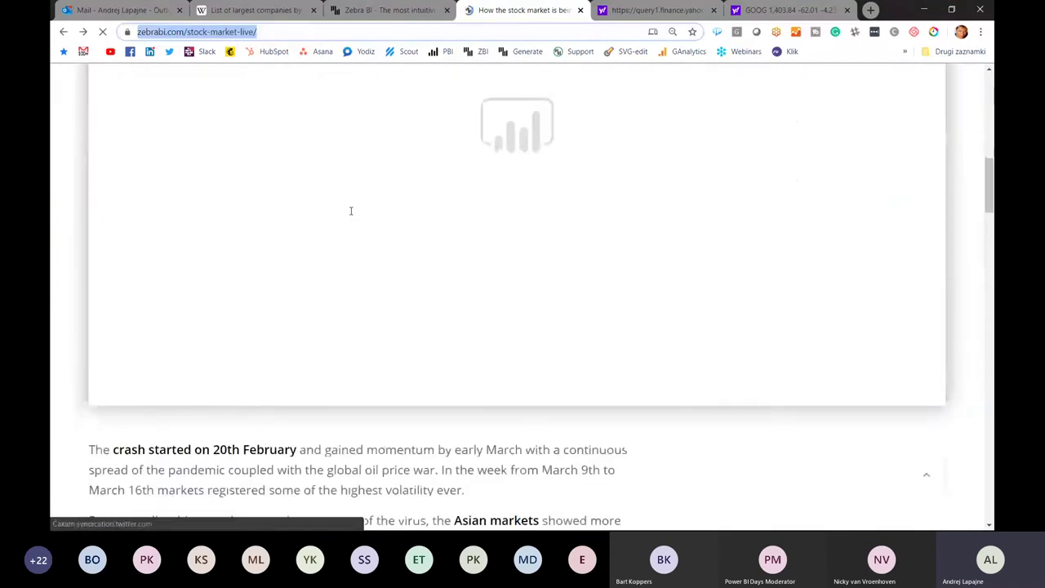
scroll(351, 210, "down", 4)
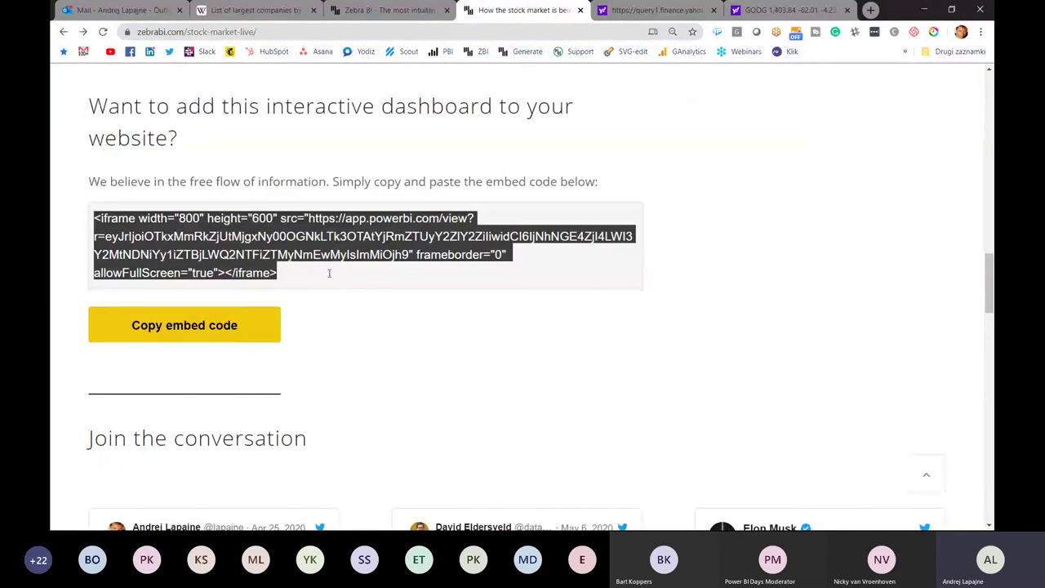
left_click_drag(291, 273, 94, 218)
key("alt+Tab")
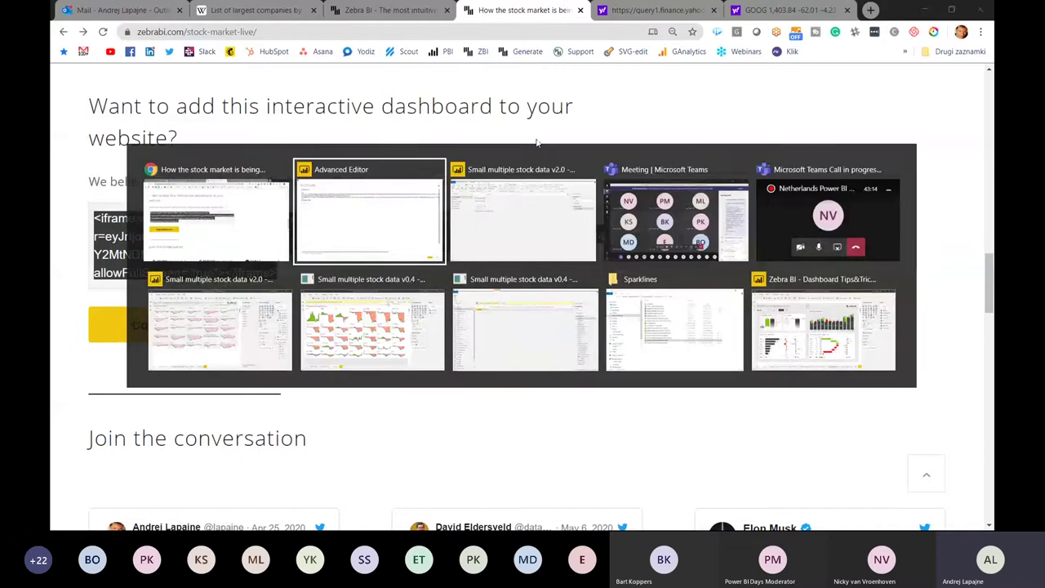
key("Tab")
key("Tab")
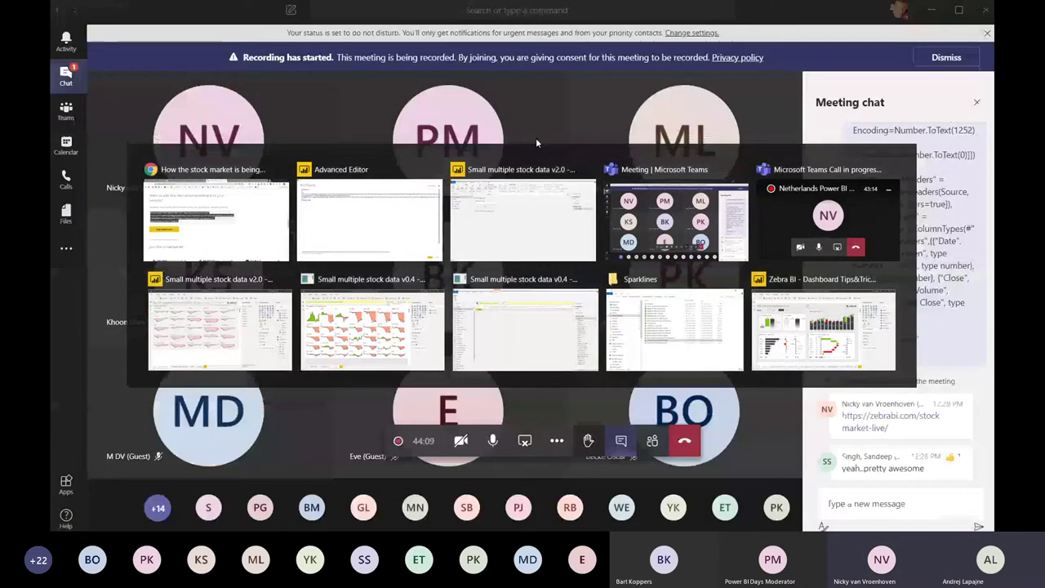
- Post the stock-market-live link in the meeting chat and start entering the presenter's e-mail
key("ctrl+v")
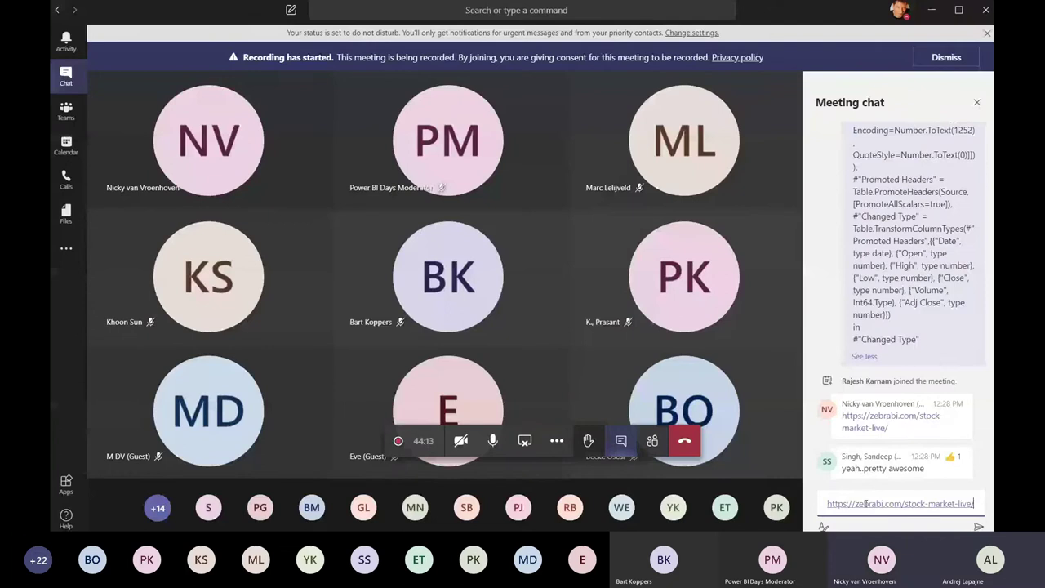
key("Return")
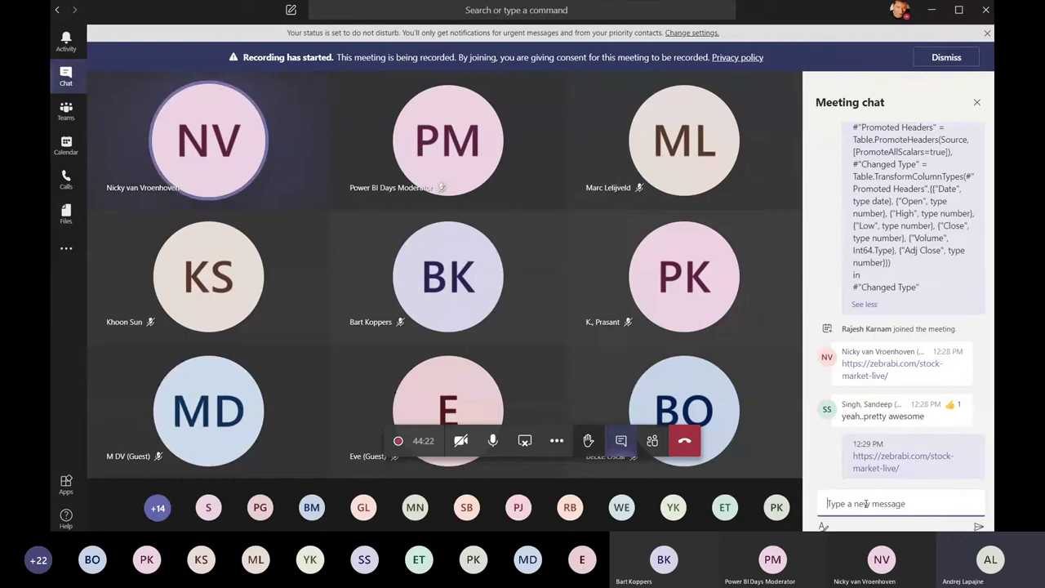
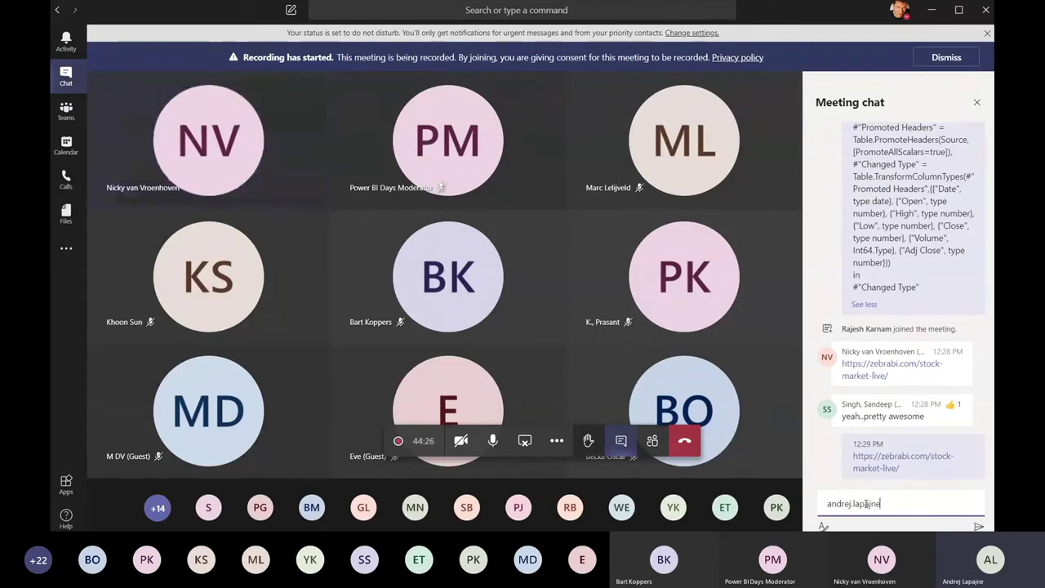
key("ctrl+grave")
type("zebr")
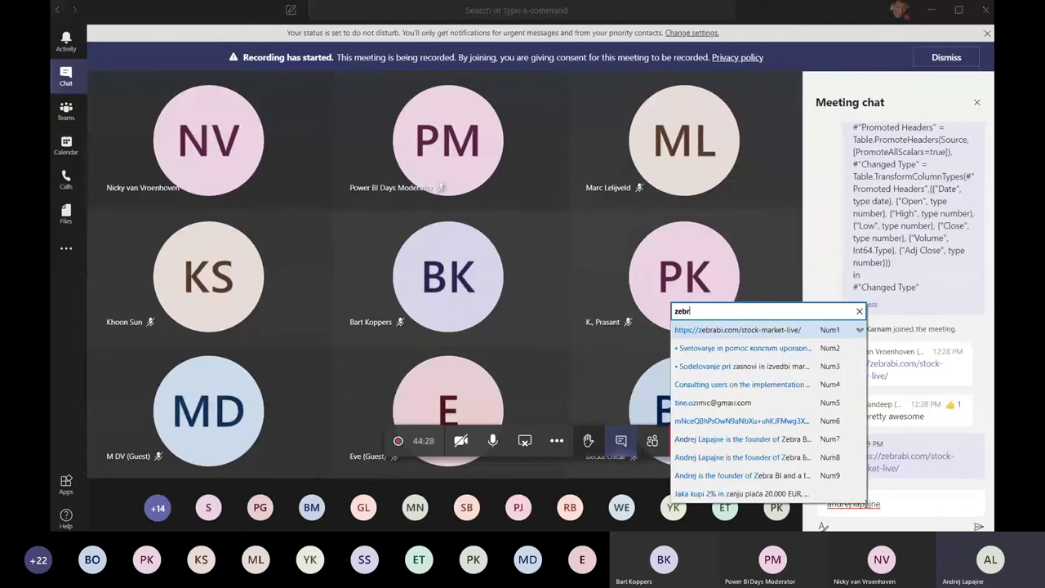
type("a")
key("BackSpace")
key("BackSpace")
key("BackSpace")
key("BackSpace")
key("BackSpace")
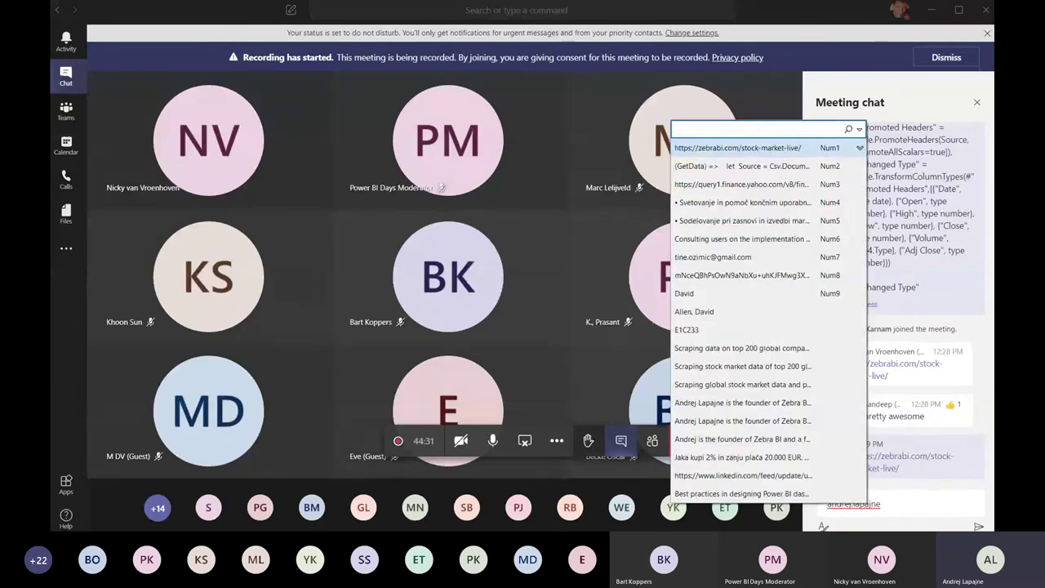
- Look for the e-mail in the text-expander's tray menu and options, then dismiss them
key("super")
left_click(827, 519)
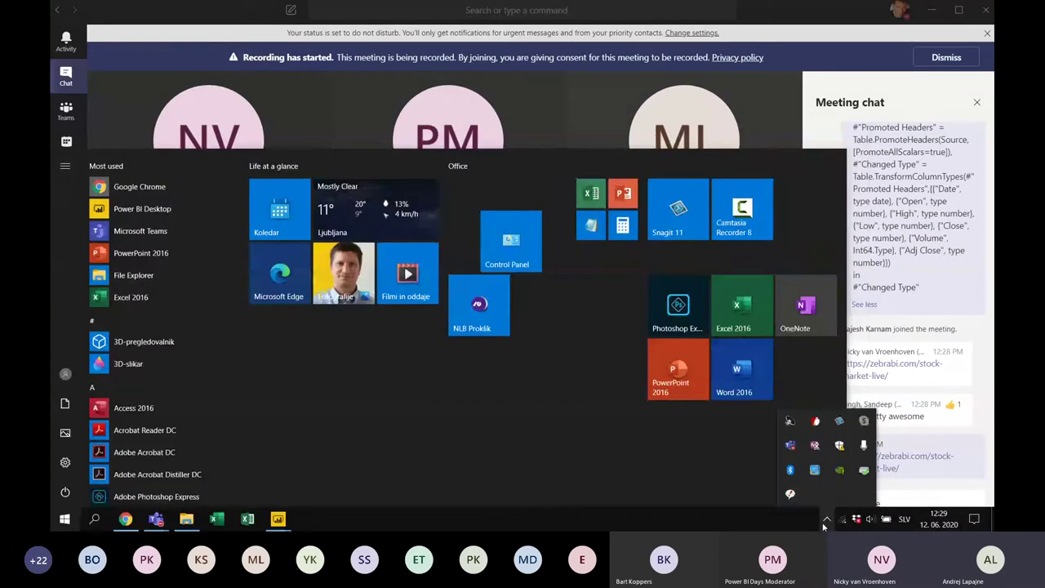
left_click(790, 493)
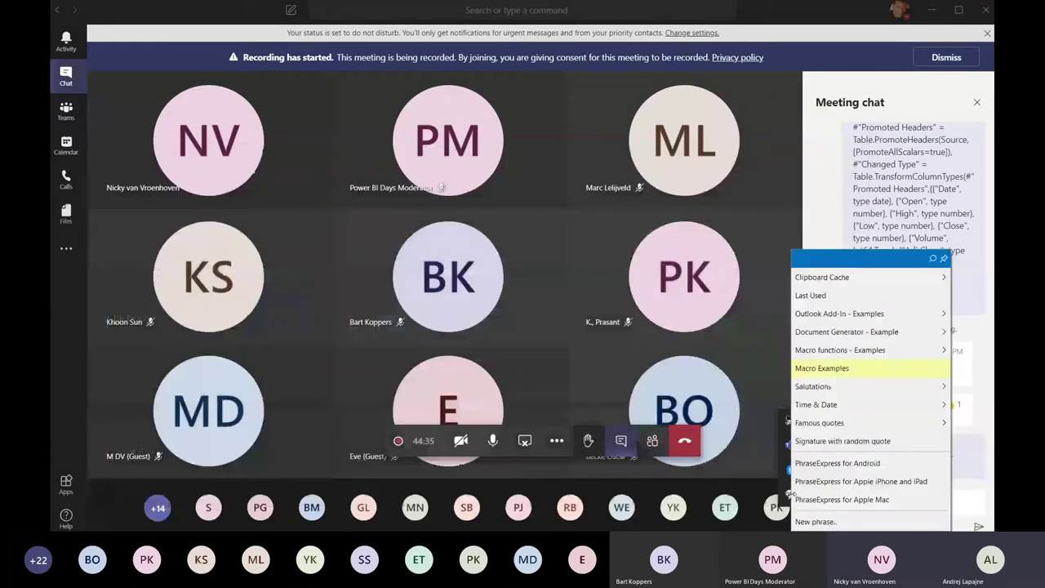
key("super")
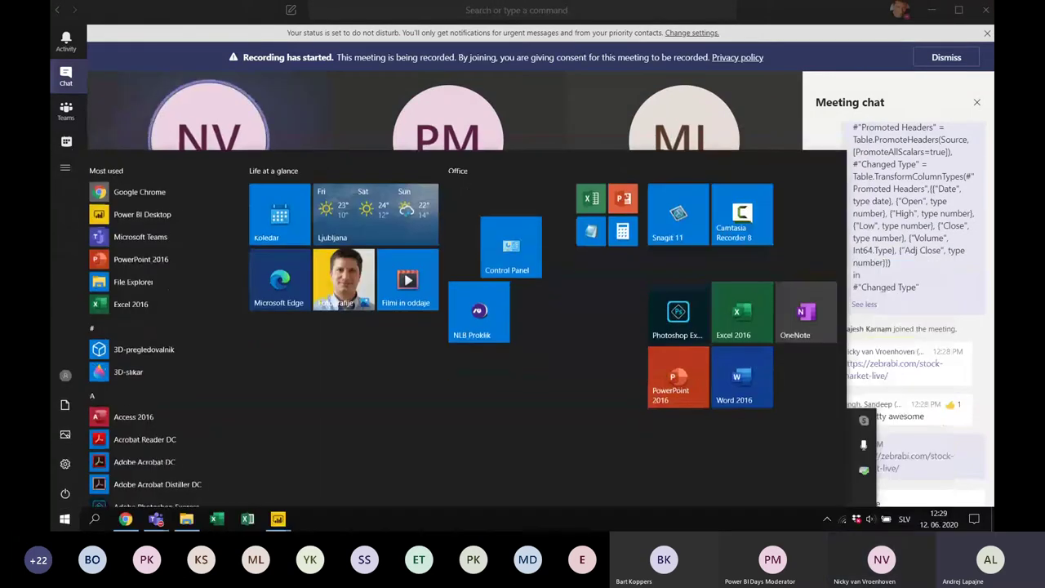
left_click(826, 519)
left_click(789, 494)
right_click(790, 494)
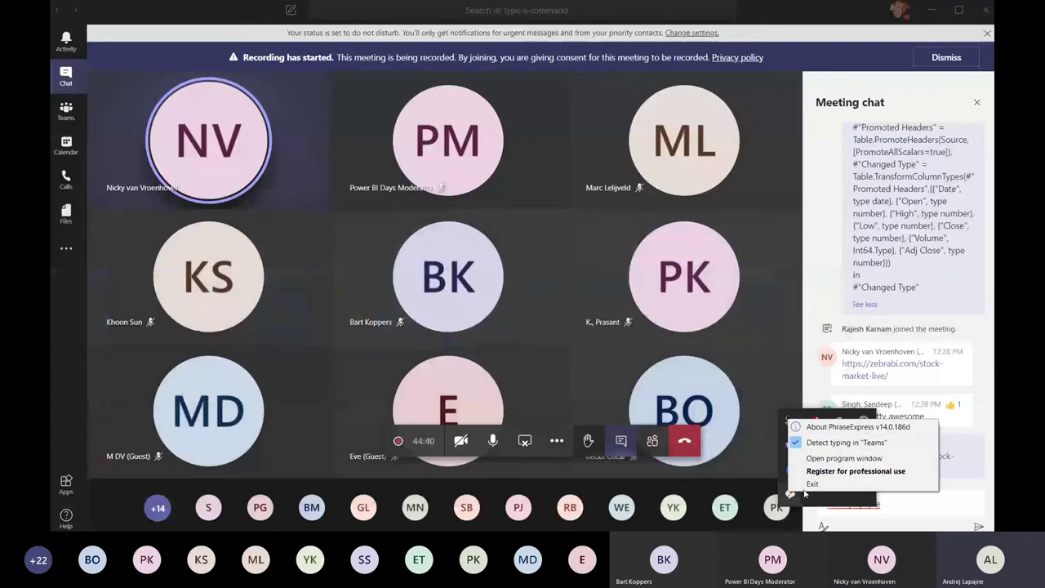
key("Escape")
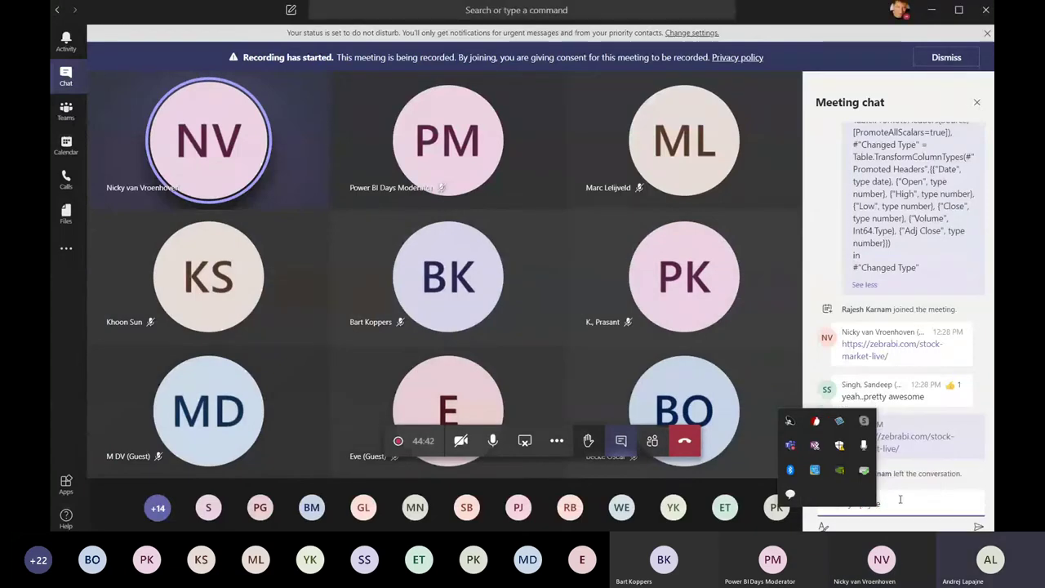
- Type the presenter's e-mail address as a new chat message and send it
left_click(900, 499)
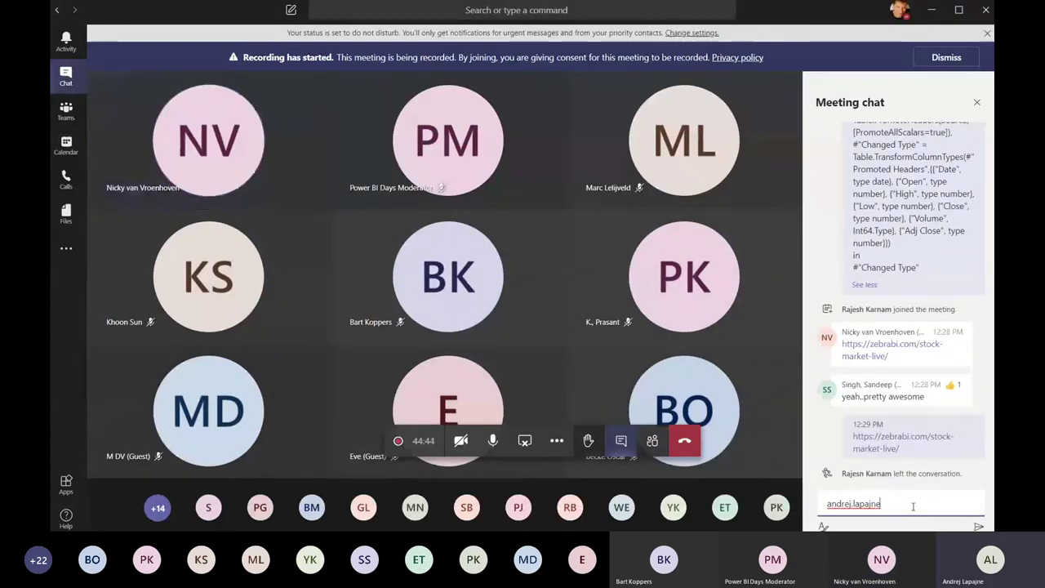
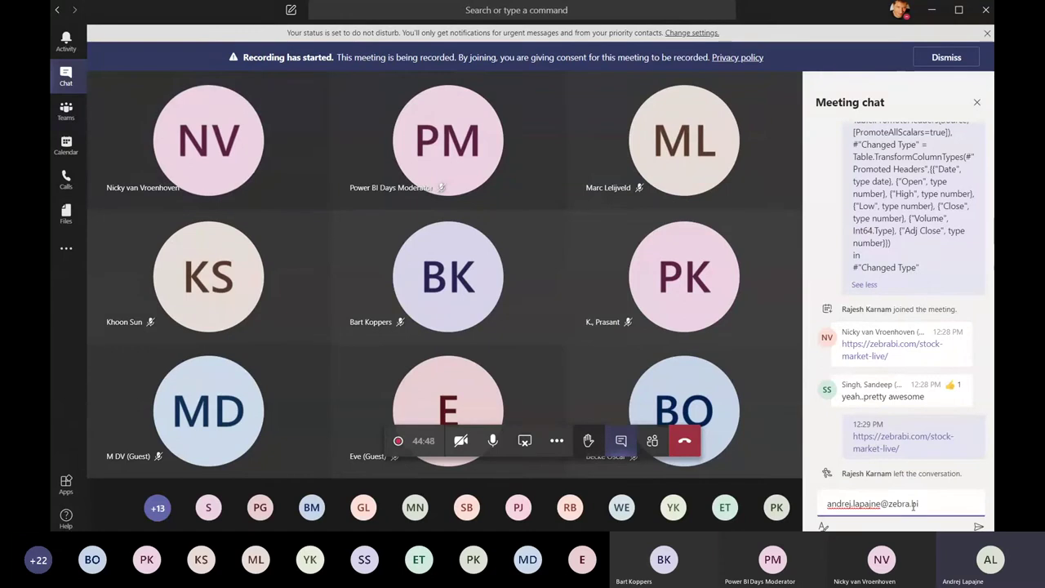
key("Return")
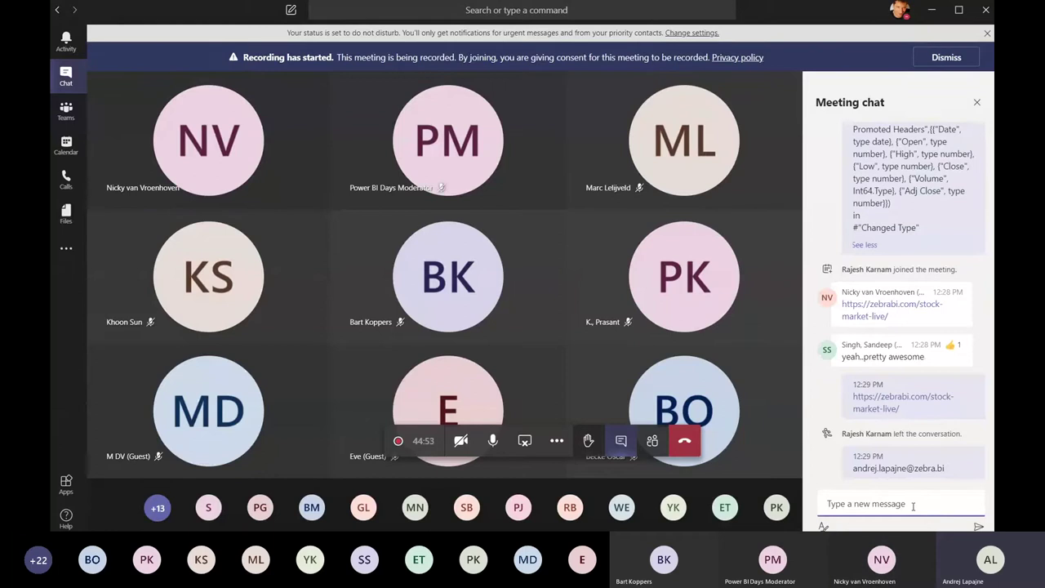
mouse_move(642, 259)
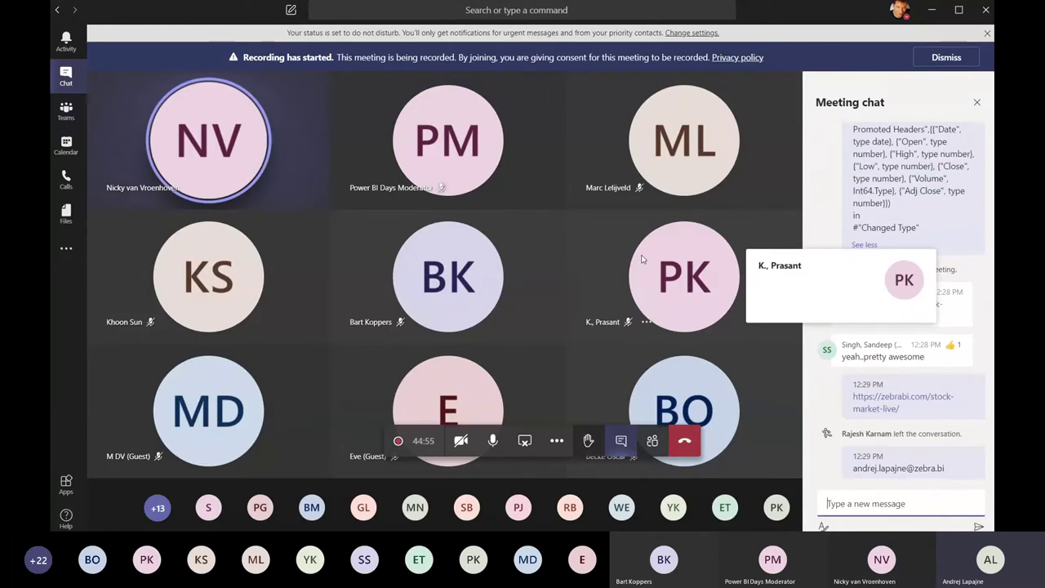
mouse_move(481, 140)
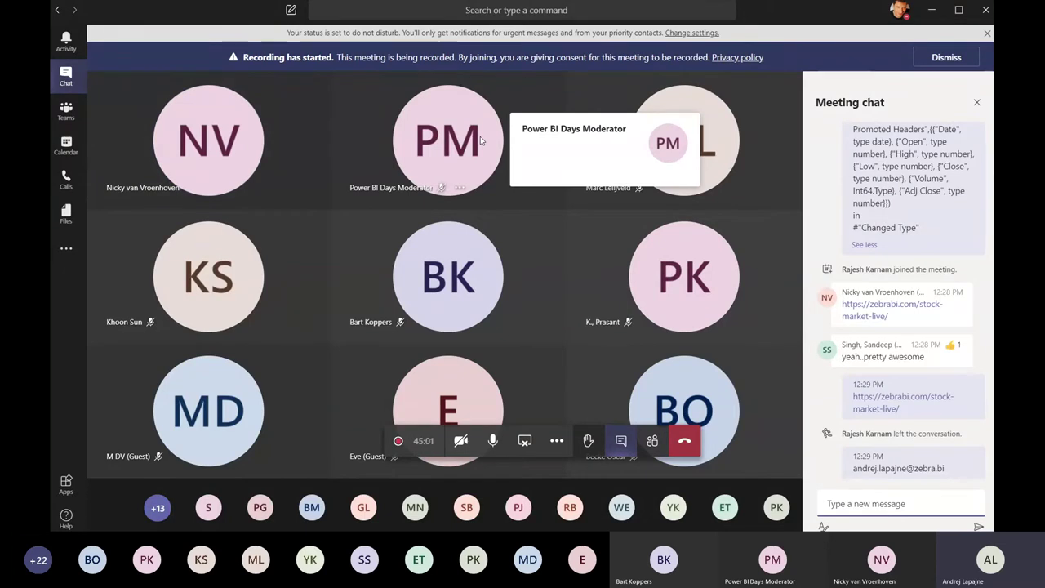
key("alt+Tab")
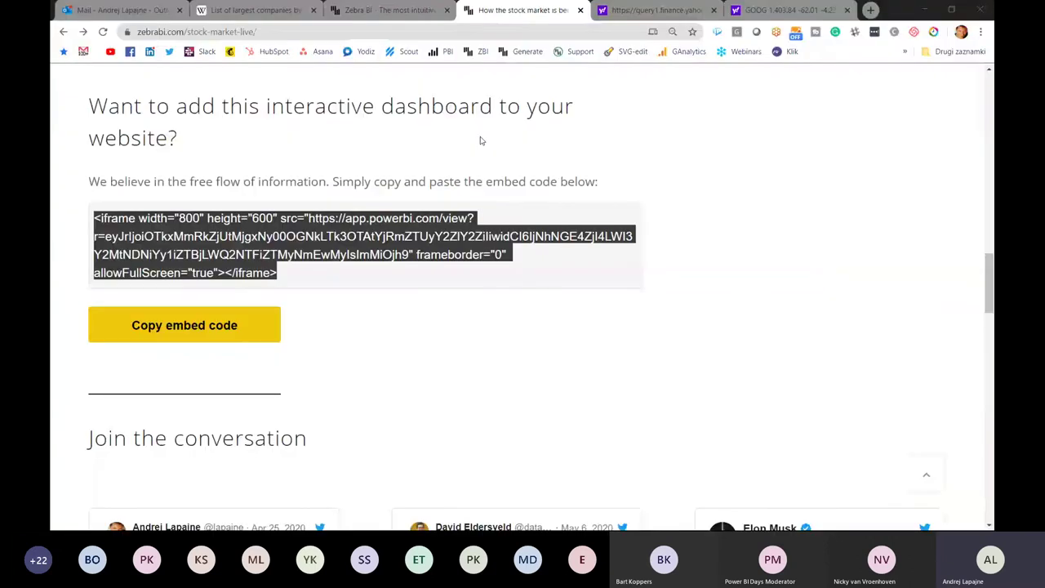
- Close the Advanced Editor and the Power Query Editor window
key("alt+Tab")
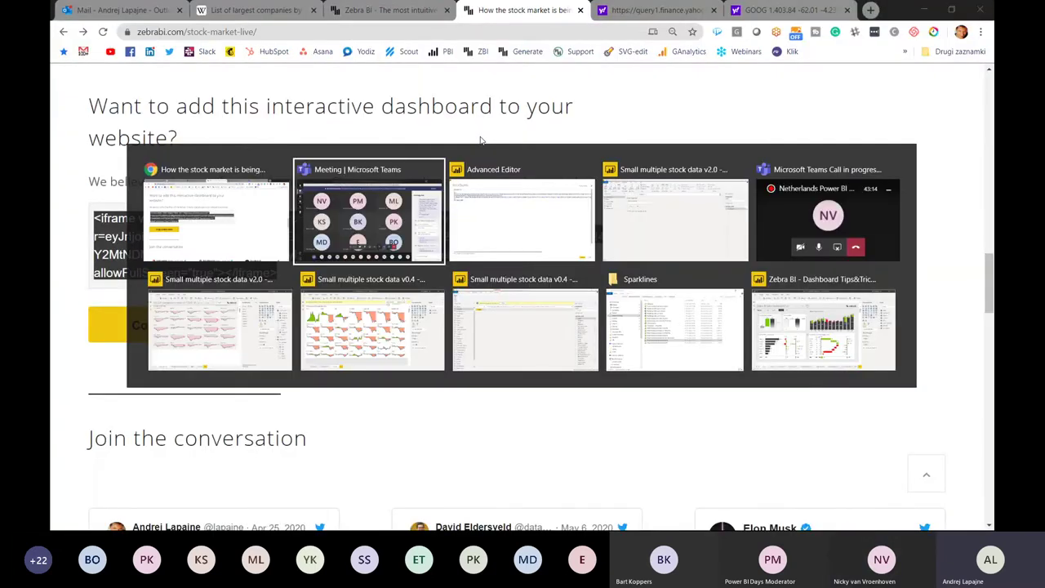
key("Tab")
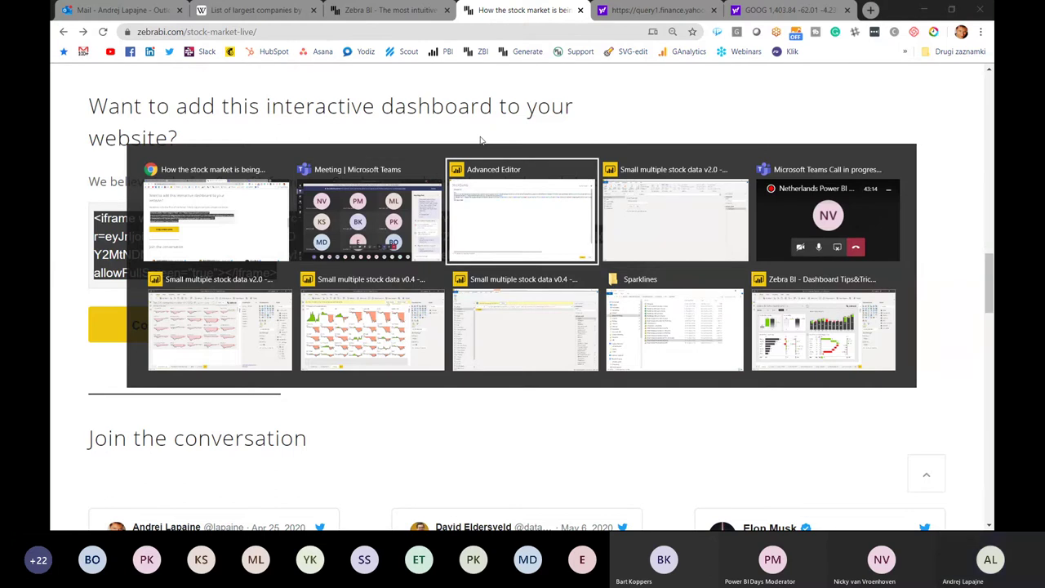
key("ctrl+a")
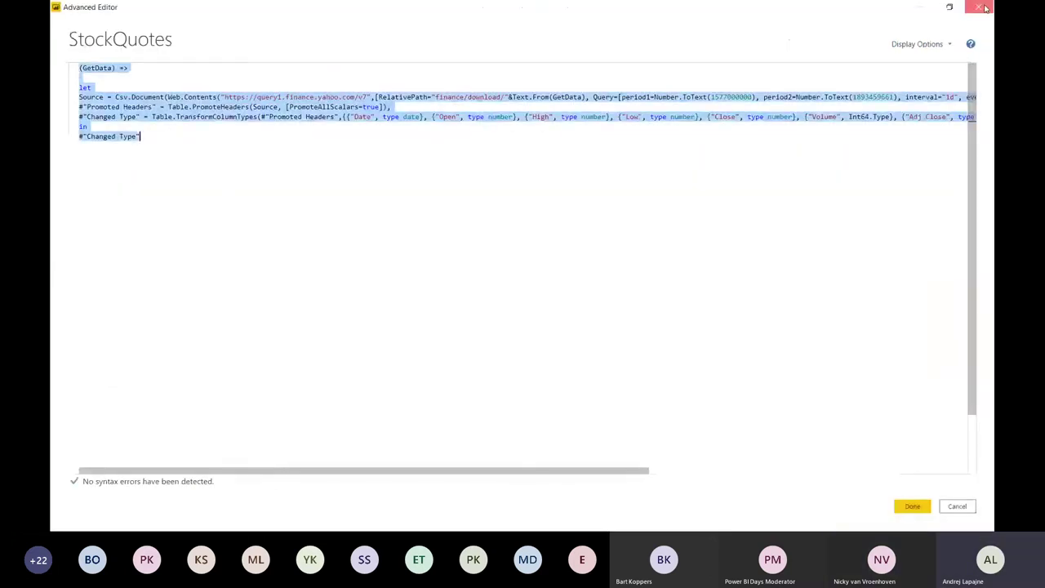
key("Escape")
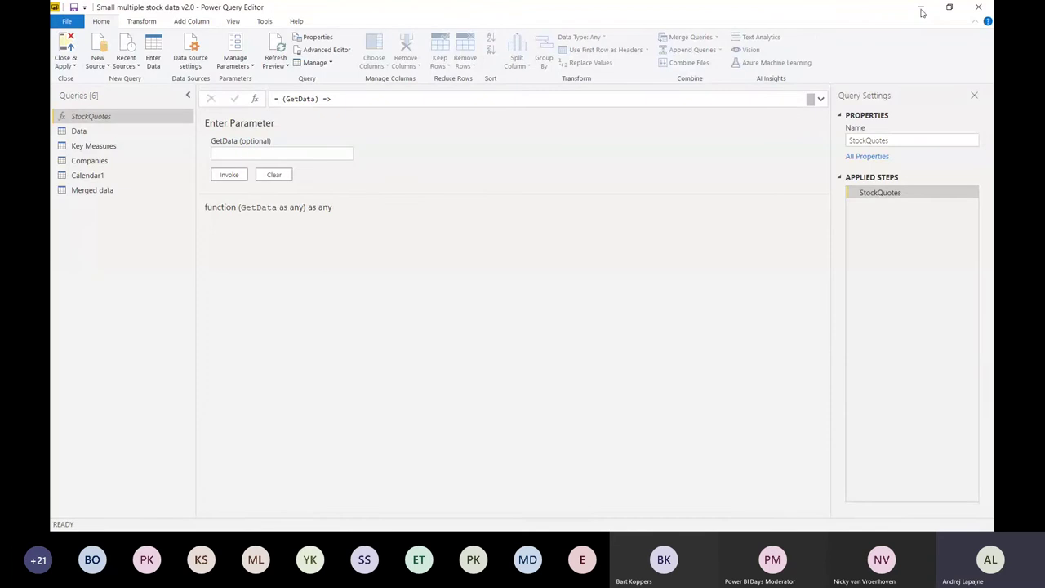
left_click(979, 8)
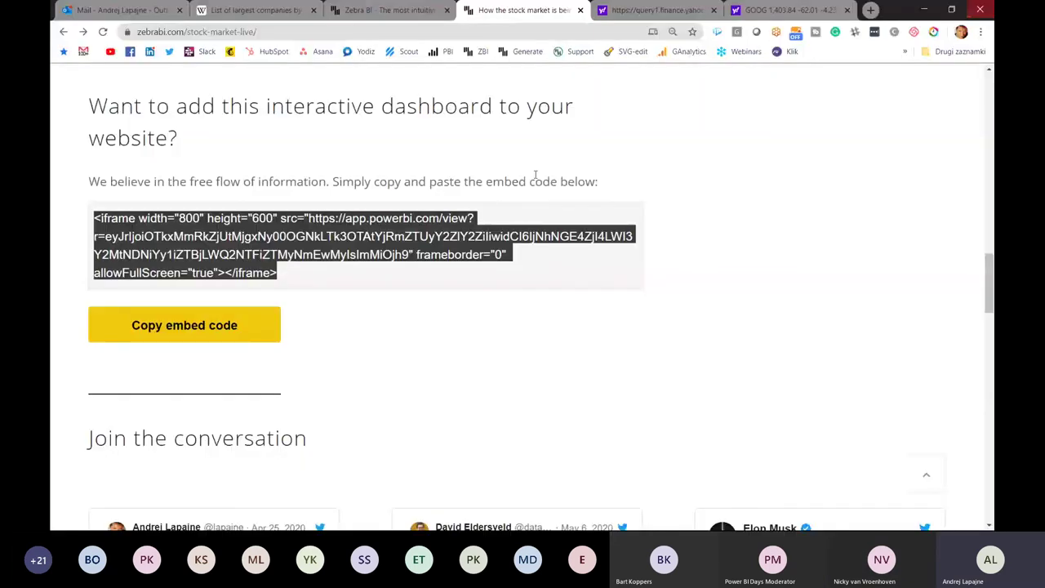
key("alt+Tab")
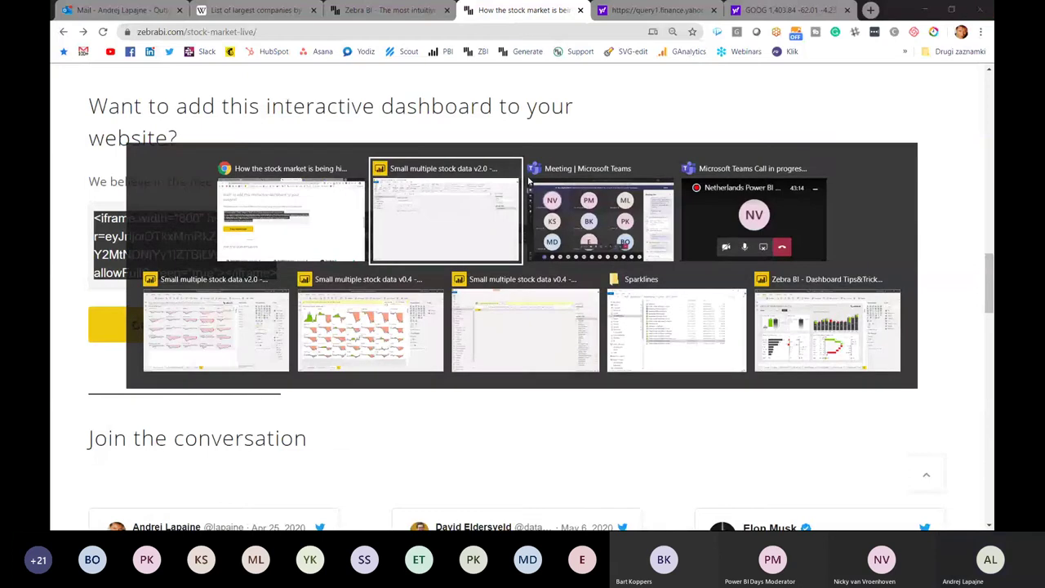
key("Escape")
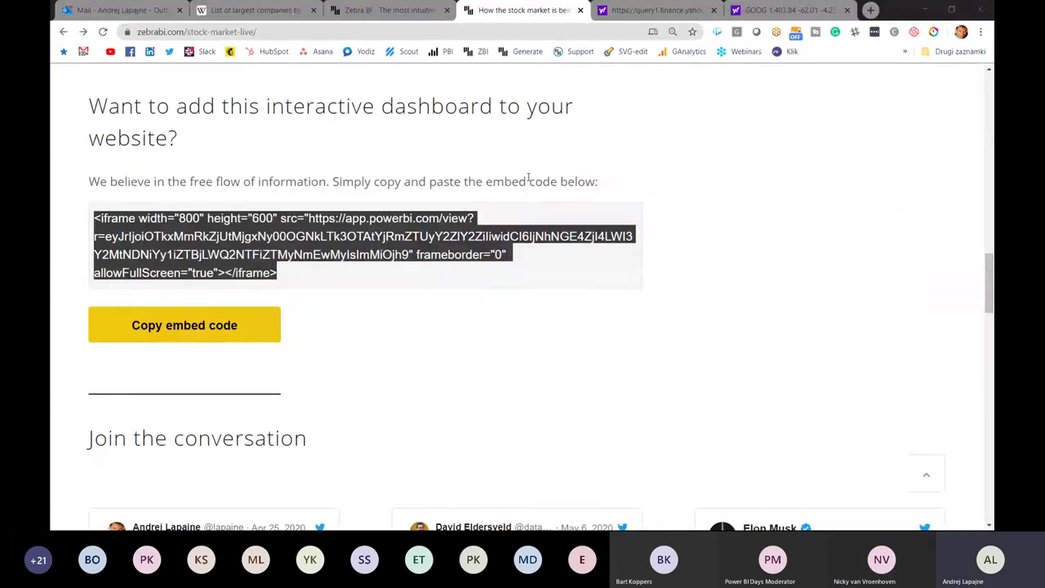
key("alt+Tab")
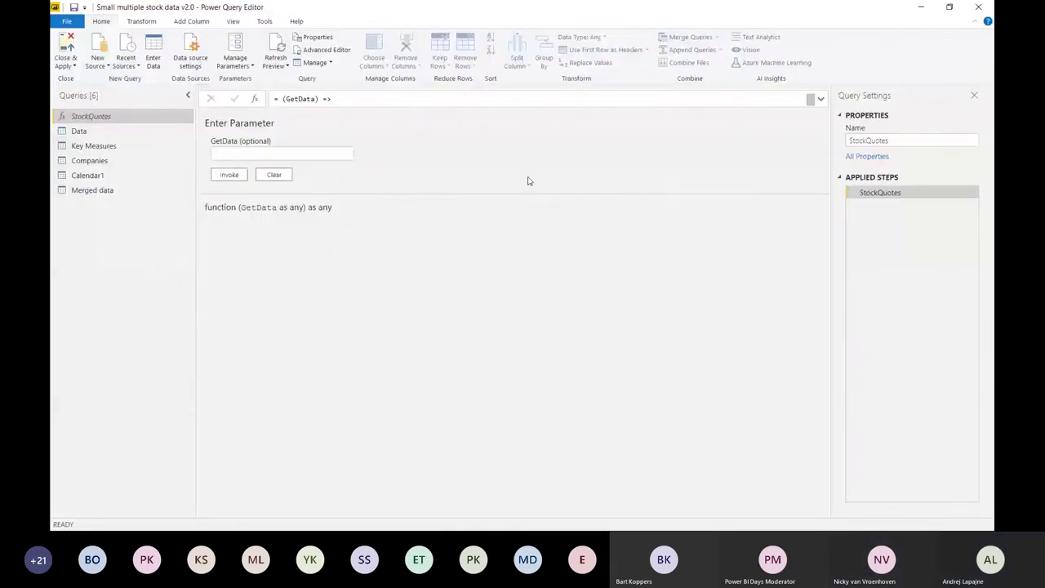
left_click(981, 10)
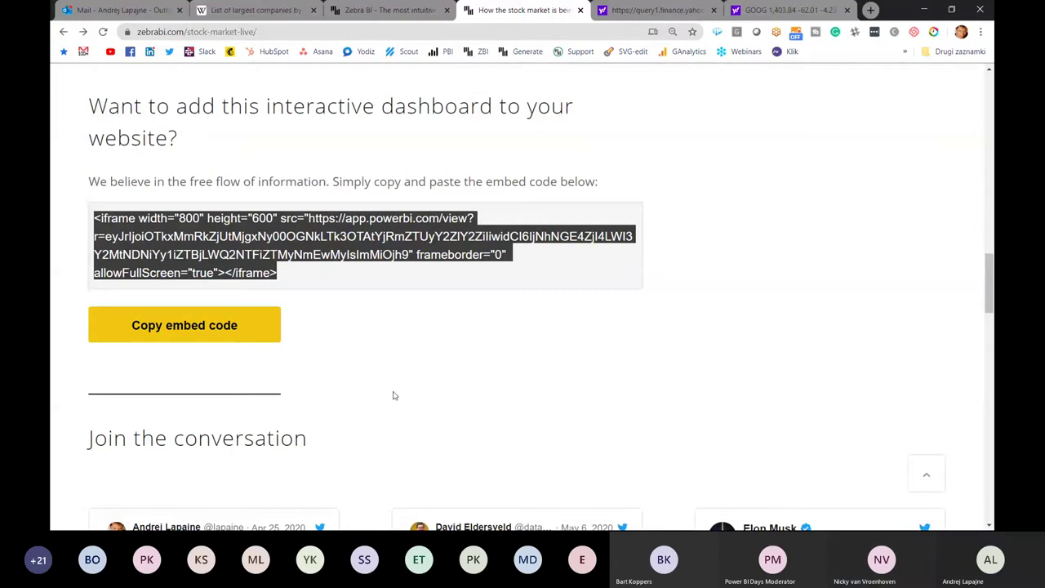
- Scroll the stock-market-live page to the embedded Top 200 companies dashboard
scroll(393, 395, "up", 10)
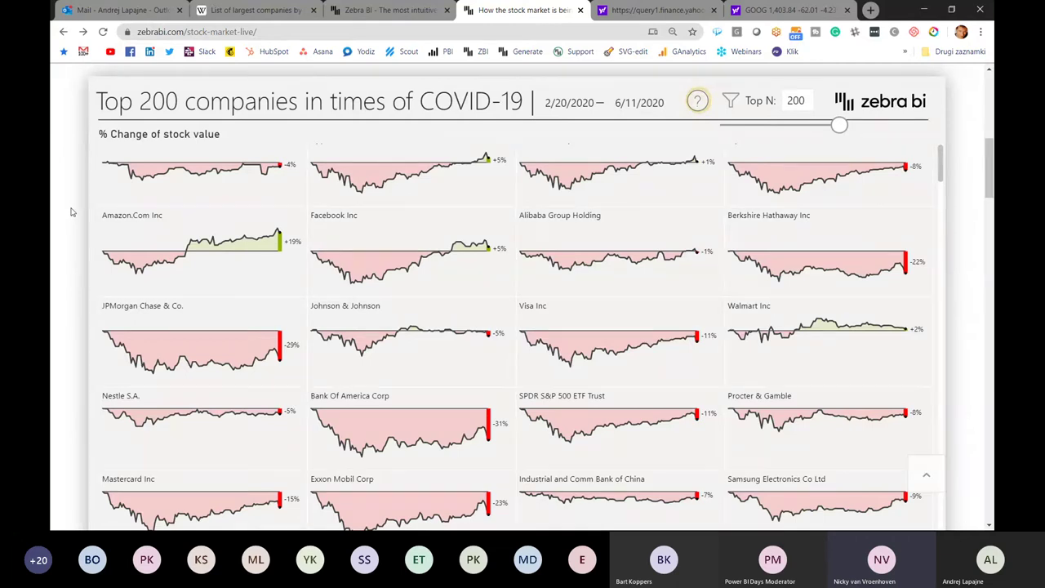
scroll(71, 212, "down", 1)
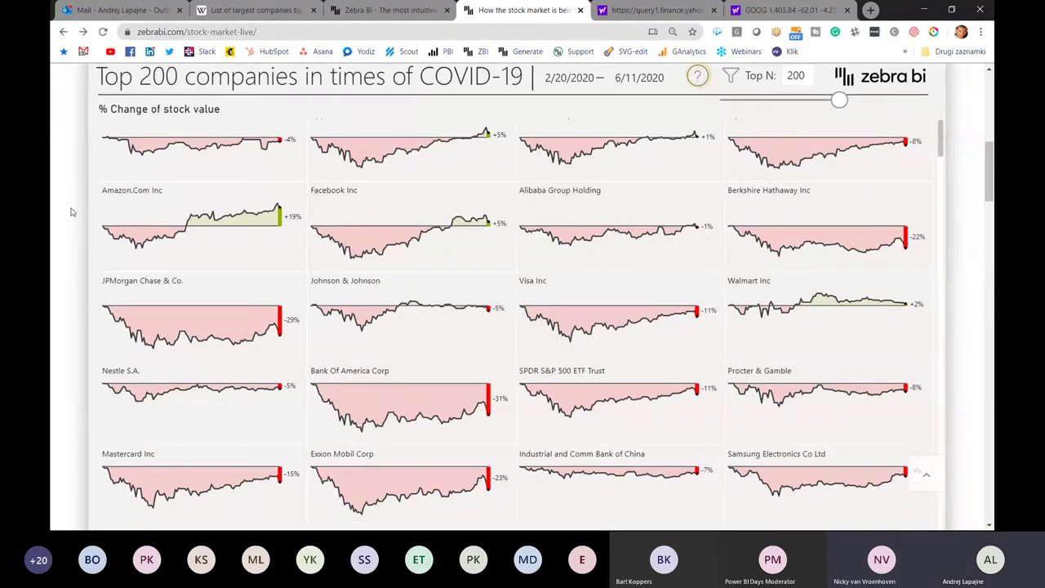
key("alt+Tab")
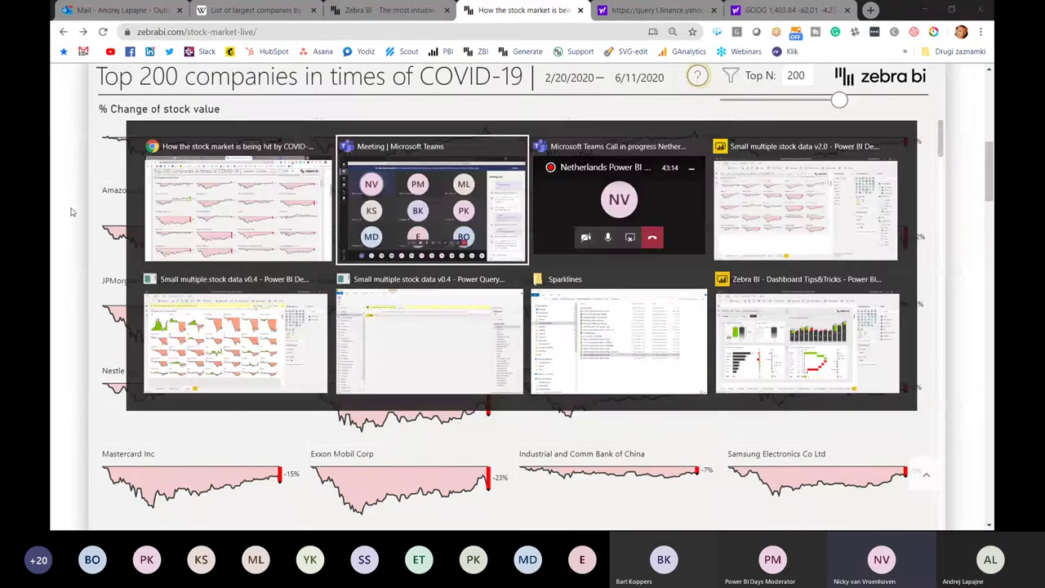
- Select the small-multiples visual and display the Change from first selected date DAX formula
key("Tab")
key("Tab")
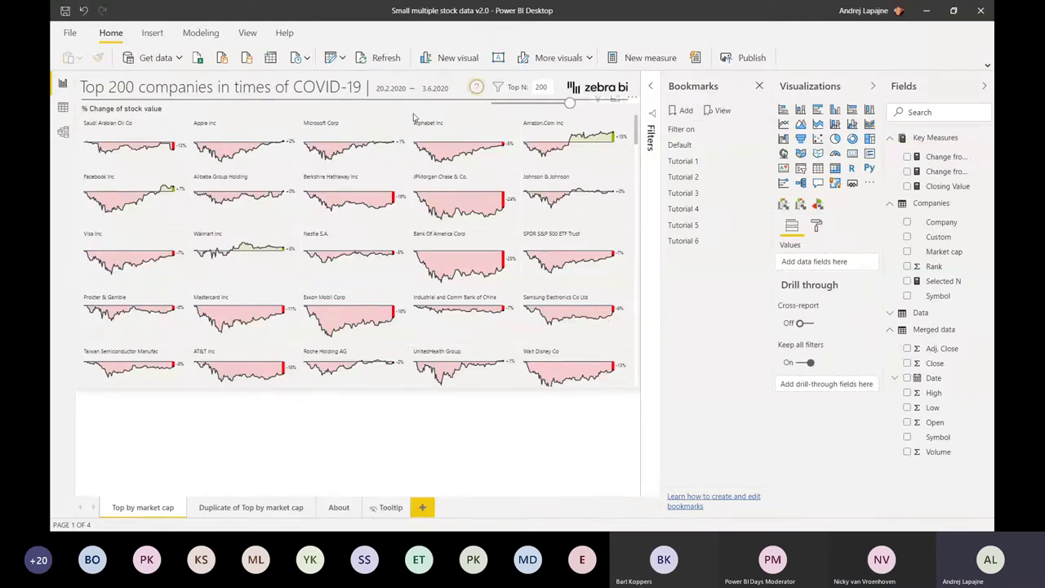
left_click(414, 117)
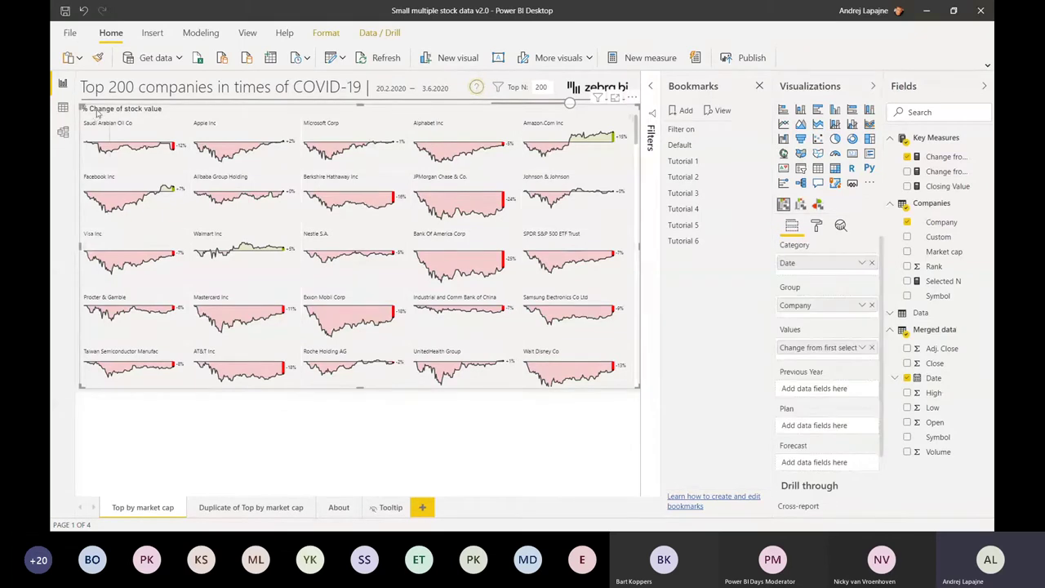
left_click(941, 158)
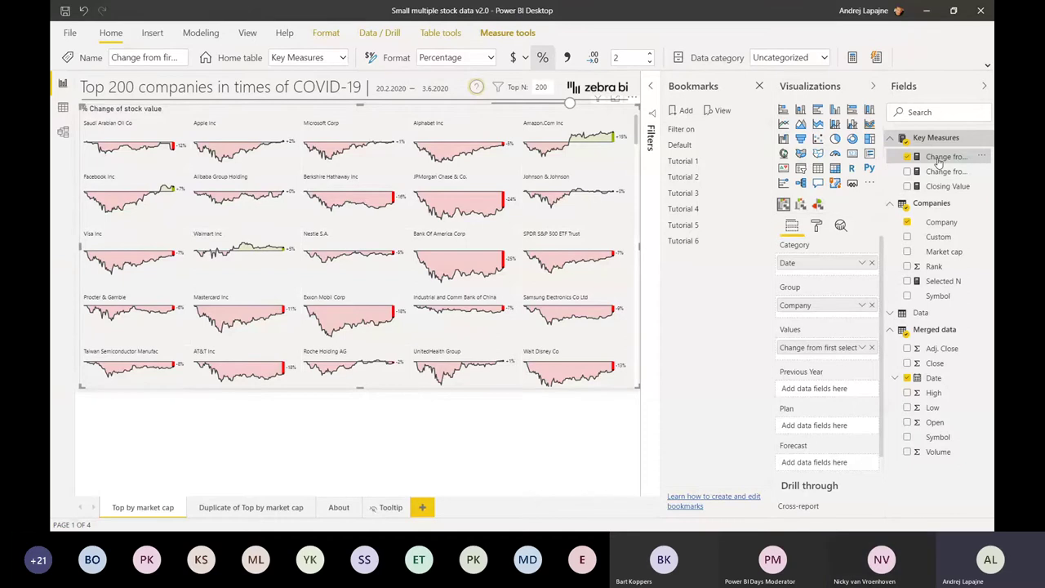
left_click(939, 157)
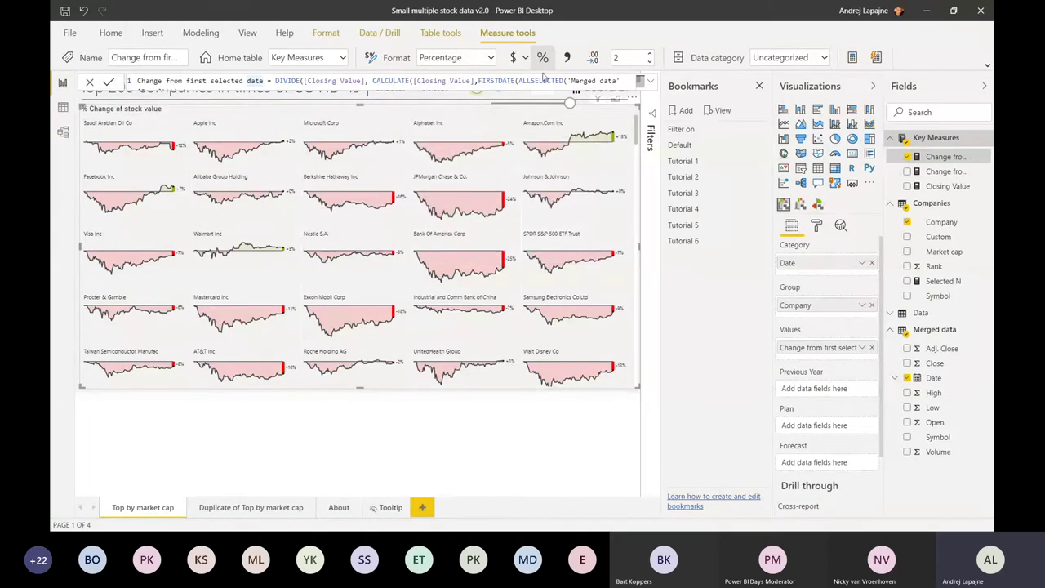
- Expand the measure's formula, highlight CALCULATE, FIRSTDATE and the Date reference, then show Model view
left_click(650, 82)
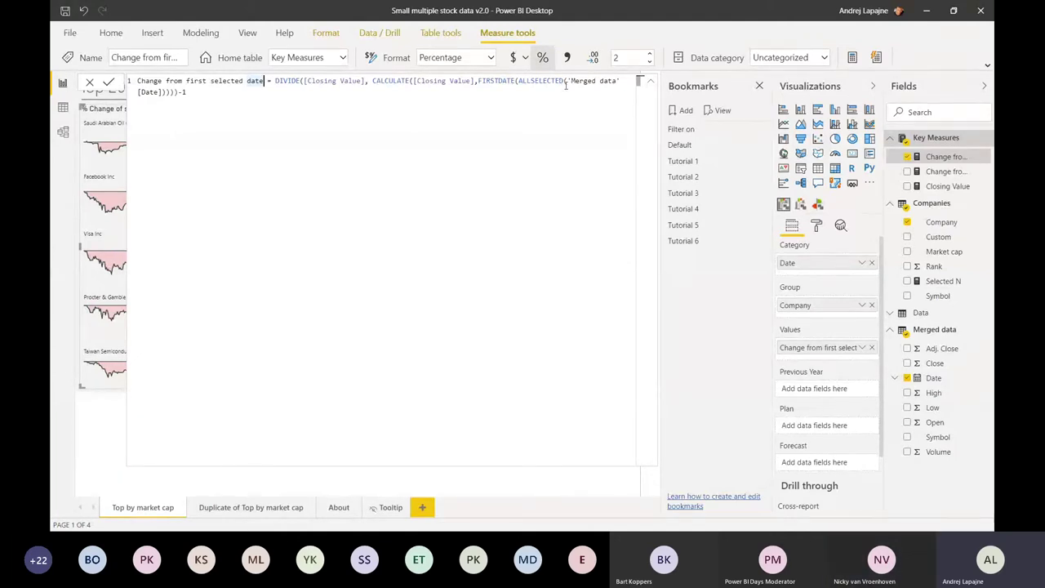
scroll(565, 85, "up", 3, "ctrl")
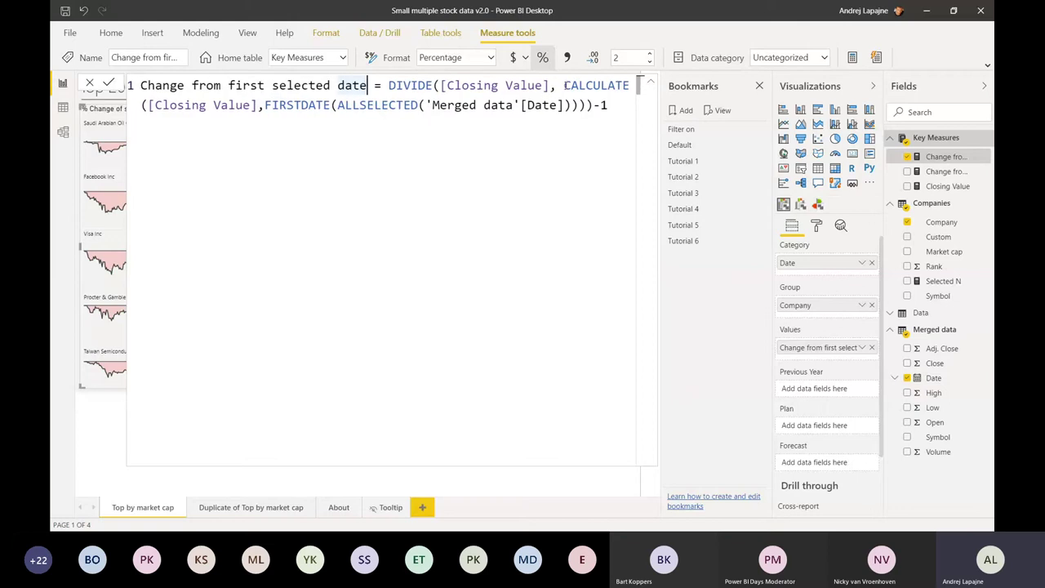
double_click(565, 85)
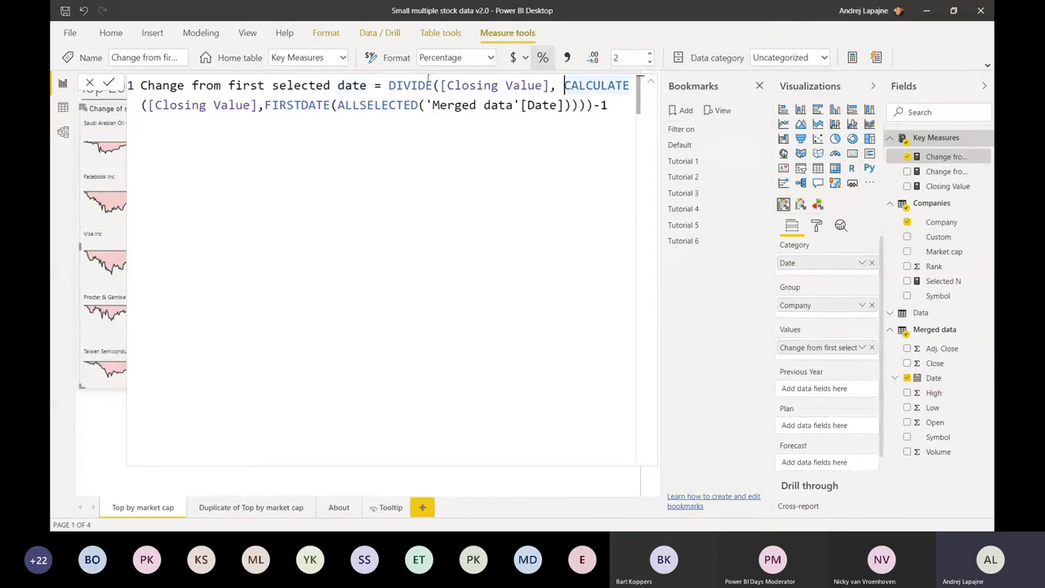
left_click(295, 105)
double_click(294, 105)
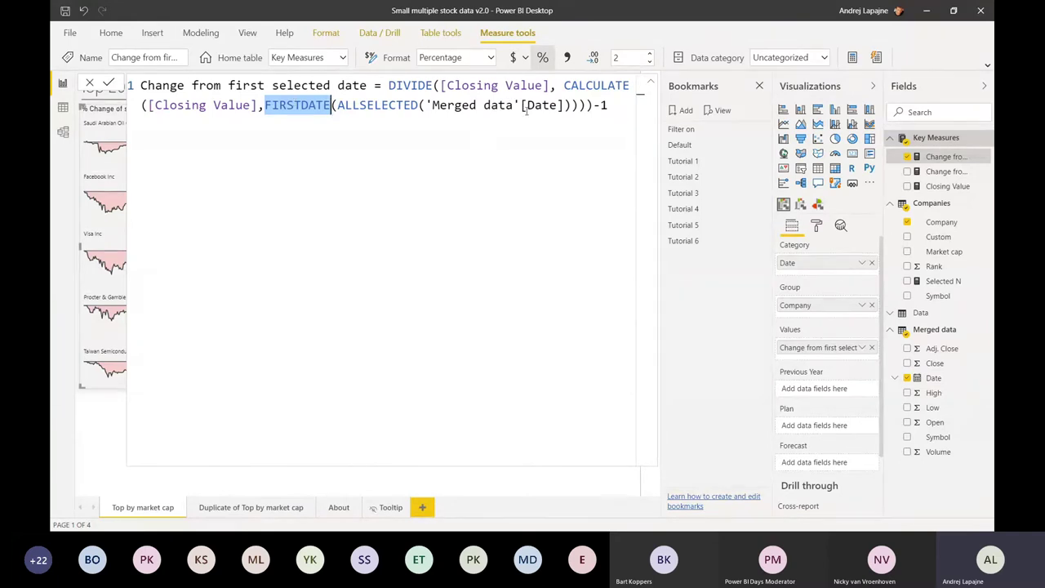
left_click_drag(513, 104, 571, 104)
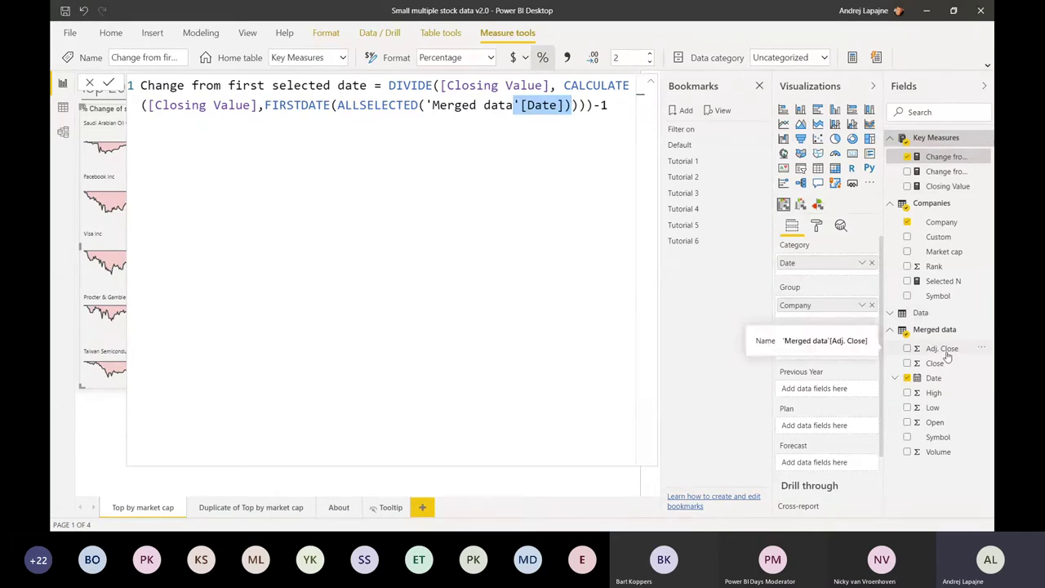
left_click(65, 132)
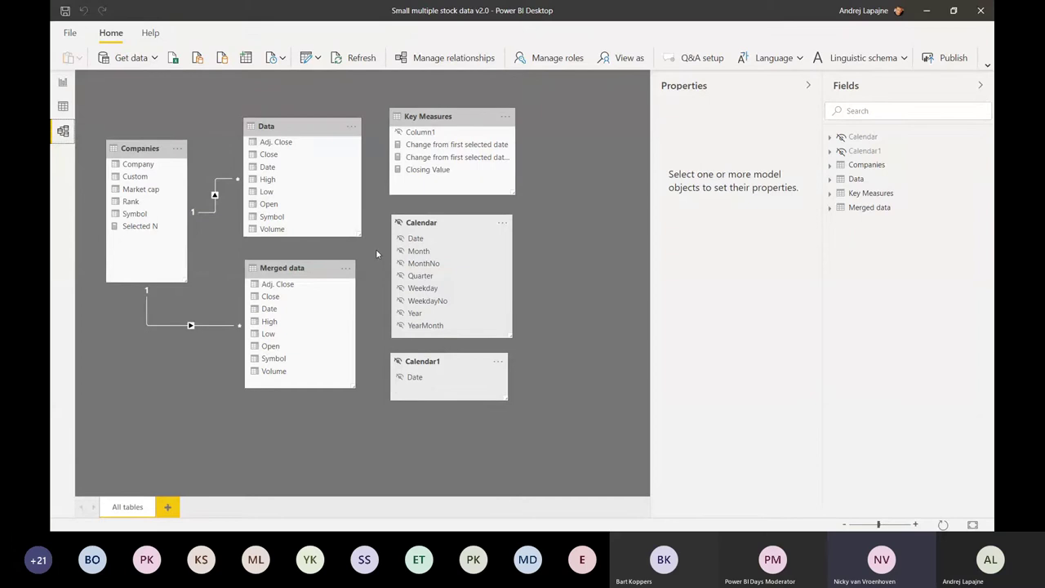
- Switch back to the Top 200 companies report page with the small-multiples stock charts
key("alt+Tab")
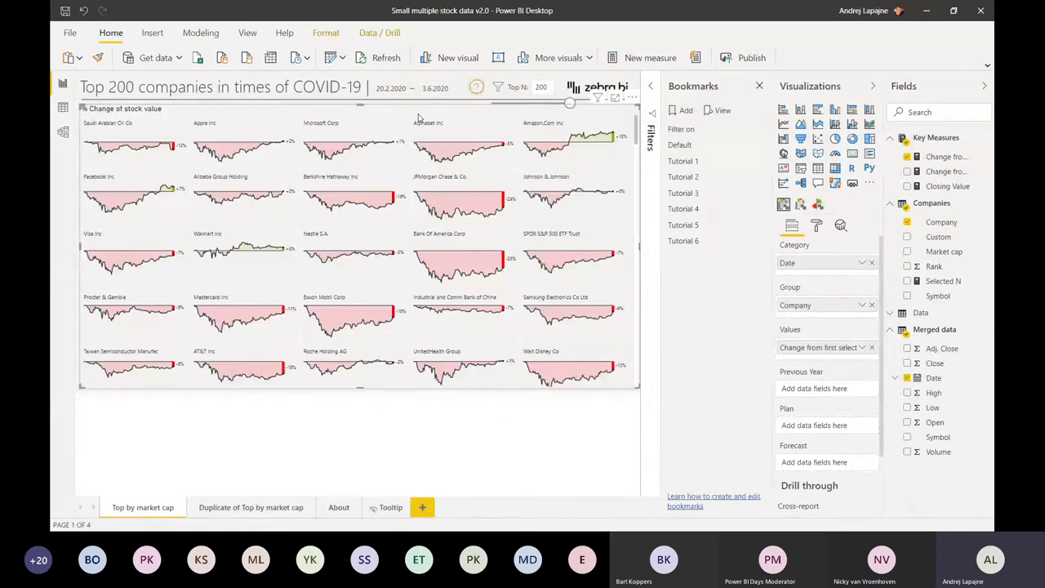
left_click(869, 183)
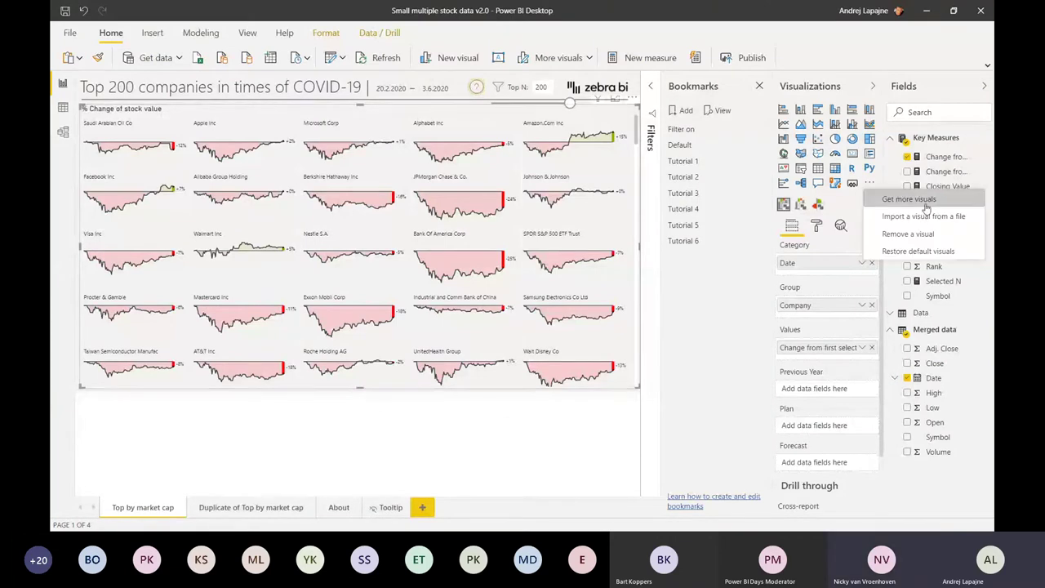
left_click(890, 202)
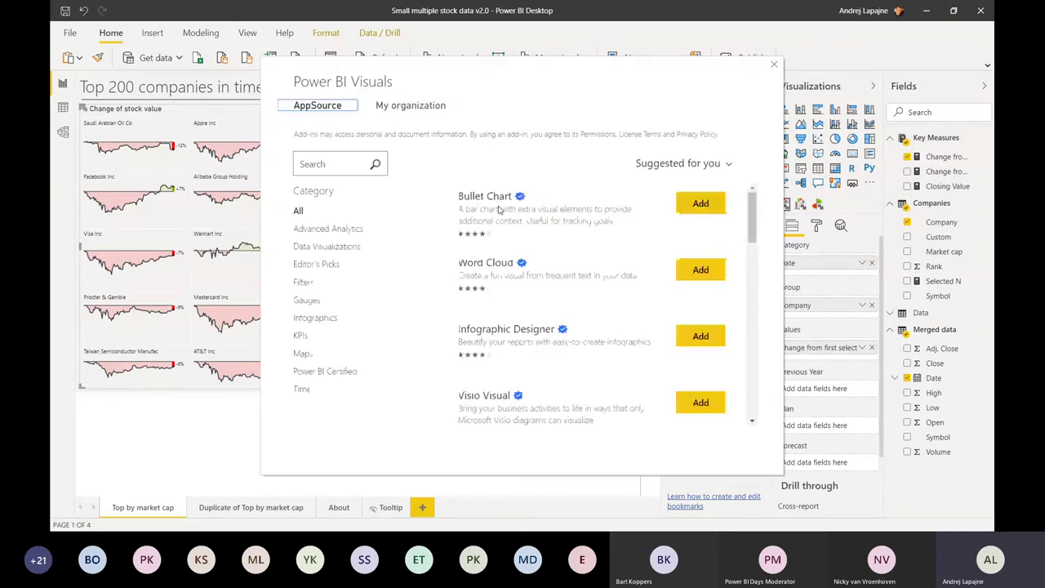
left_click(327, 165)
type("zebra bi")
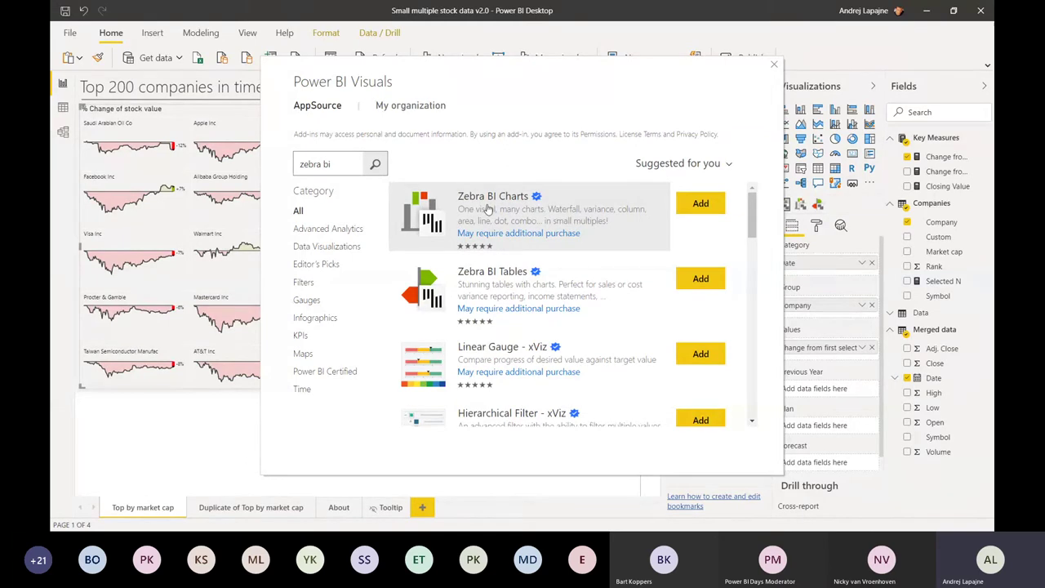
left_click(487, 209)
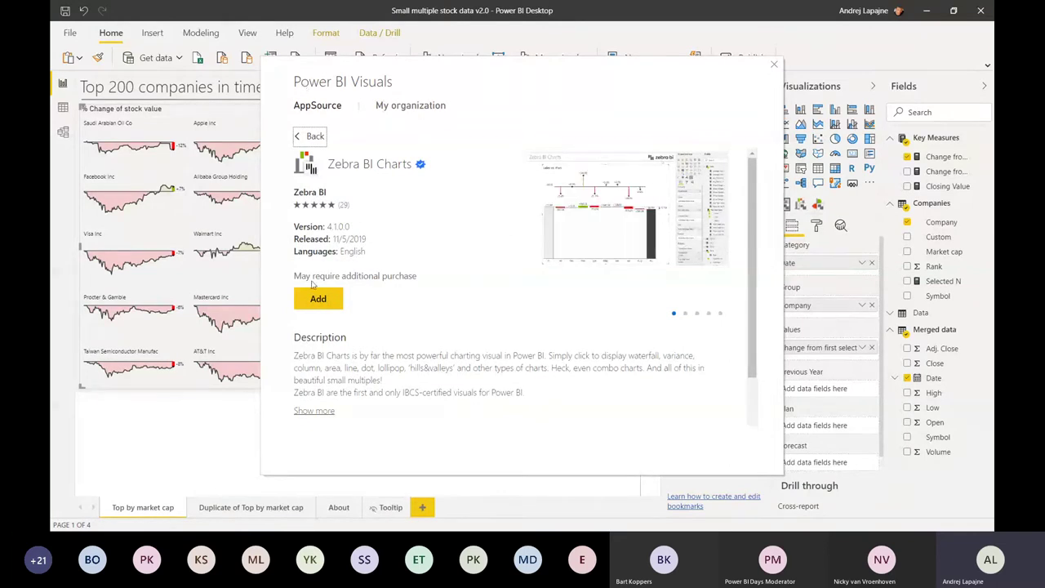
left_click(313, 136)
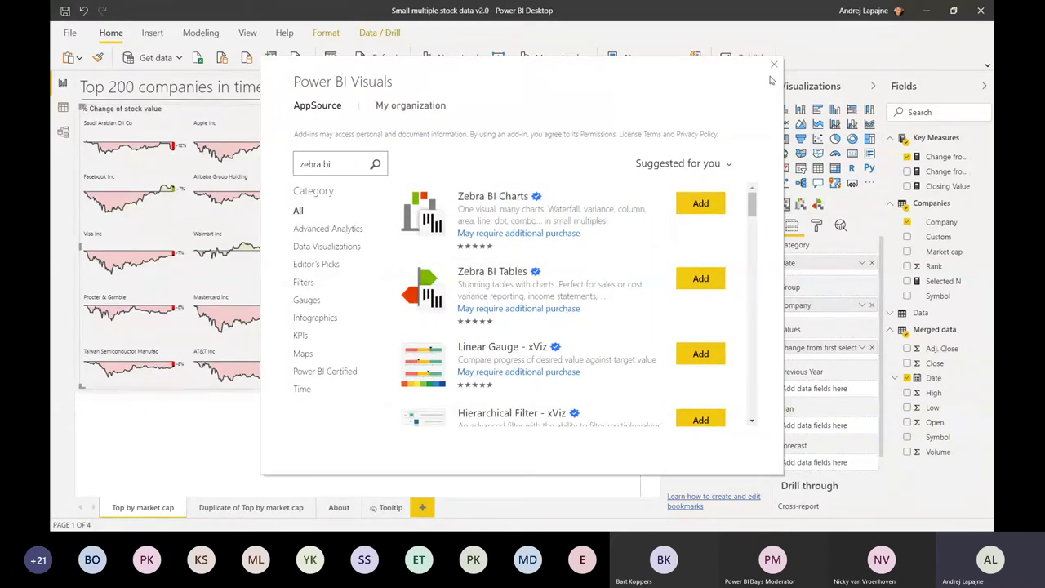
left_click(773, 65)
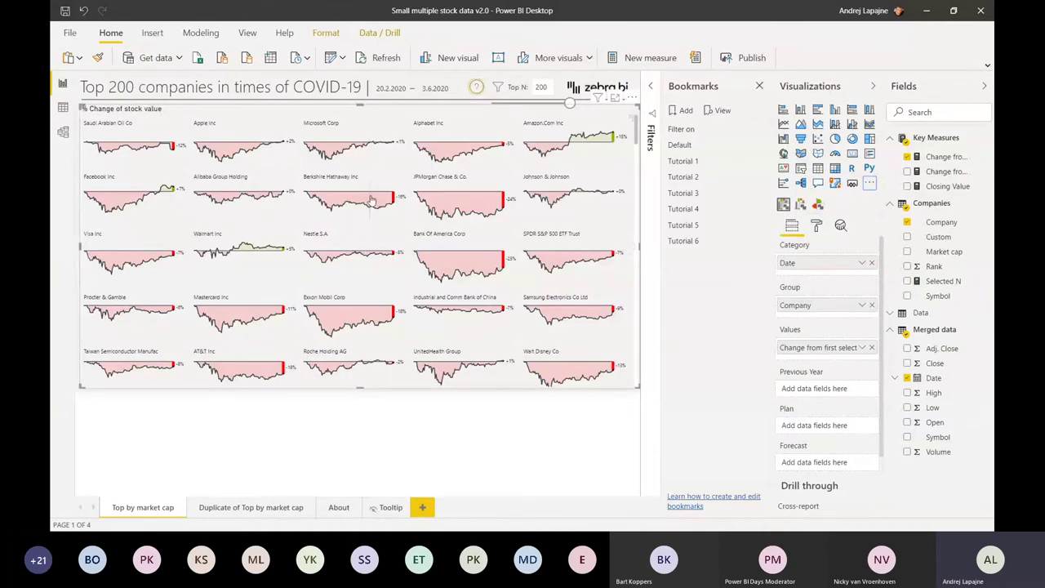
- Browse the chart grid, then show the small-multiples visual's Format settings in Visualizations
scroll(371, 200, "down", 1)
mouse_move(209, 191)
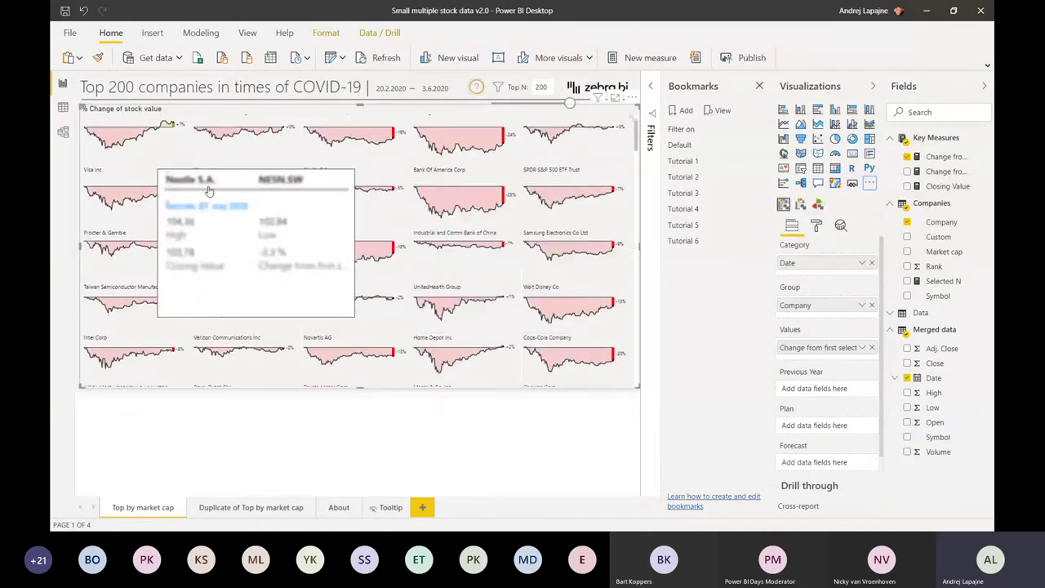
scroll(571, 164, "down", 1)
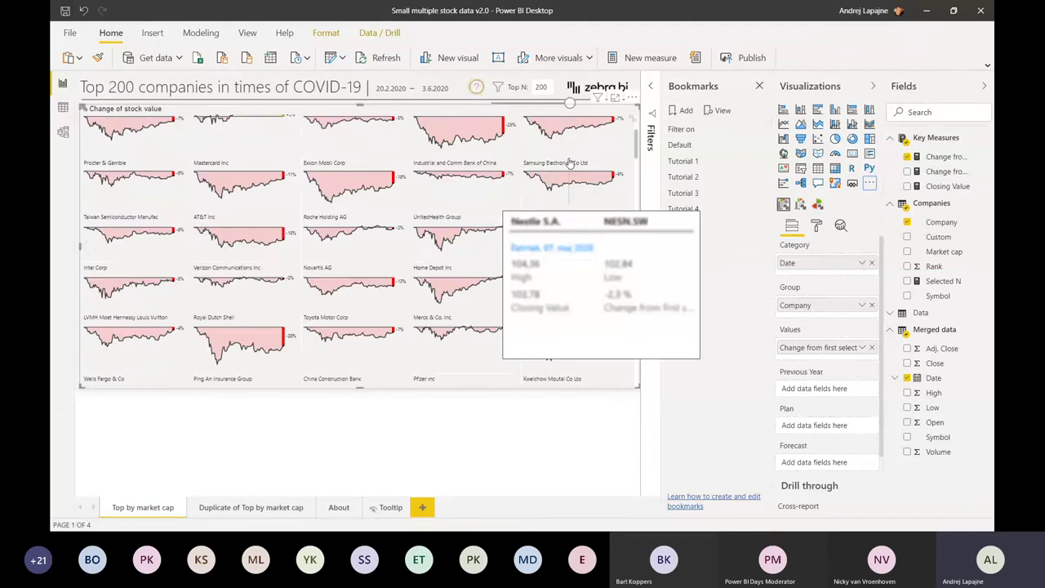
scroll(572, 161, "up", 3)
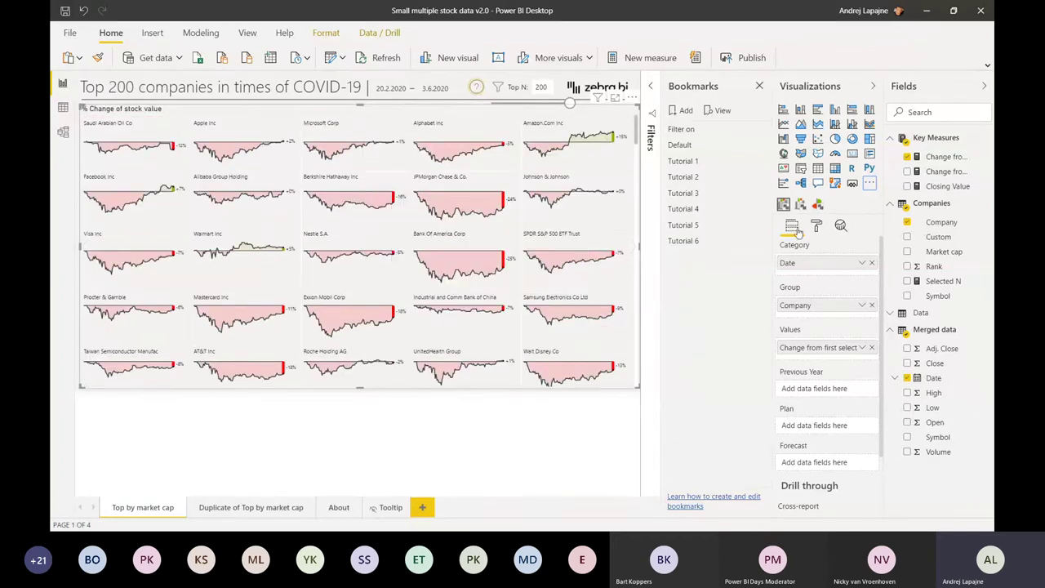
left_click(821, 231)
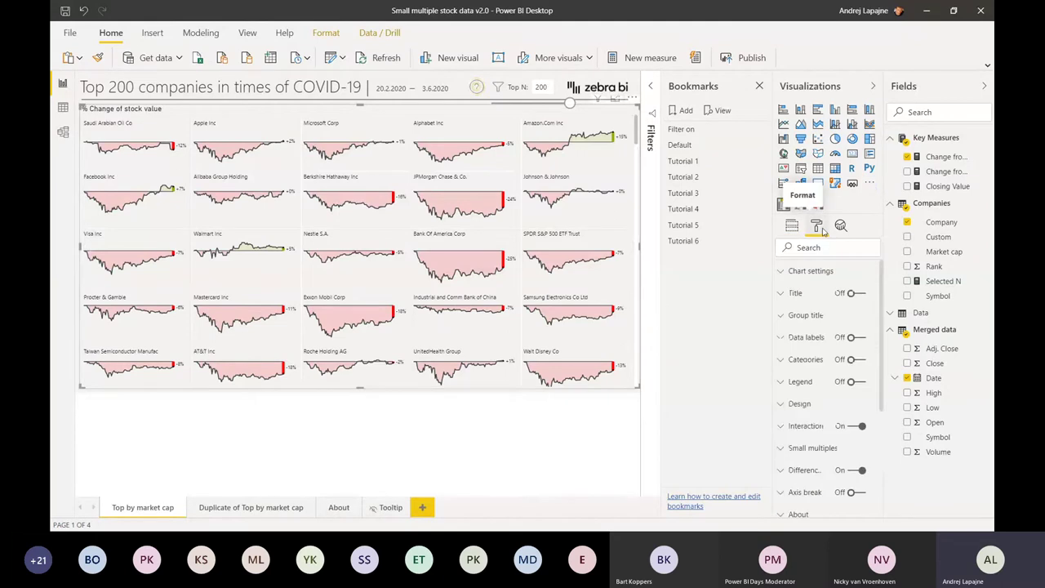
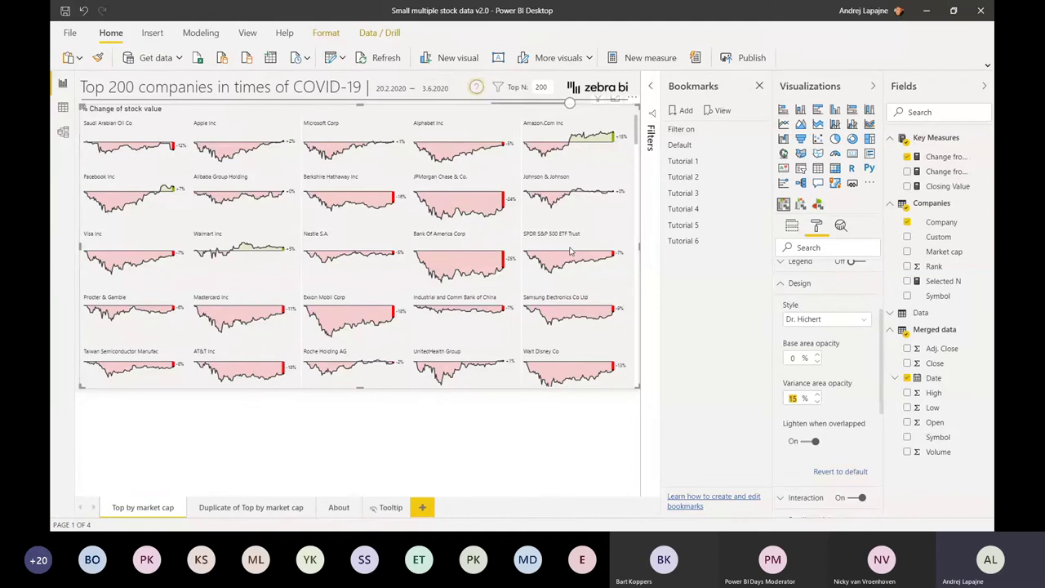
- Change the Differences arrow style from One dot to Closed arrow
mouse_move(582, 167)
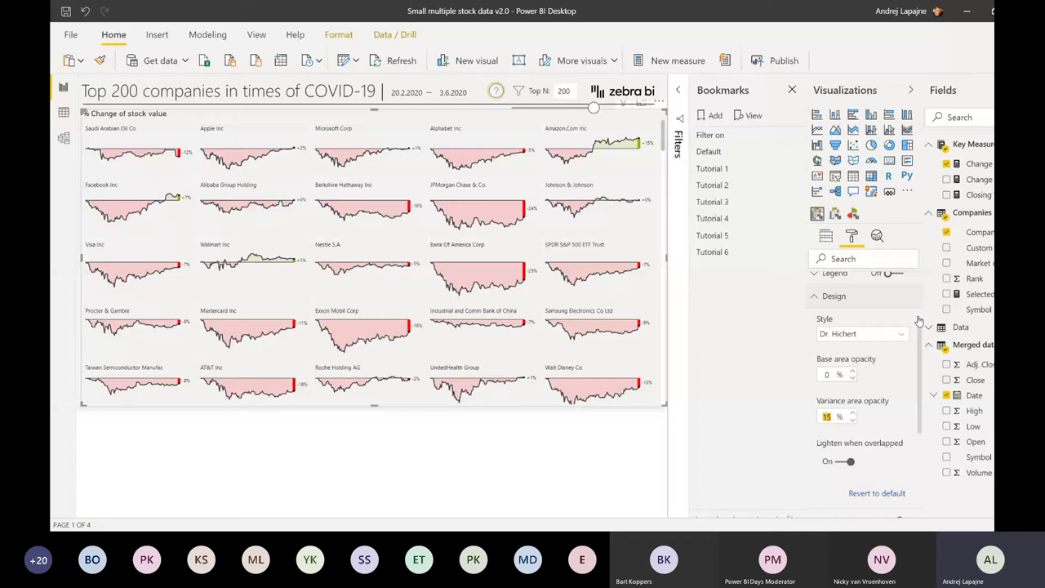
scroll(881, 305, "down", 1)
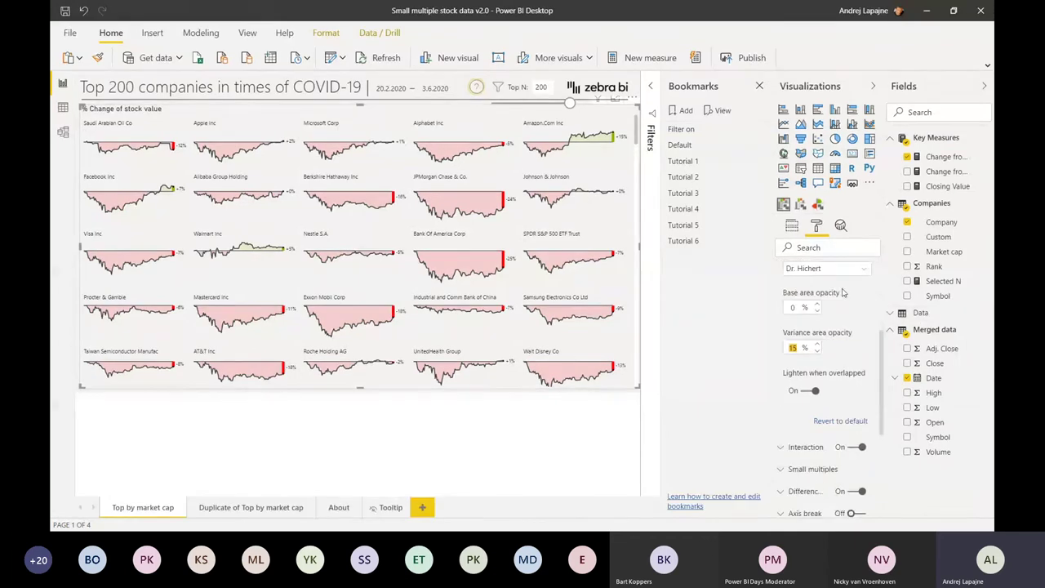
scroll(844, 292, "down", 1)
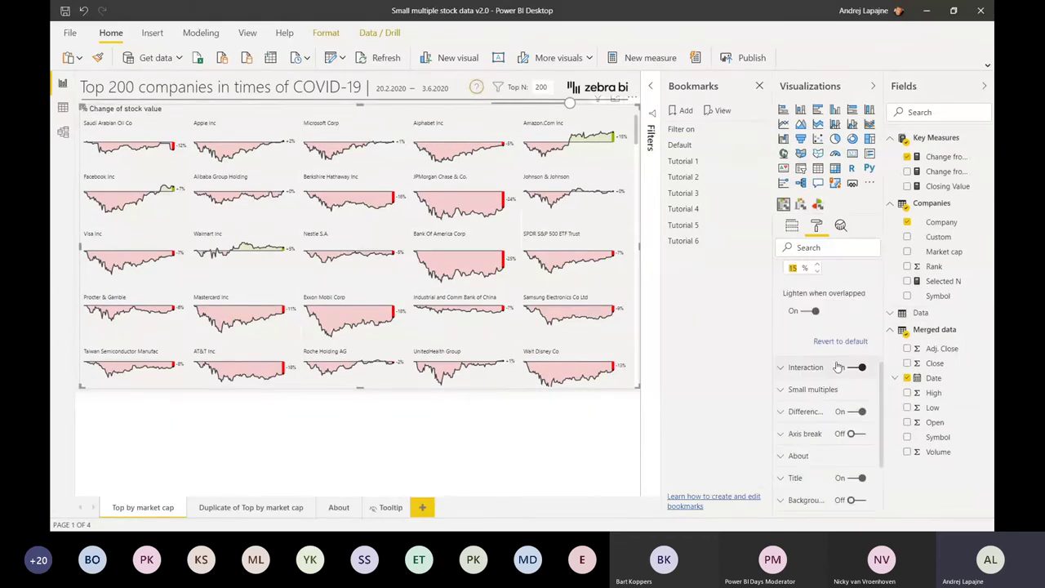
left_click(804, 412)
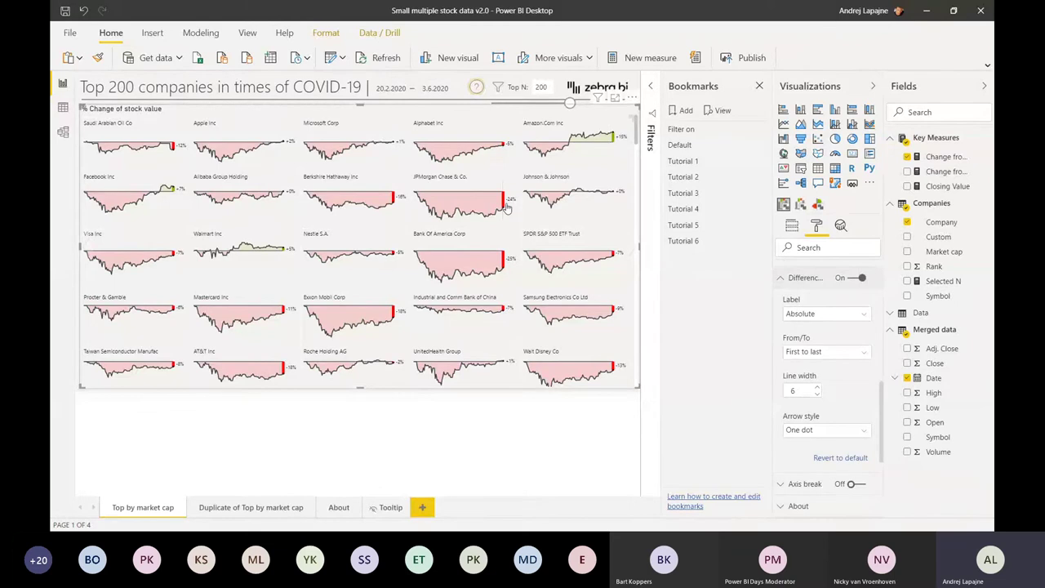
left_click(814, 430)
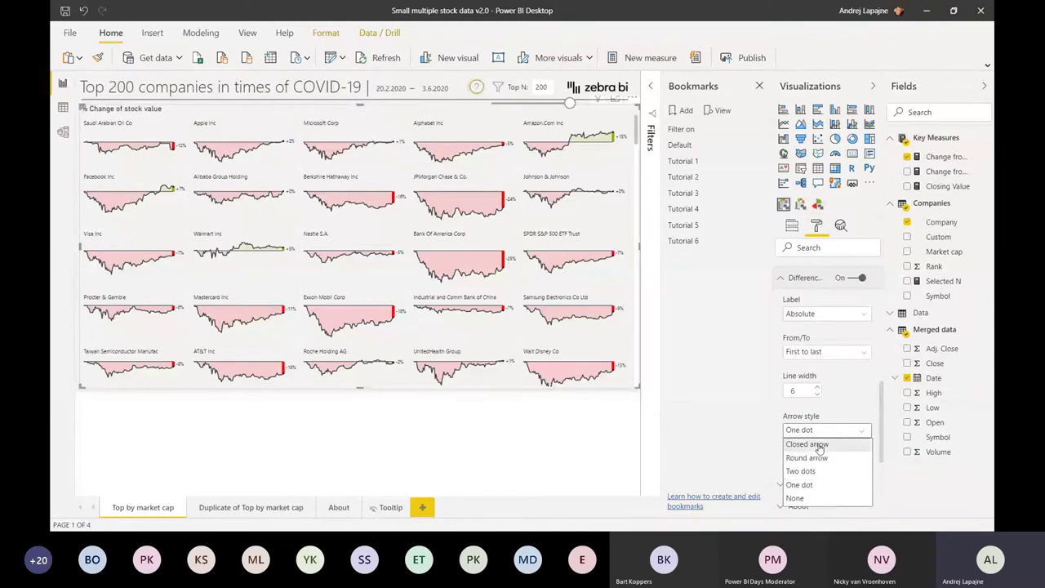
left_click(820, 445)
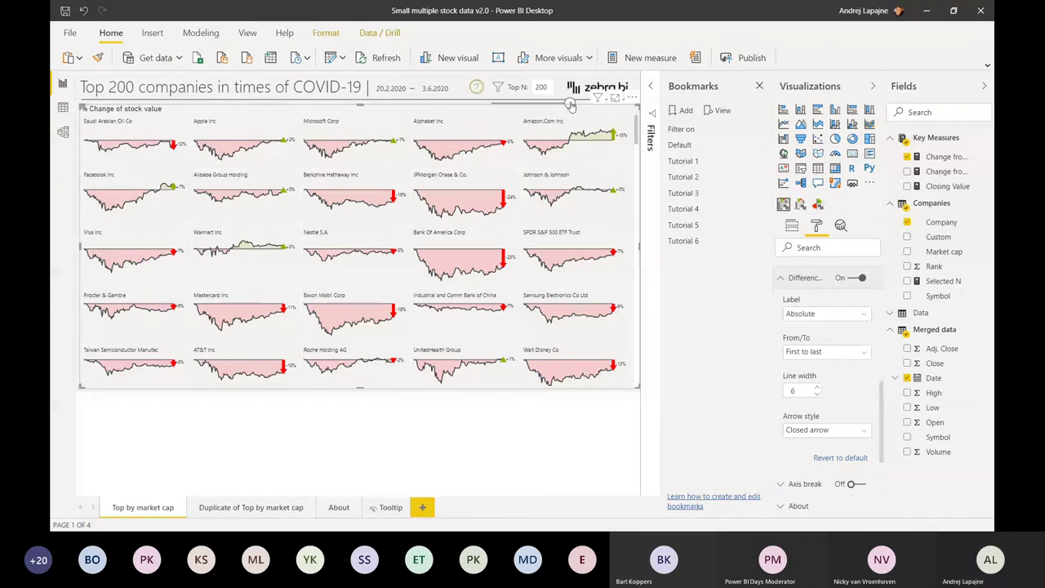
- Lower the Top N slider to 12 companies and select the small-multiples visual
left_click_drag(569, 101, 495, 104)
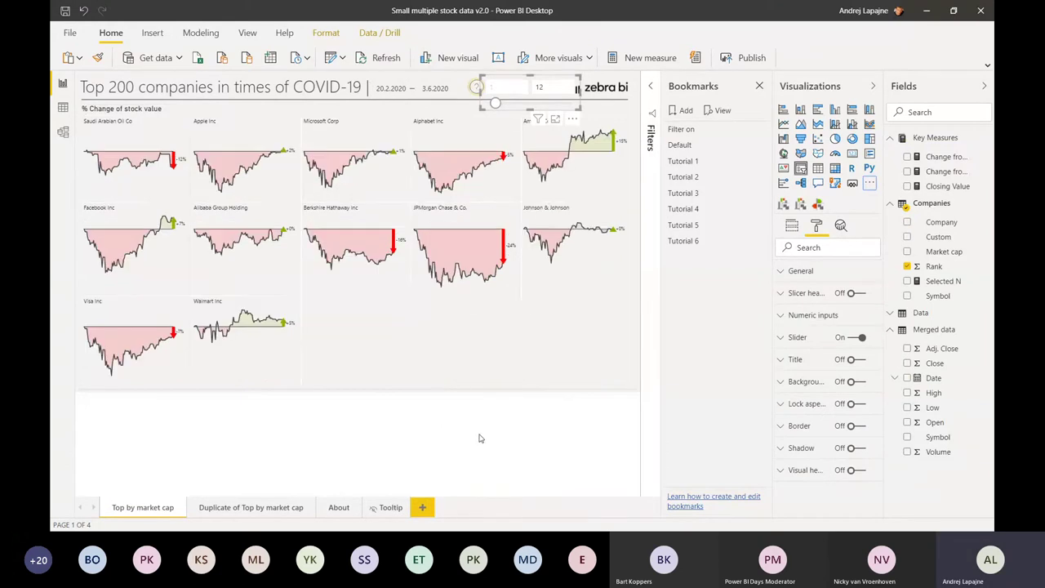
left_click(457, 351)
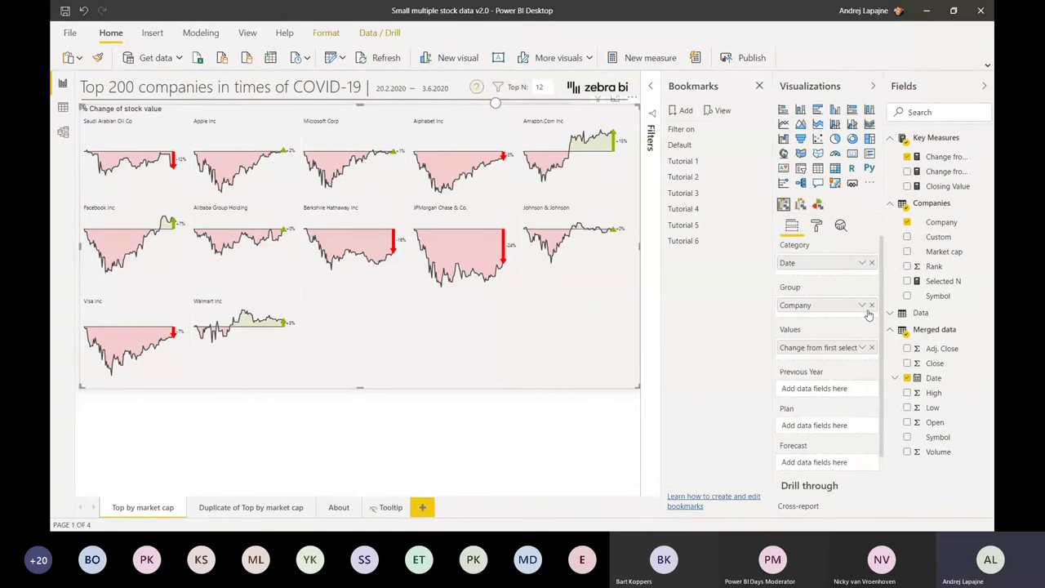
- Remove Company, Date and the change measure from the chart's field wells
left_click(871, 306)
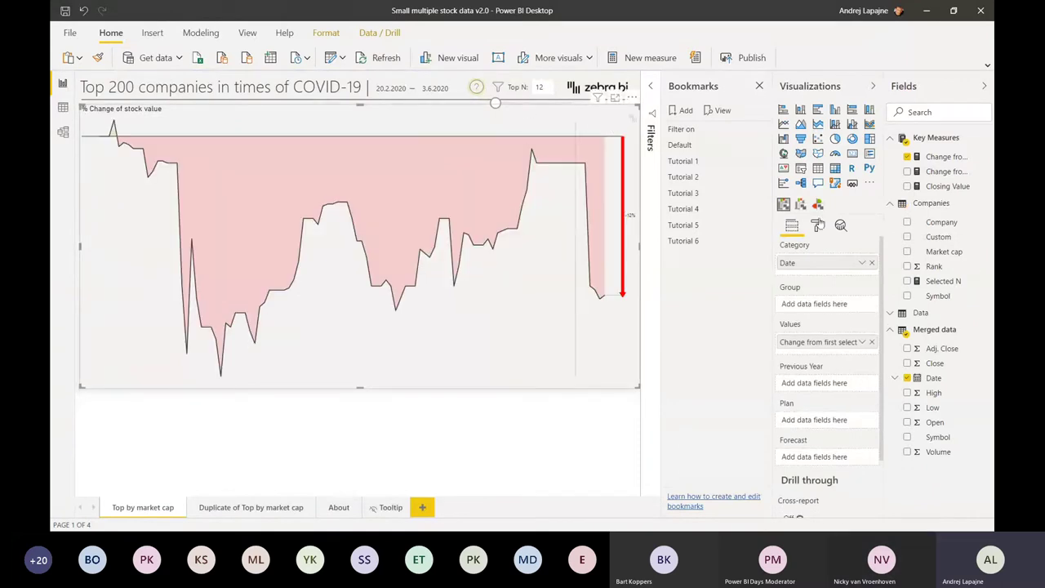
left_click(872, 262)
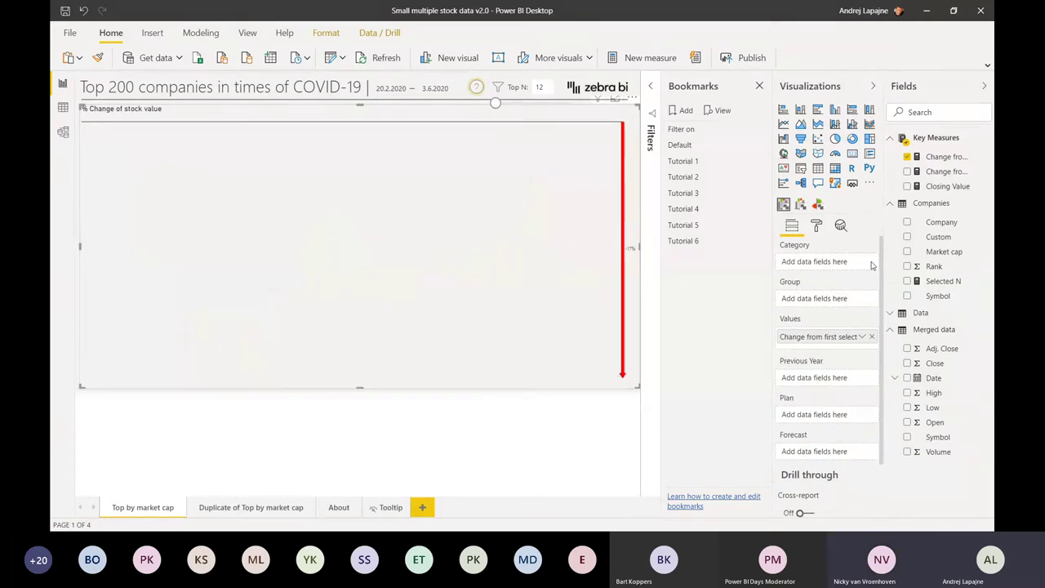
left_click(872, 337)
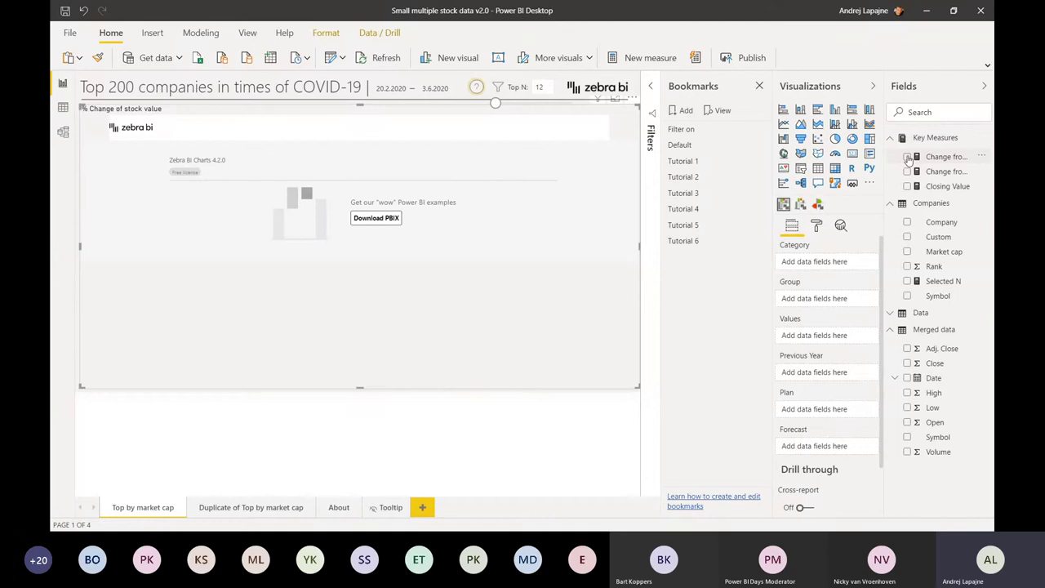
- Re-add the change measure as values, plain Date as category, and Company as Group
left_click(907, 157)
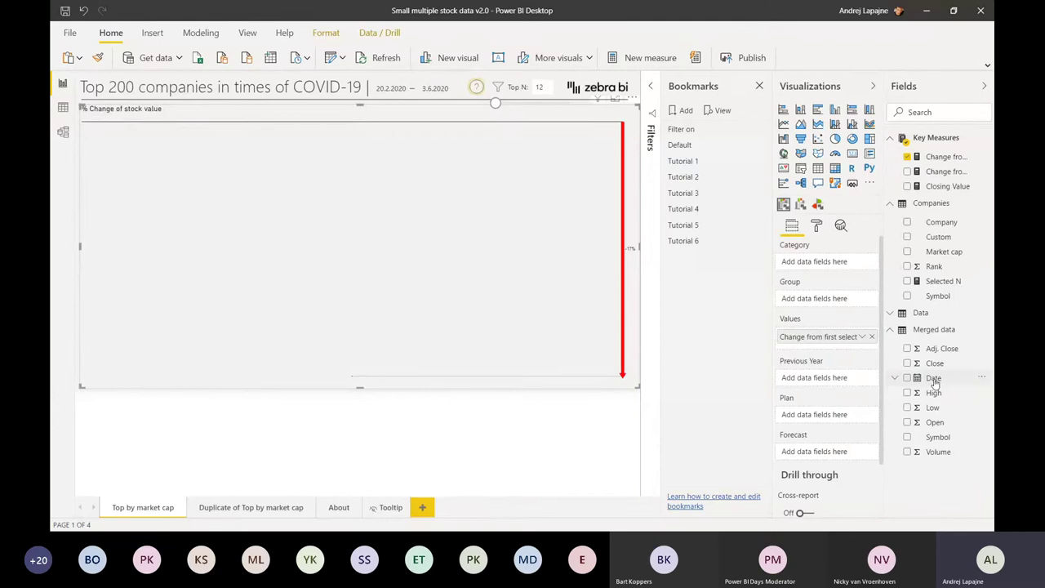
left_click(907, 378)
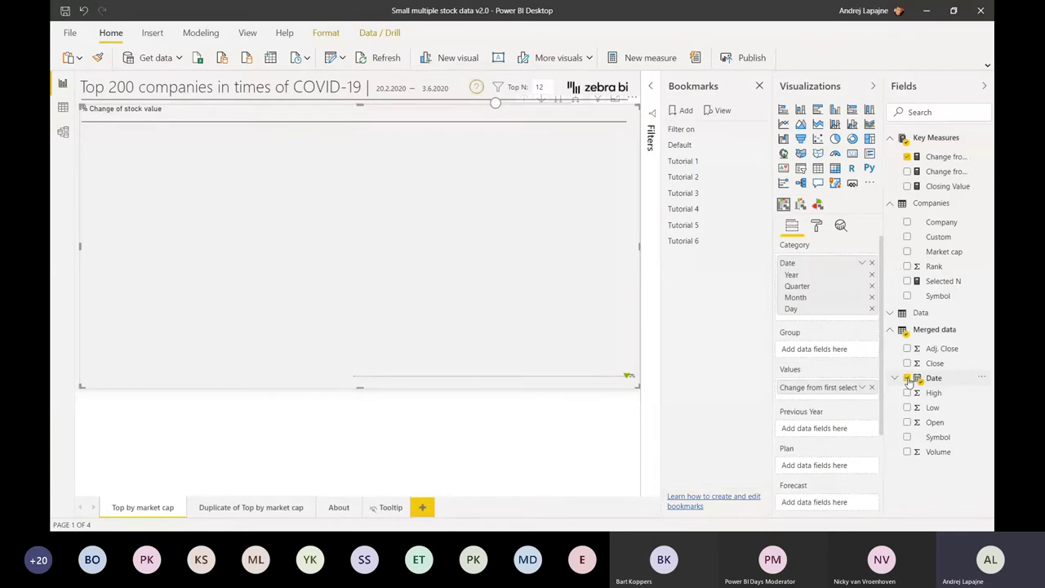
left_click(863, 264)
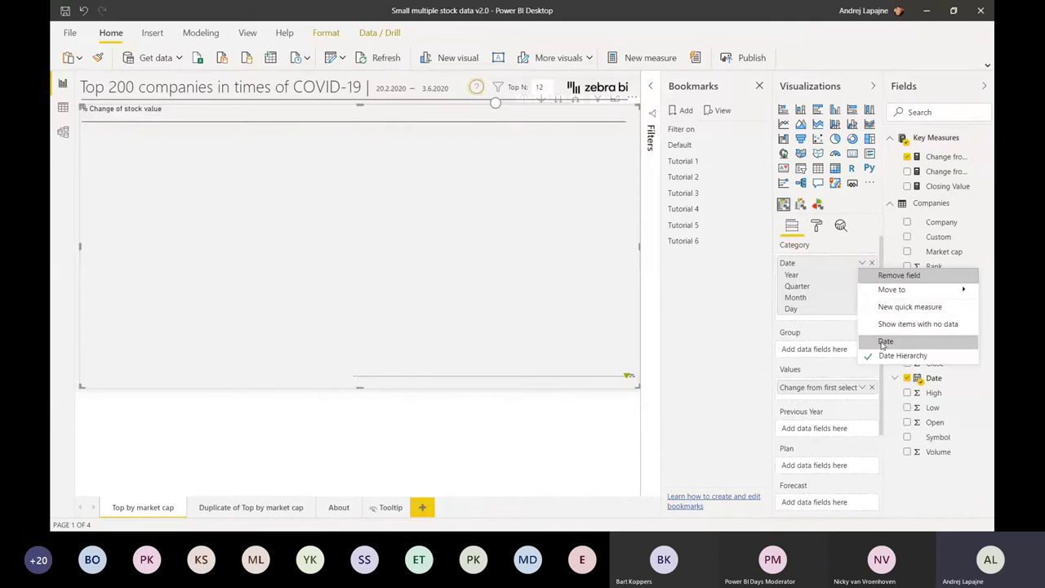
left_click(886, 342)
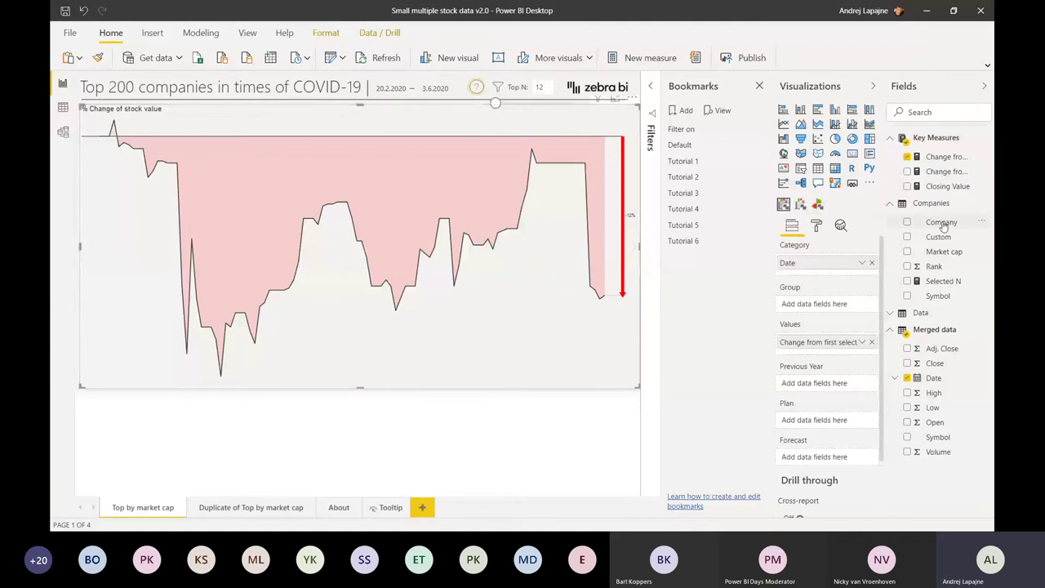
left_click_drag(943, 226, 826, 304)
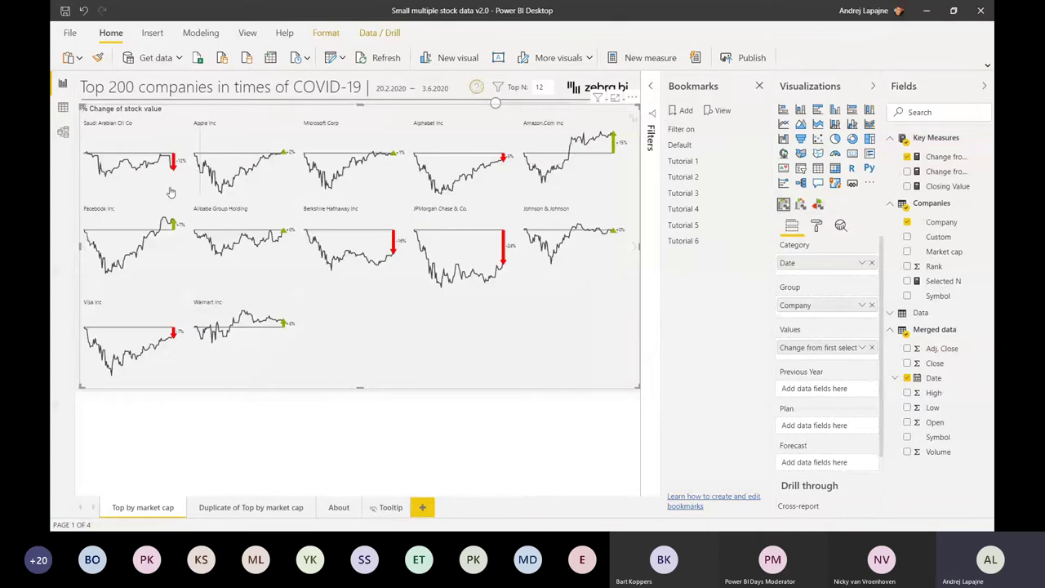
- Try the Custom Design style, restore Dr. Hichert, and narrow the visual toward two columns
left_click(817, 228)
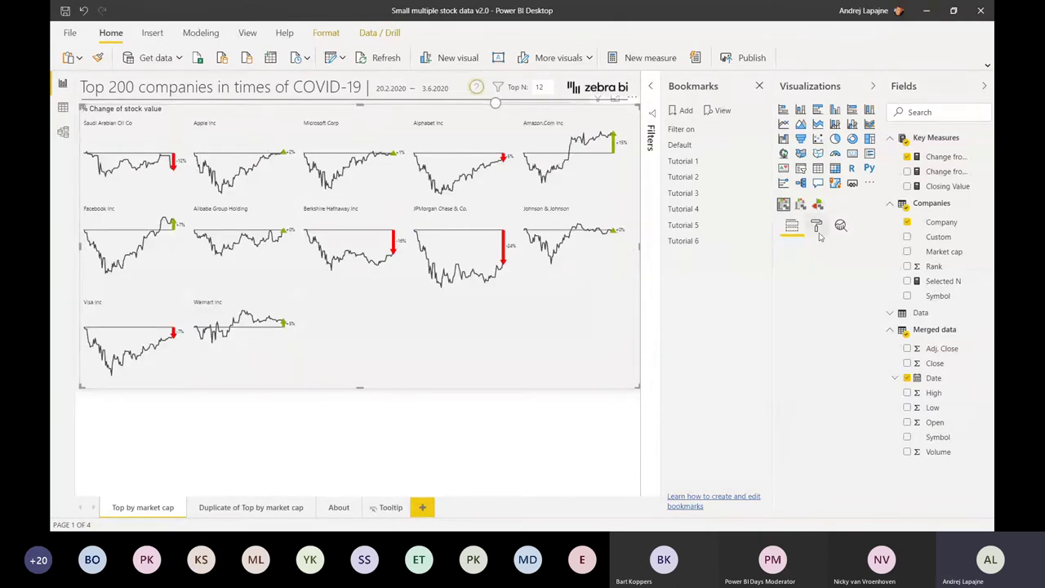
left_click(801, 404)
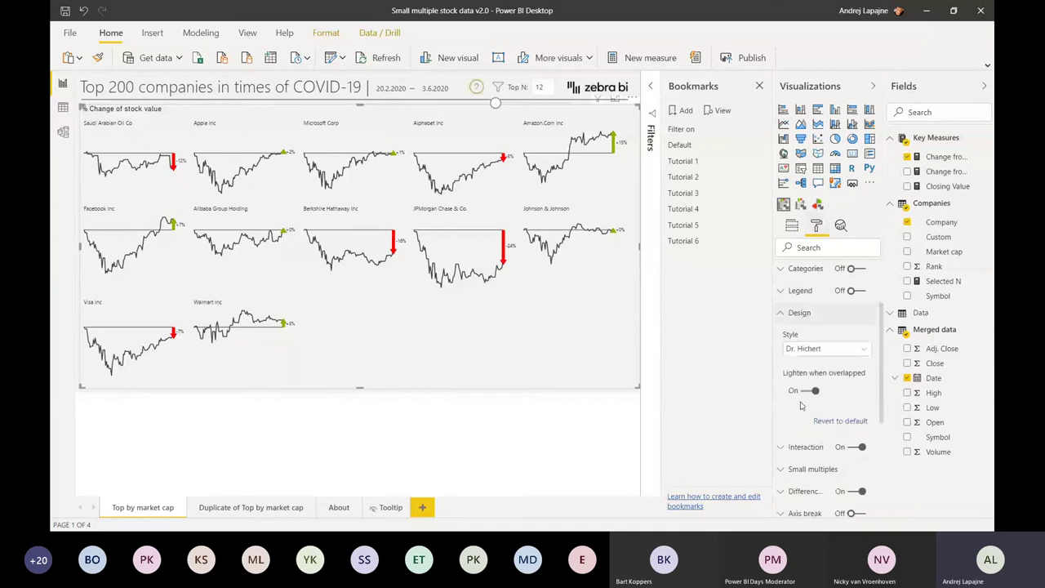
scroll(801, 404, "down", 1)
left_click(815, 291)
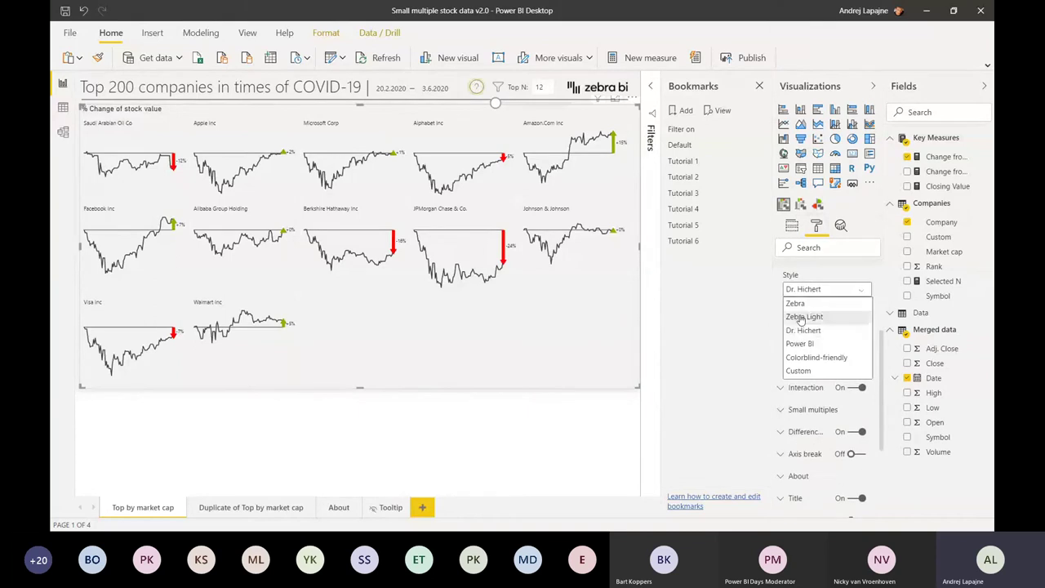
left_click(799, 370)
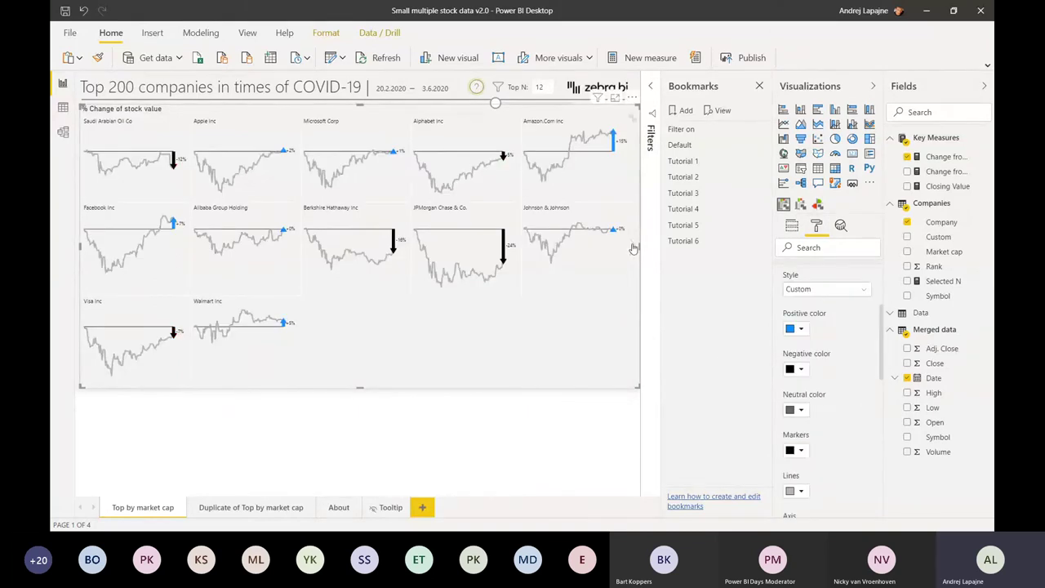
left_click(815, 291)
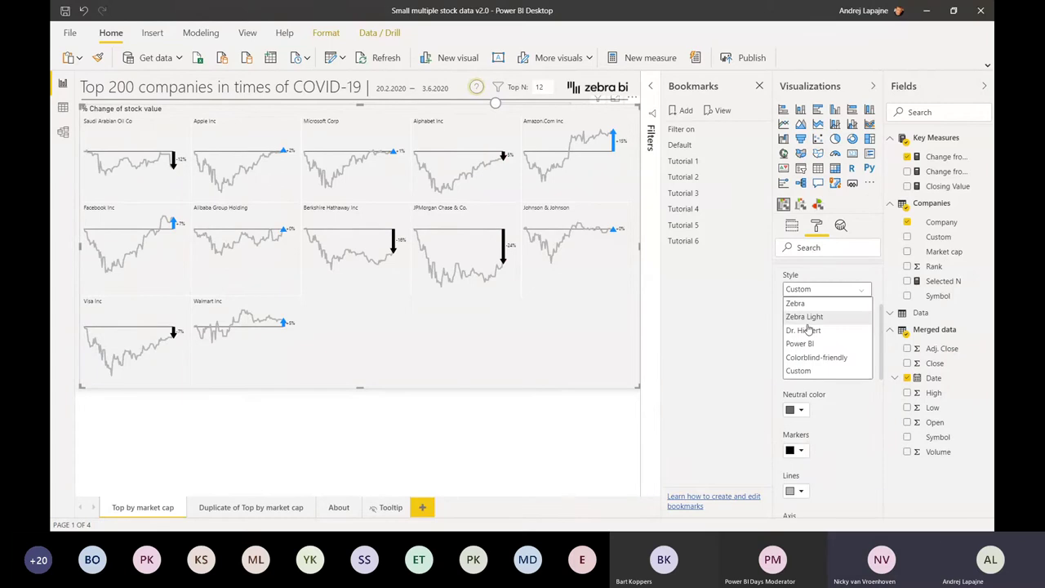
left_click(806, 331)
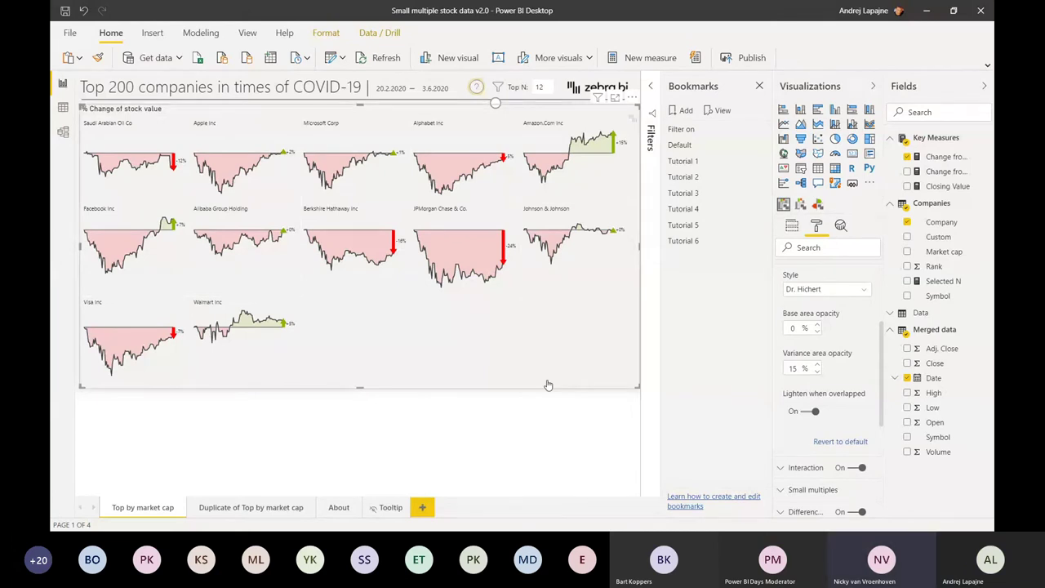
left_click_drag(548, 385, 480, 382)
left_click_drag(480, 382, 345, 392)
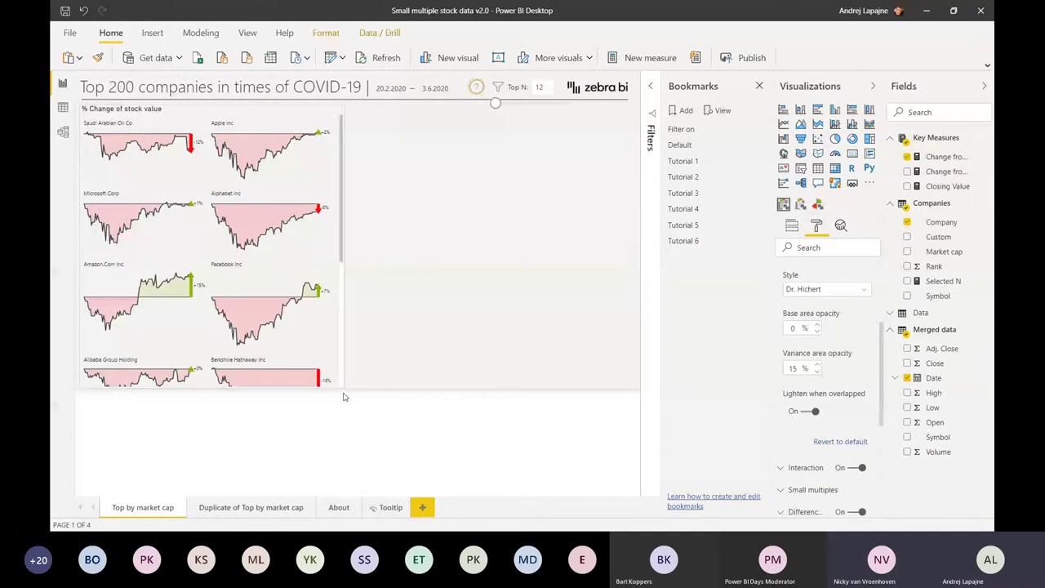
- Finish narrowing the visual, then switch to the Zebra BI - Dashboard Tips&Tricks window
left_click(390, 297)
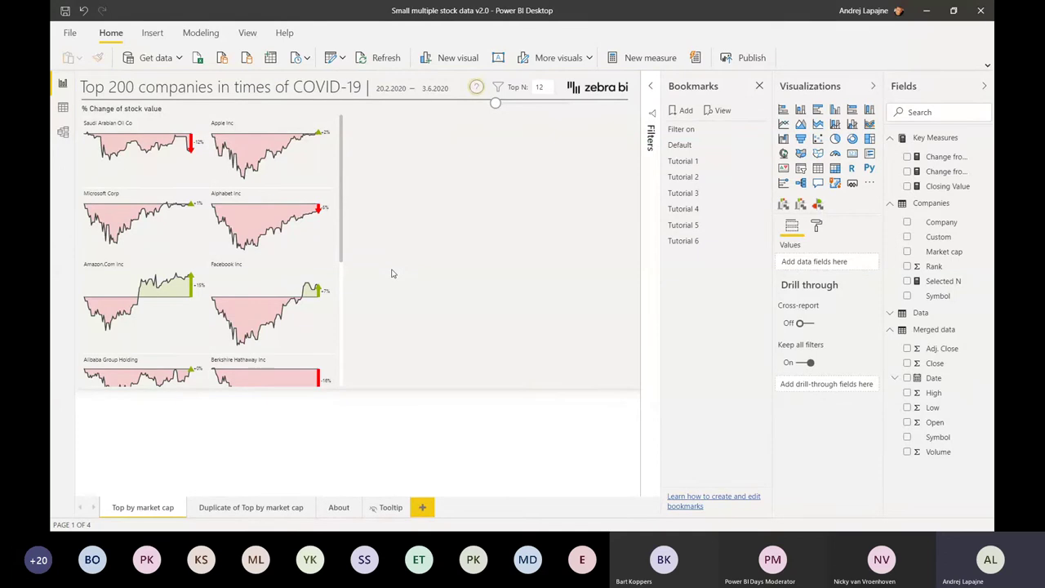
key("alt+Tab")
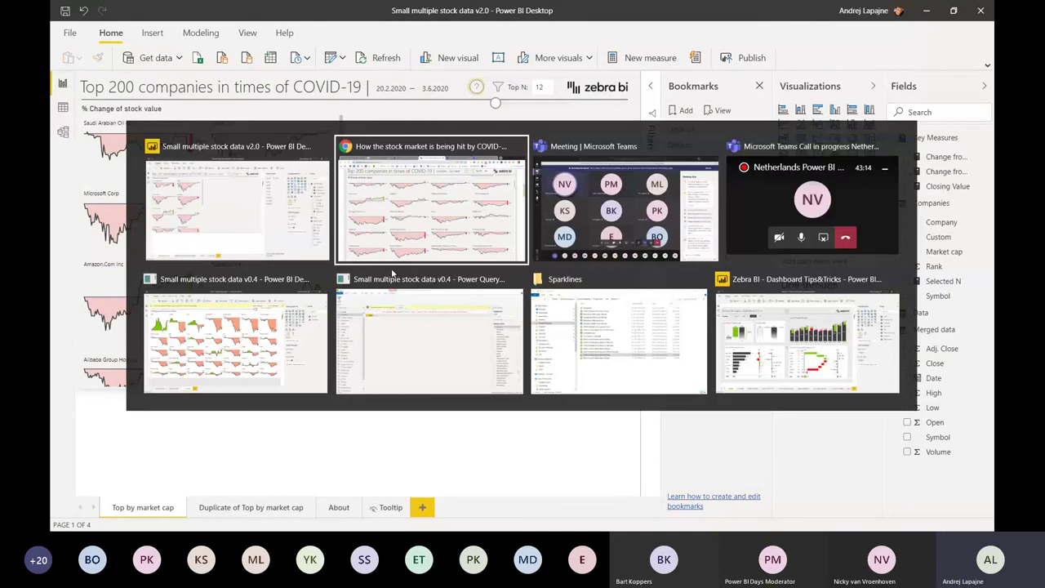
key("alt+Tab")
key("alt+Tab")
key("alt+Tab")
key("alt+Tab")
key("alt+Tab")
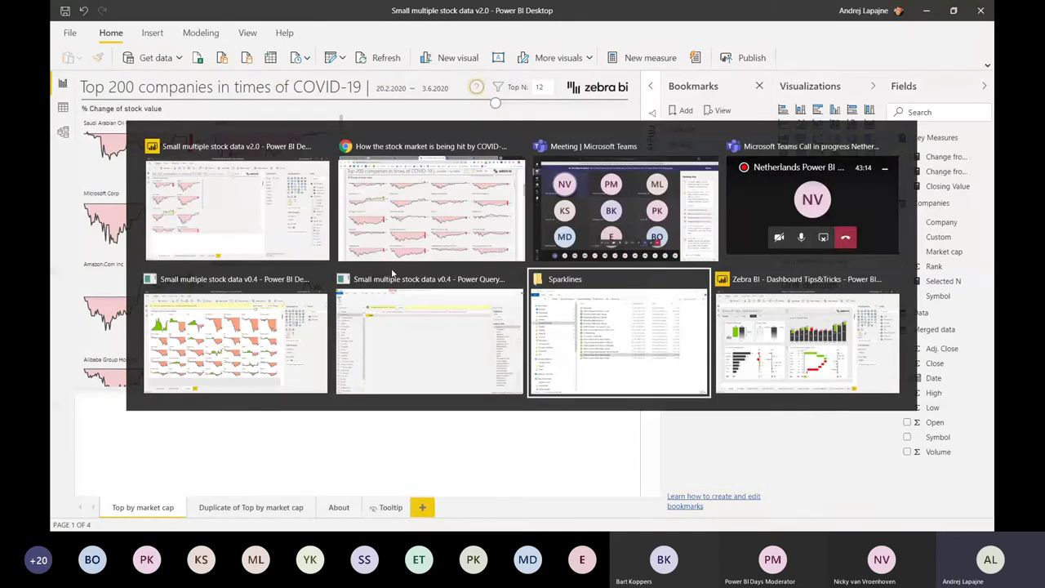
key("alt+Tab")
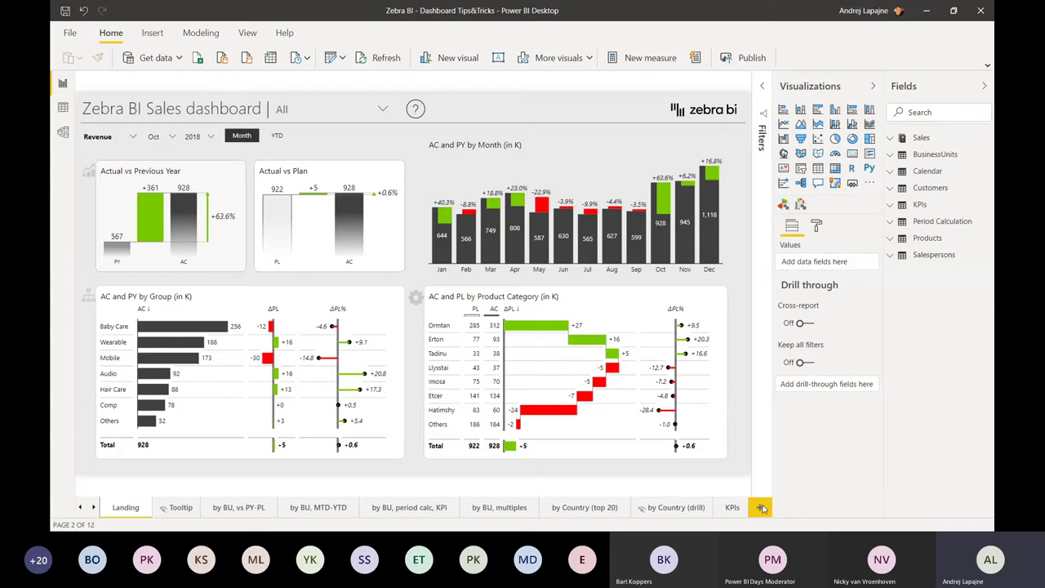
- On a new page, add a Zebra BI chart of Sales AC by Calendar Month and enlarge it
left_click(761, 508)
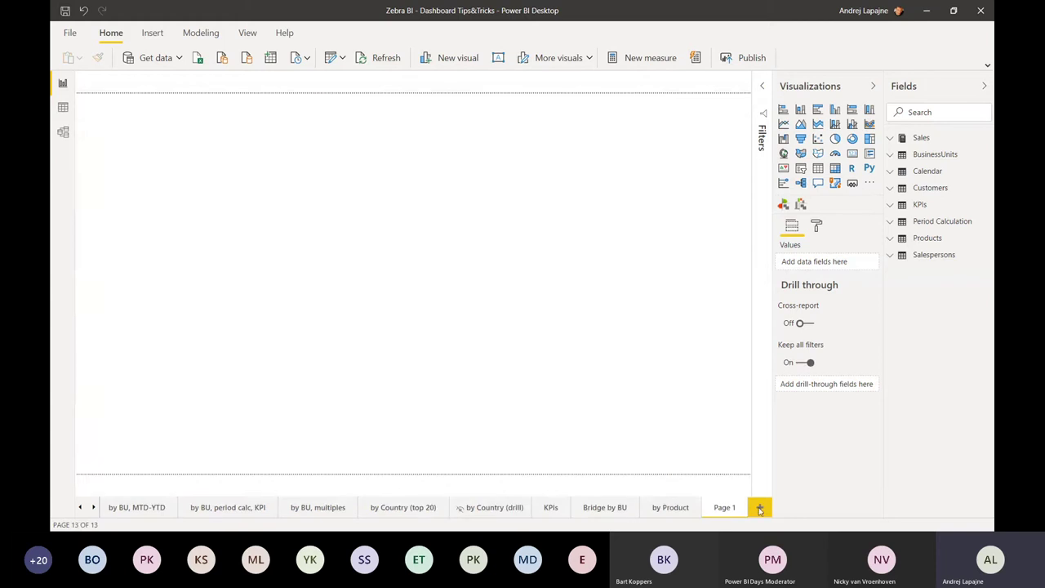
left_click(892, 141)
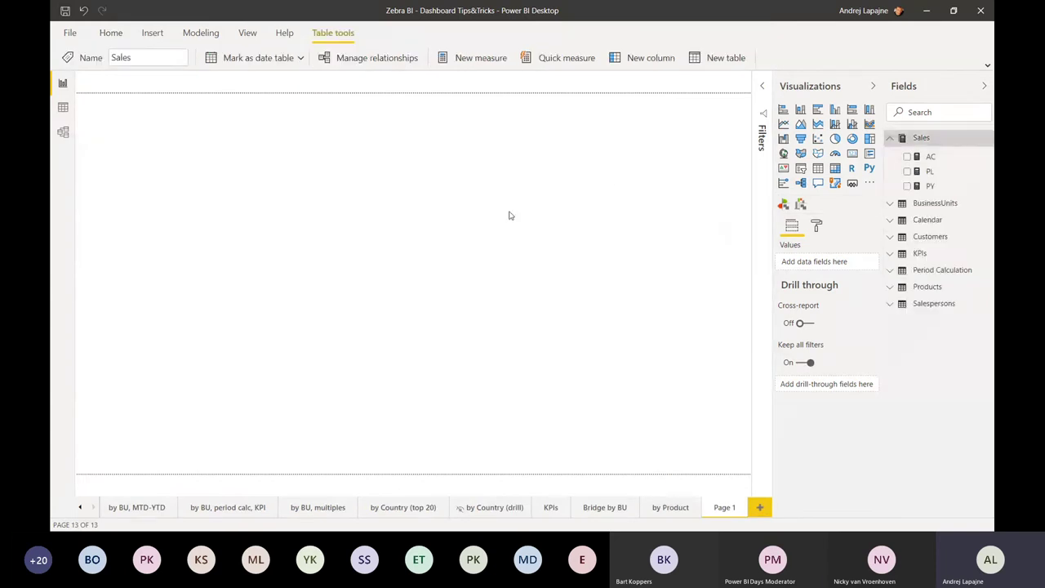
left_click(800, 205)
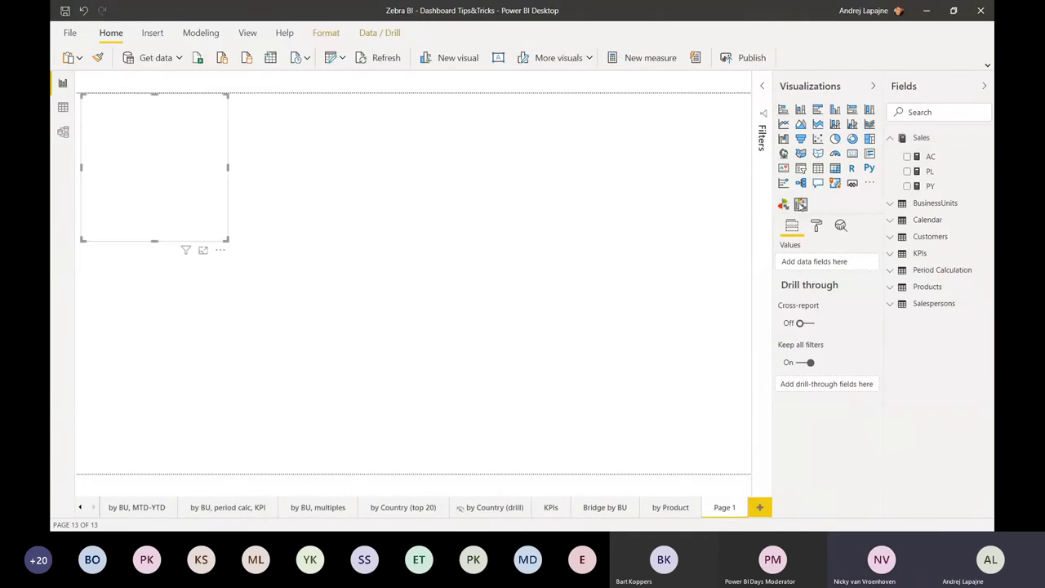
left_click(908, 157)
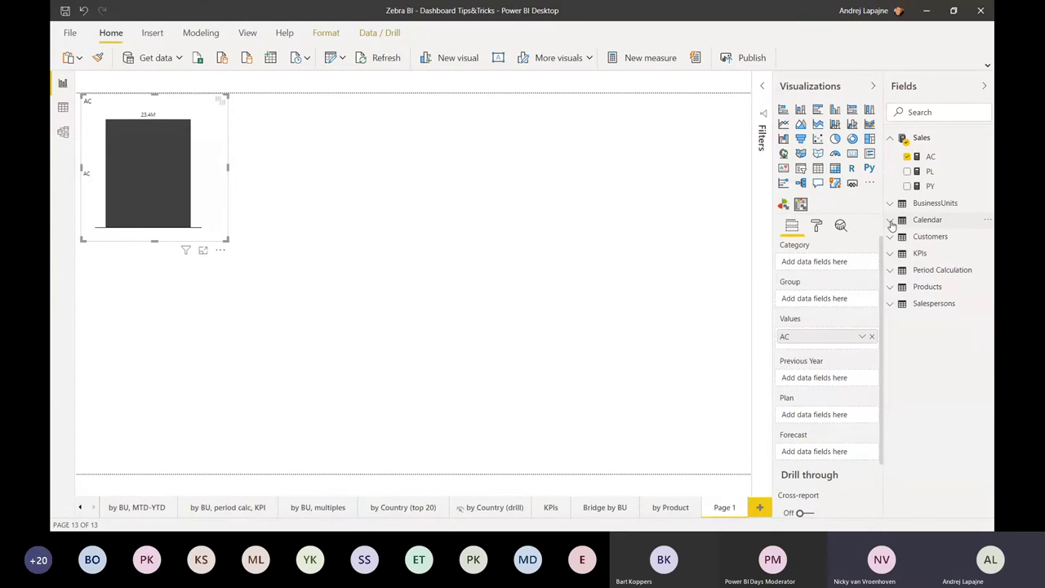
left_click(892, 222)
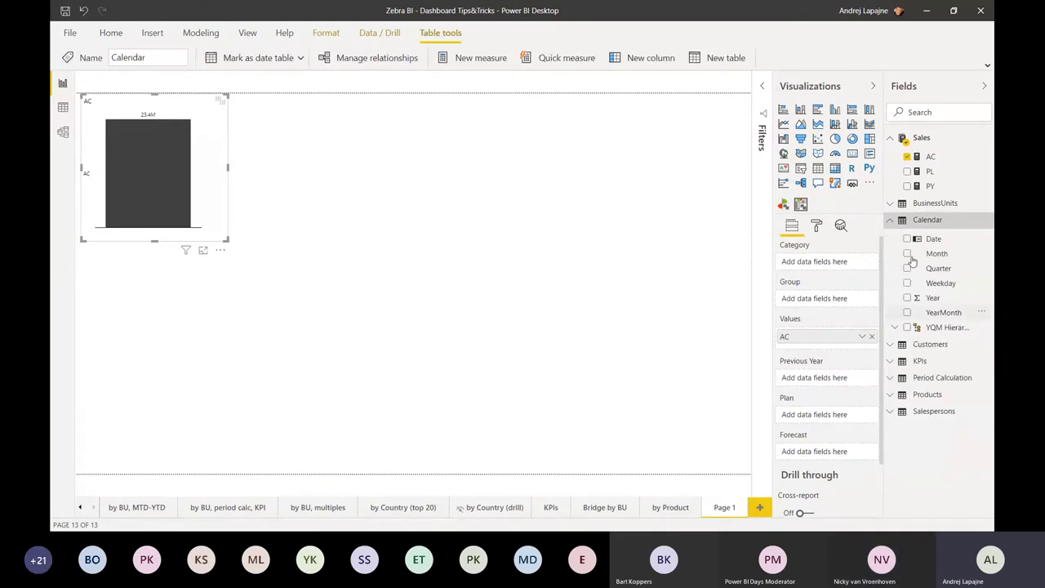
left_click(907, 254)
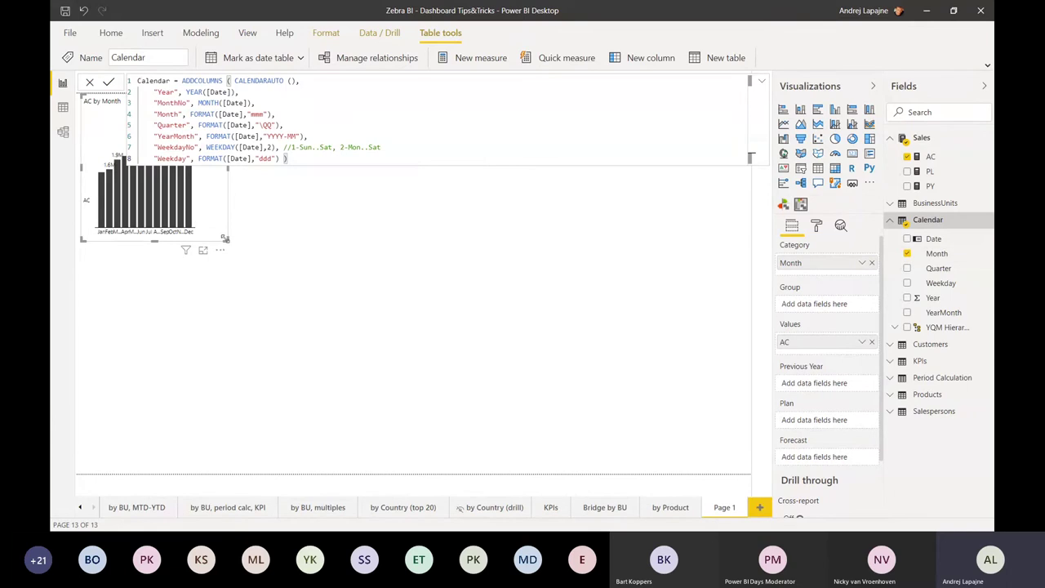
left_click_drag(227, 240, 448, 281)
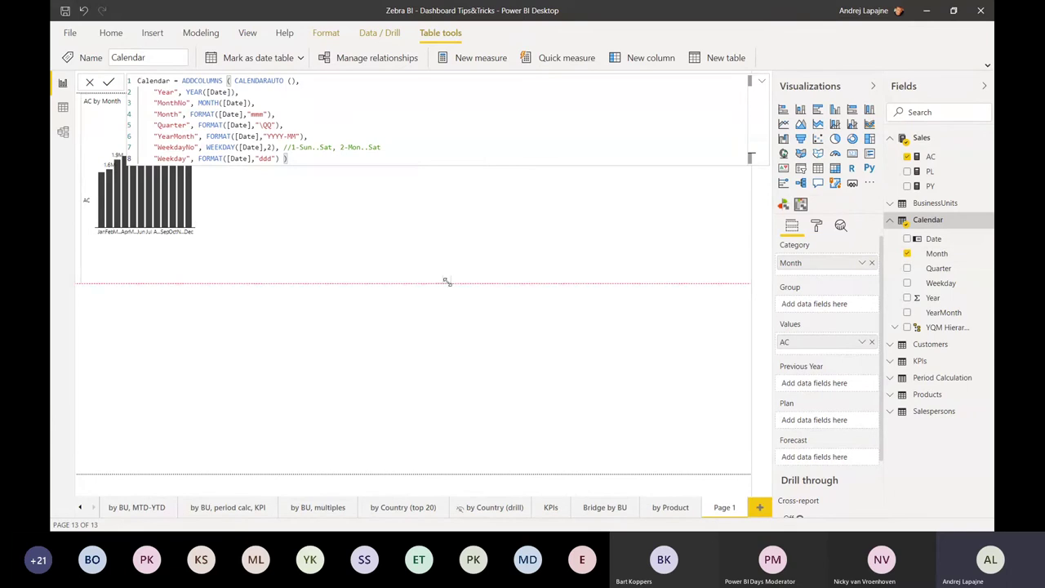
left_click(466, 356)
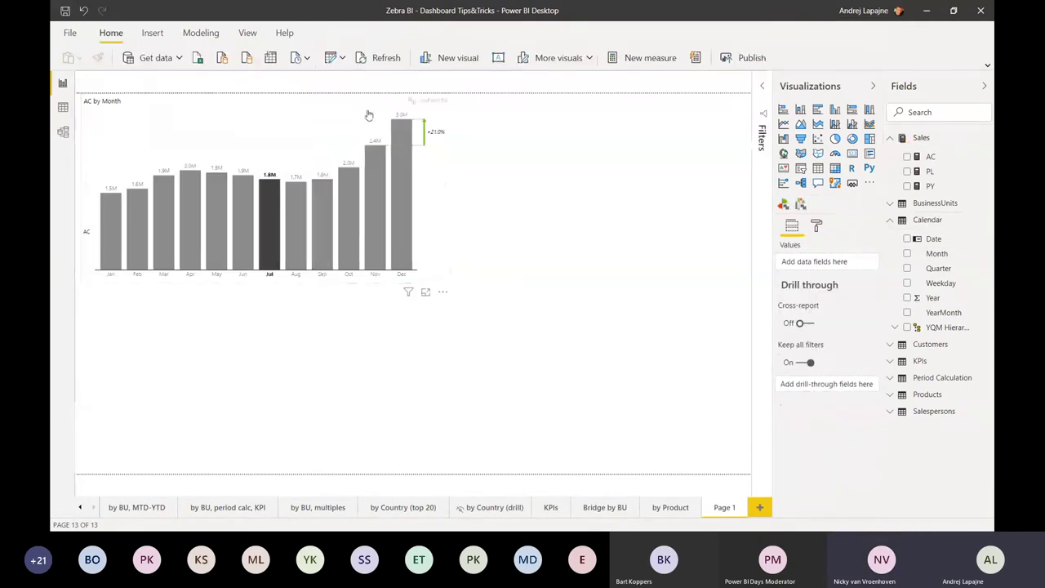
- Centre the AC by Month chart and add a small Year dropdown slicer set to 2018
left_click(368, 115)
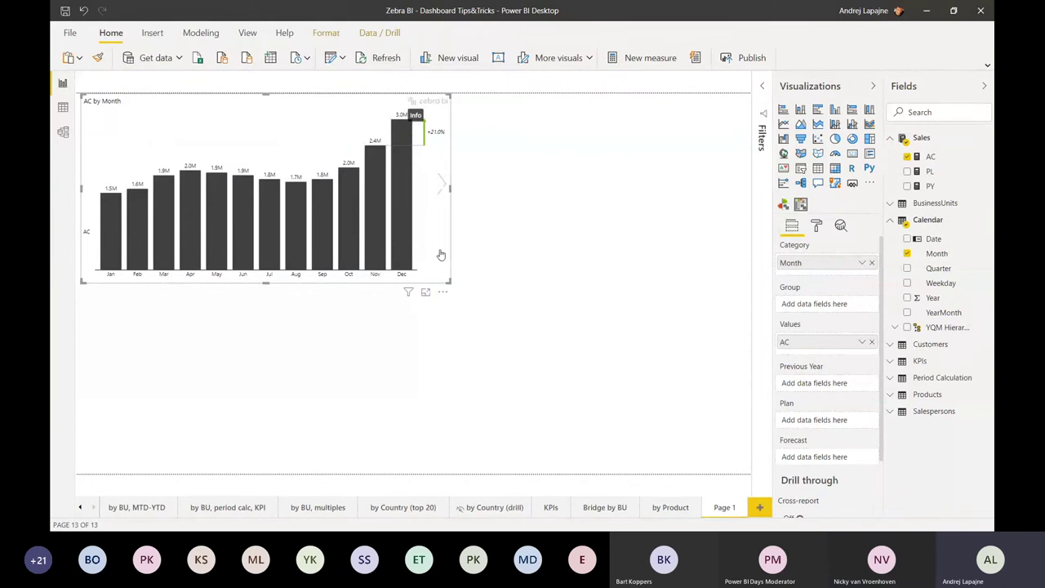
left_click_drag(442, 295, 591, 409)
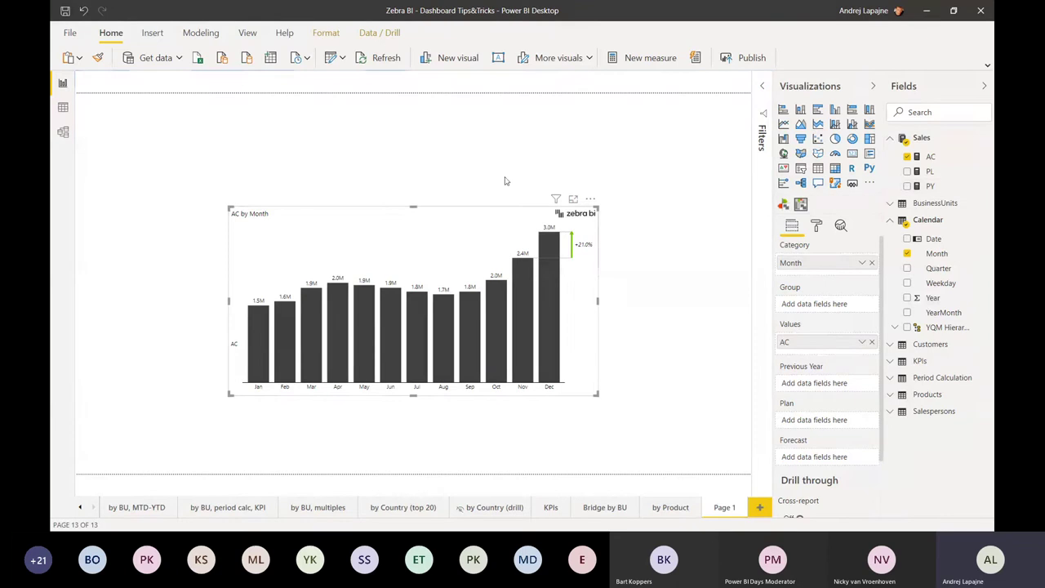
left_click_drag(505, 182, 456, 127)
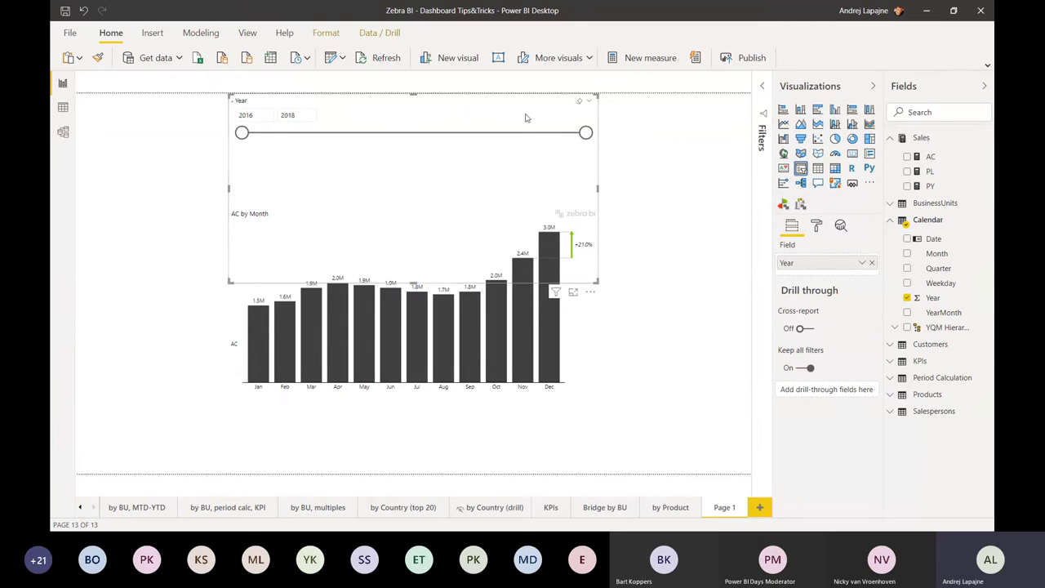
left_click(249, 130)
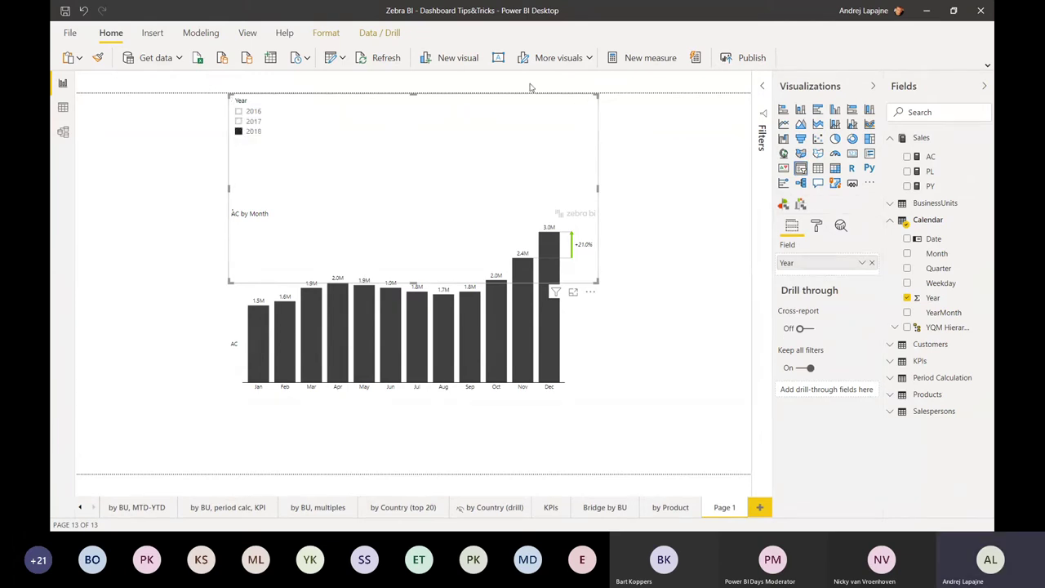
left_click(587, 104)
left_click(532, 134)
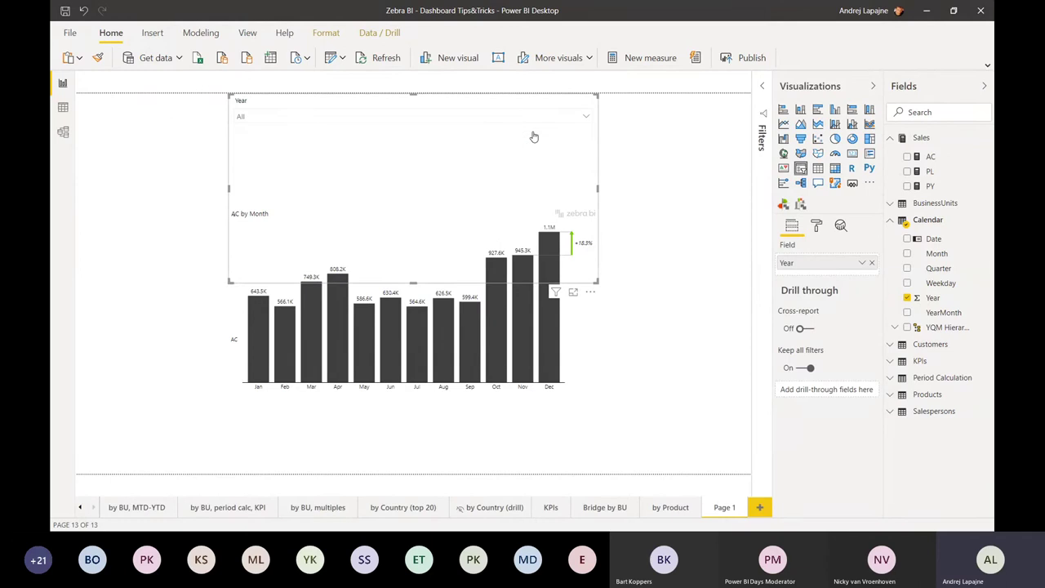
left_click(310, 117)
left_click(259, 149)
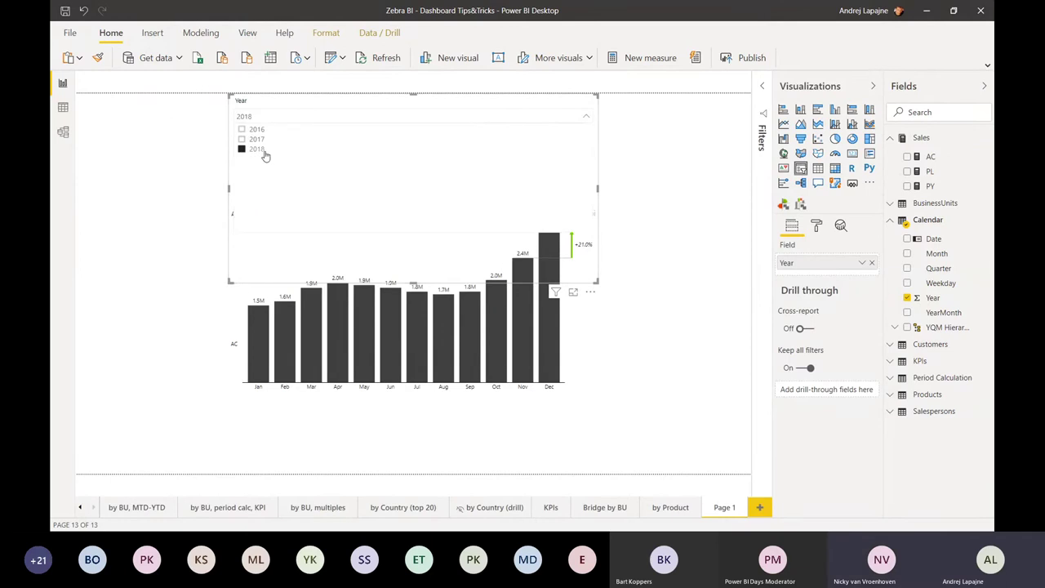
left_click_drag(596, 282, 344, 132)
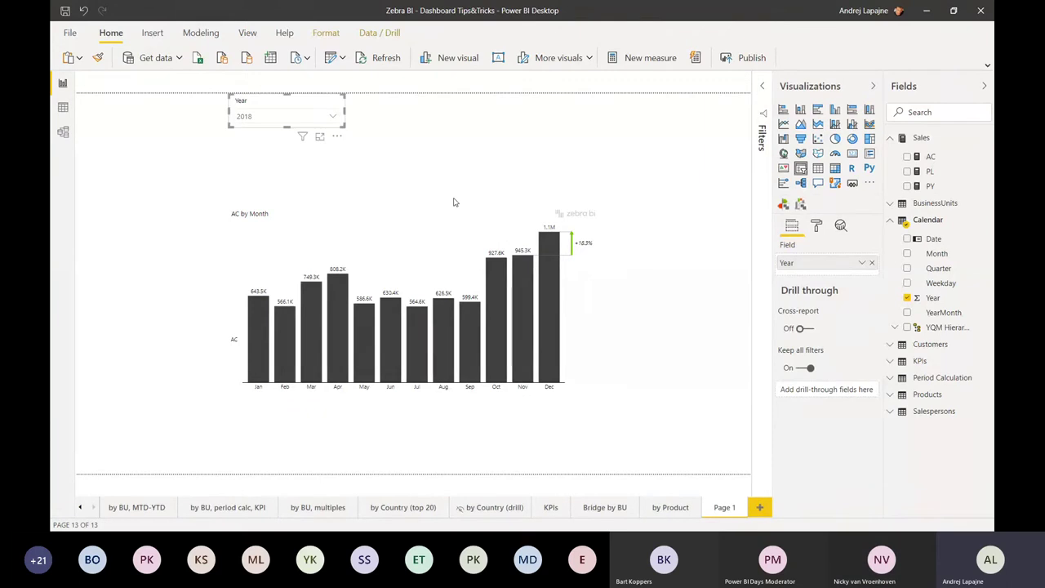
left_click(548, 310)
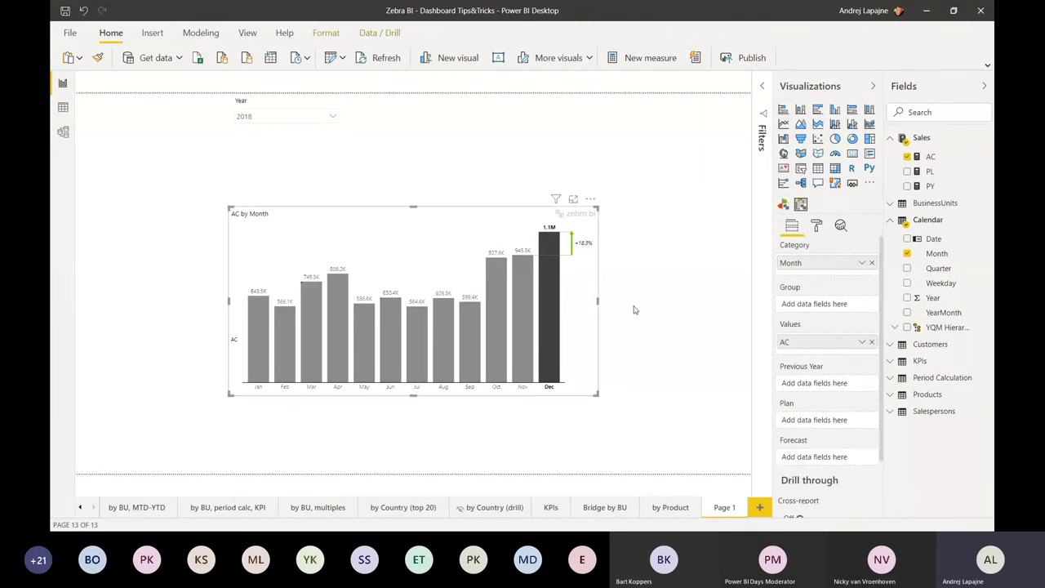
- Cycle the chart through line, area and waterfall back to columns, then move it up-left
left_click(588, 299)
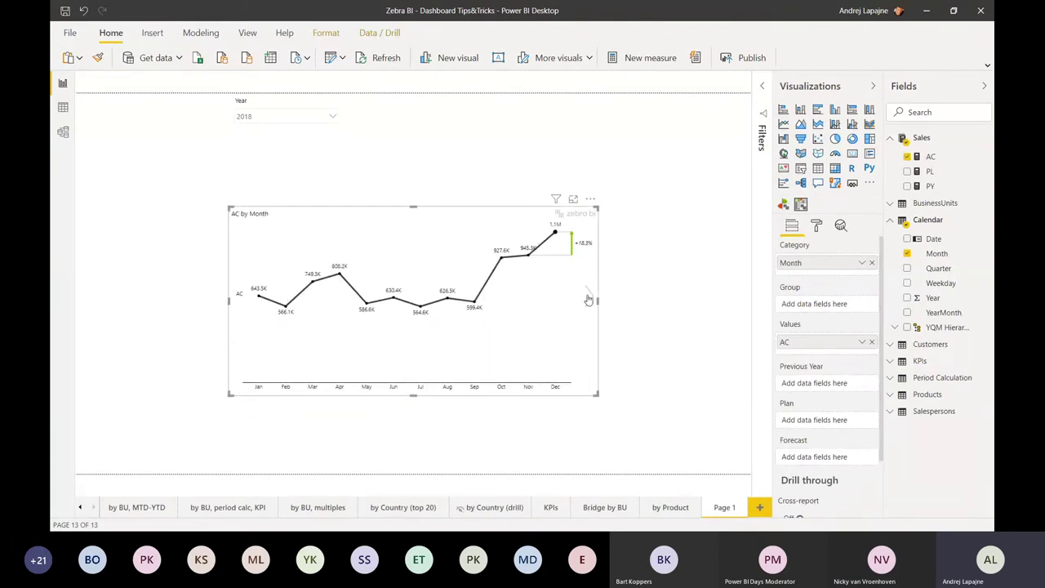
left_click(587, 299)
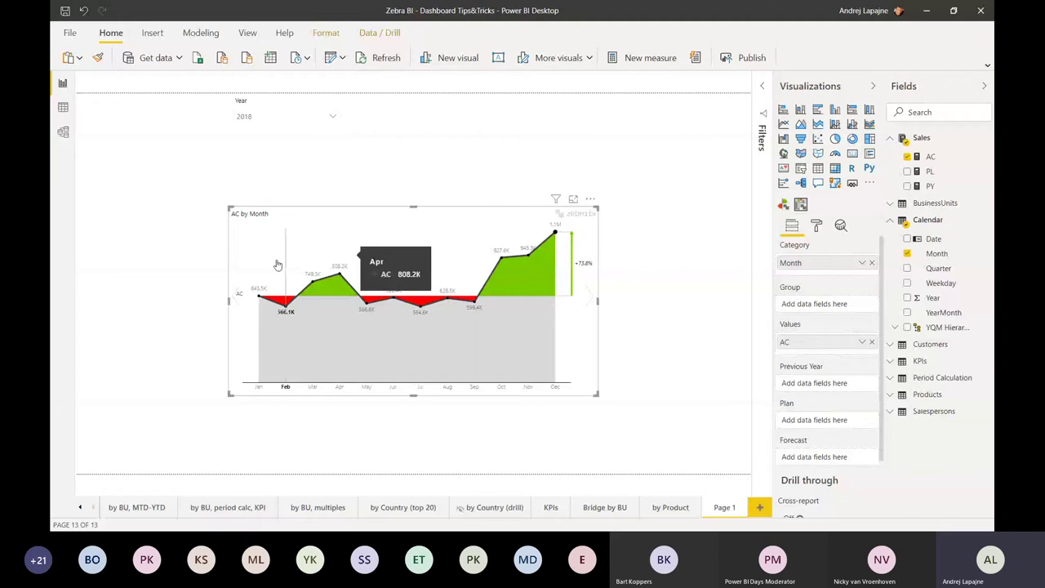
left_click(233, 299)
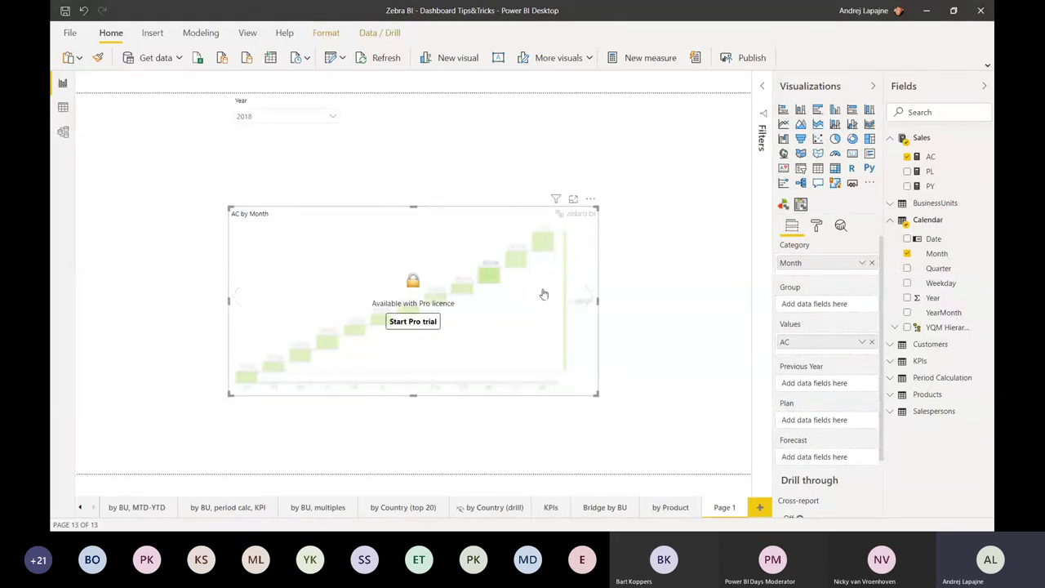
left_click(588, 295)
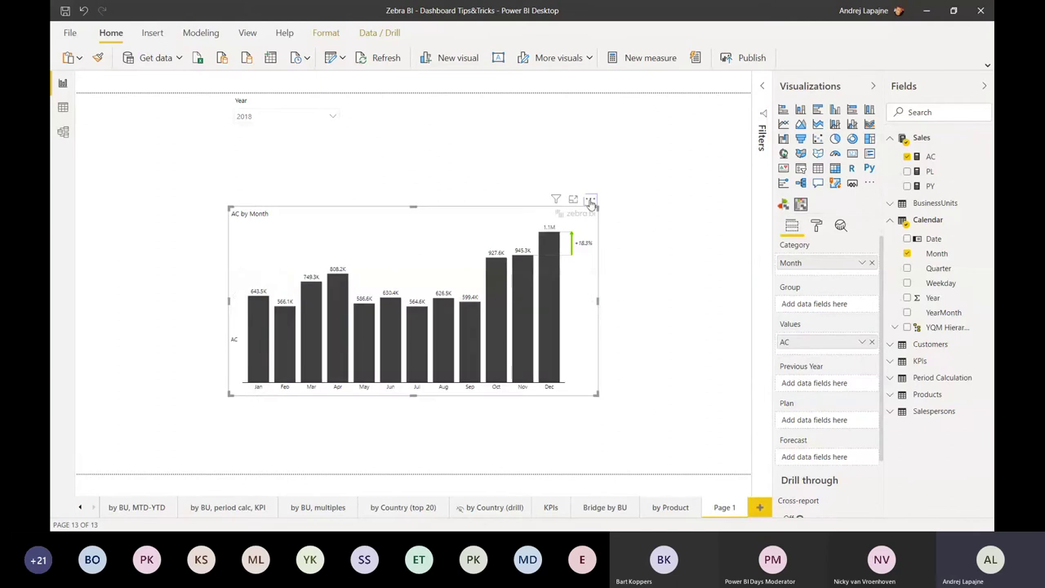
left_click_drag(591, 203, 469, 143)
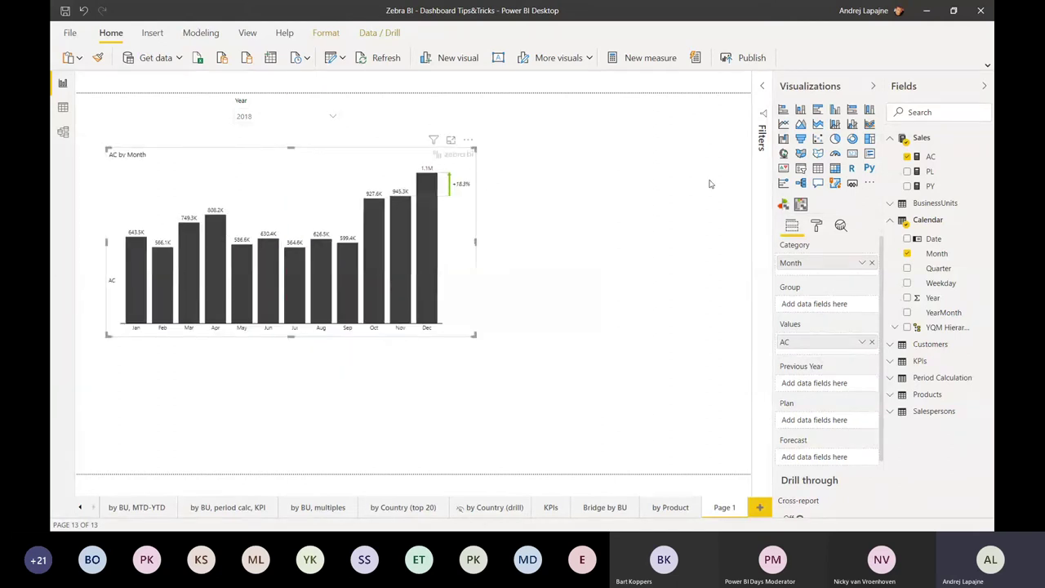
- Add PY as the previous-year comparison and make the chart taller
left_click(907, 186)
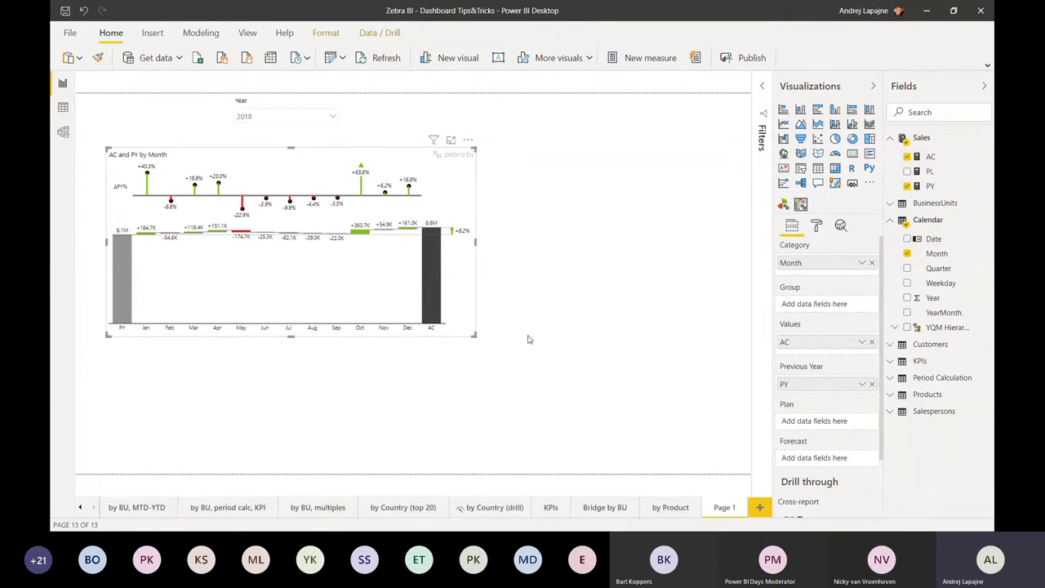
left_click(471, 345)
left_click_drag(471, 345, 466, 383)
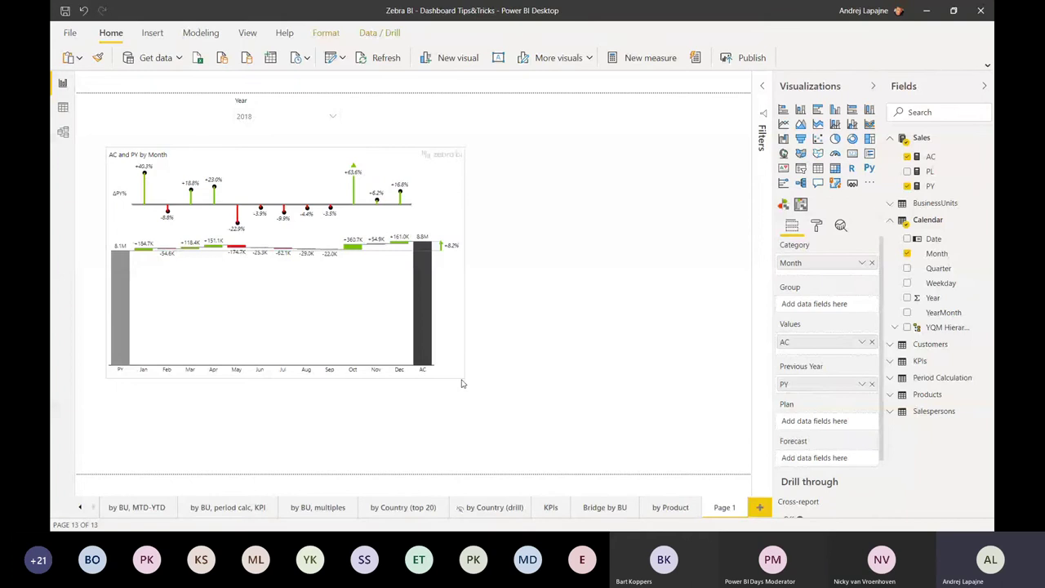
left_click(461, 378)
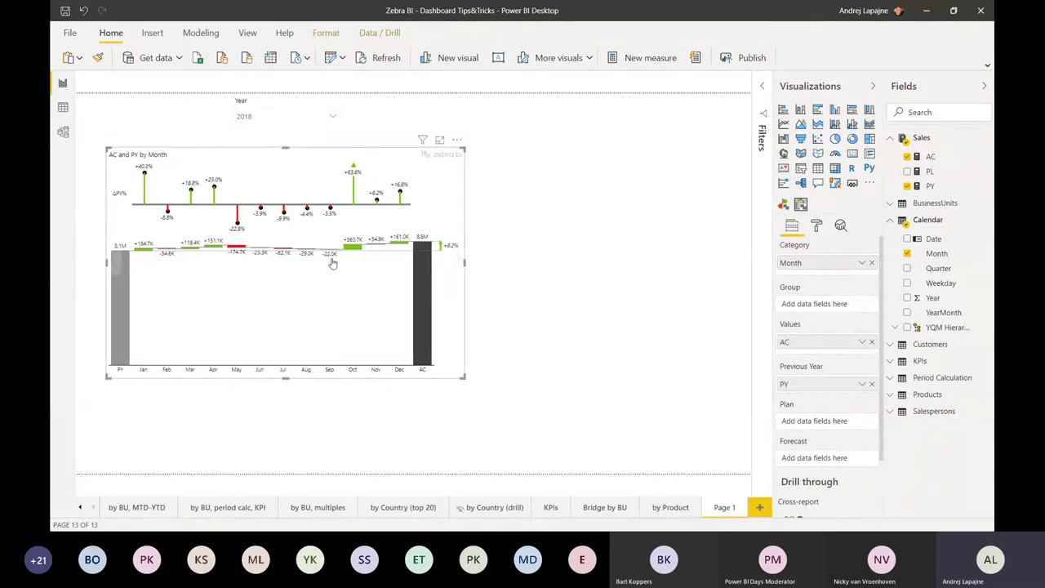
- Inspect the total variance tooltip on the AC vs PY monthly chart
mouse_move(394, 302)
key("ctrl+4")
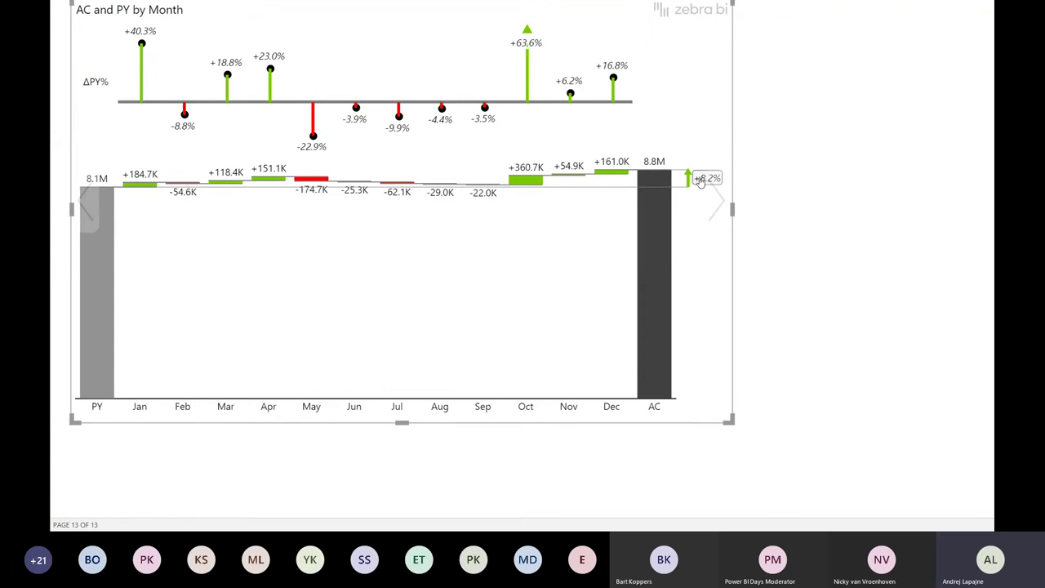
left_click(660, 276)
mouse_move(659, 288)
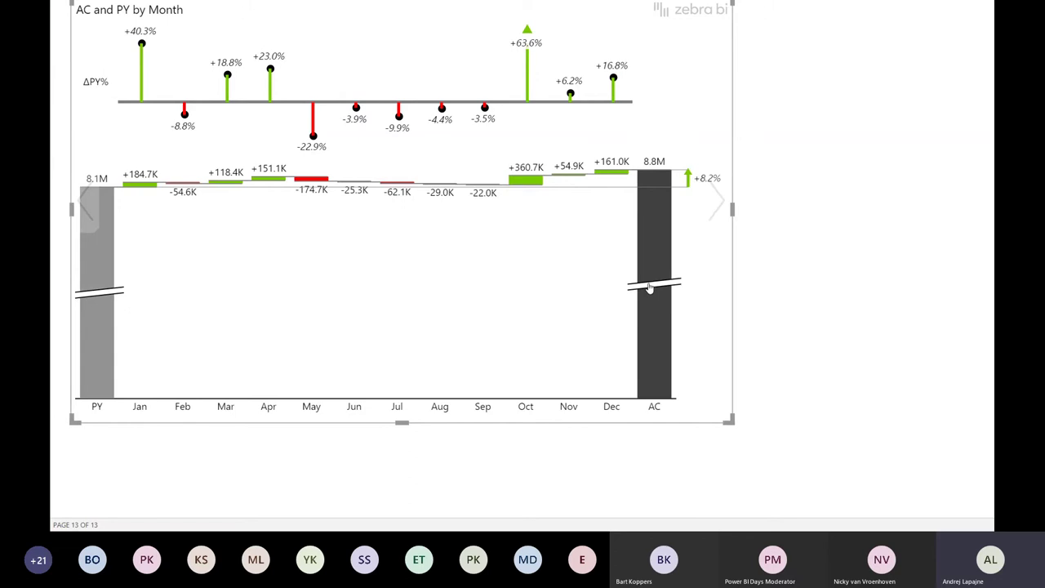
key("super+Escape")
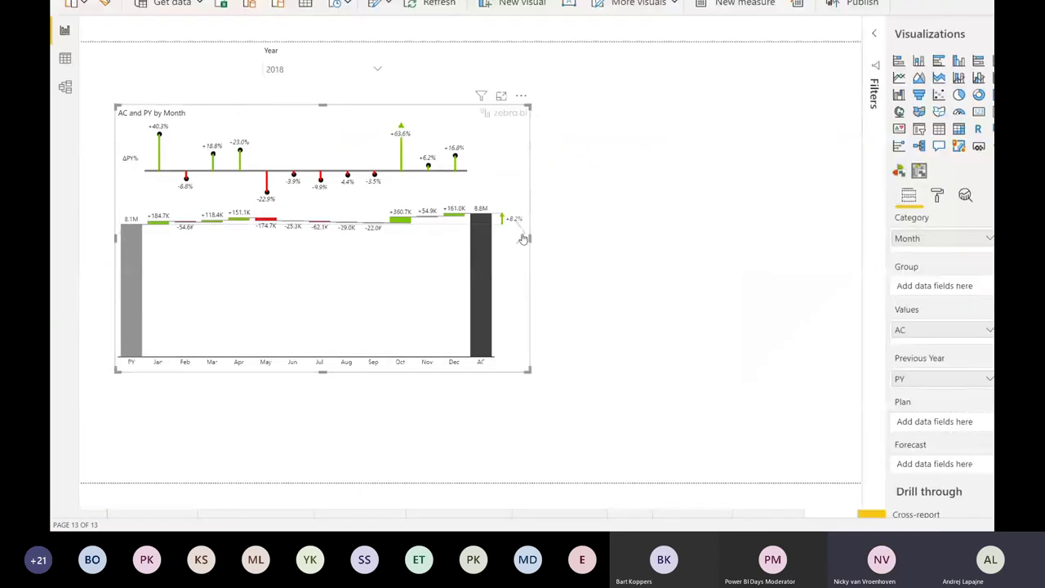
- Resize the chart into a compact layout, then uncheck PY to leave only AC columns
left_click_drag(528, 238, 523, 238)
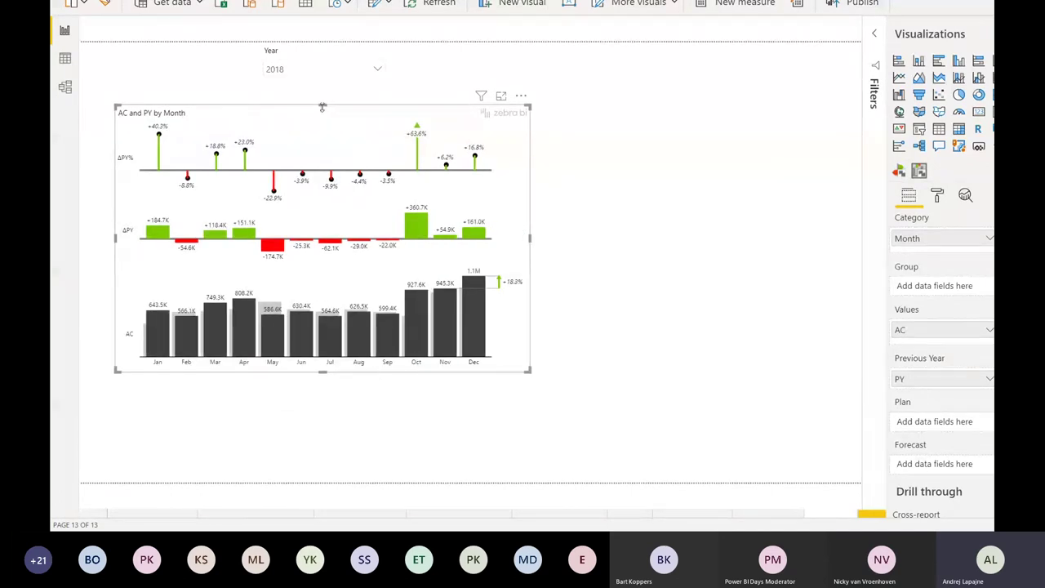
left_click_drag(323, 119, 335, 125)
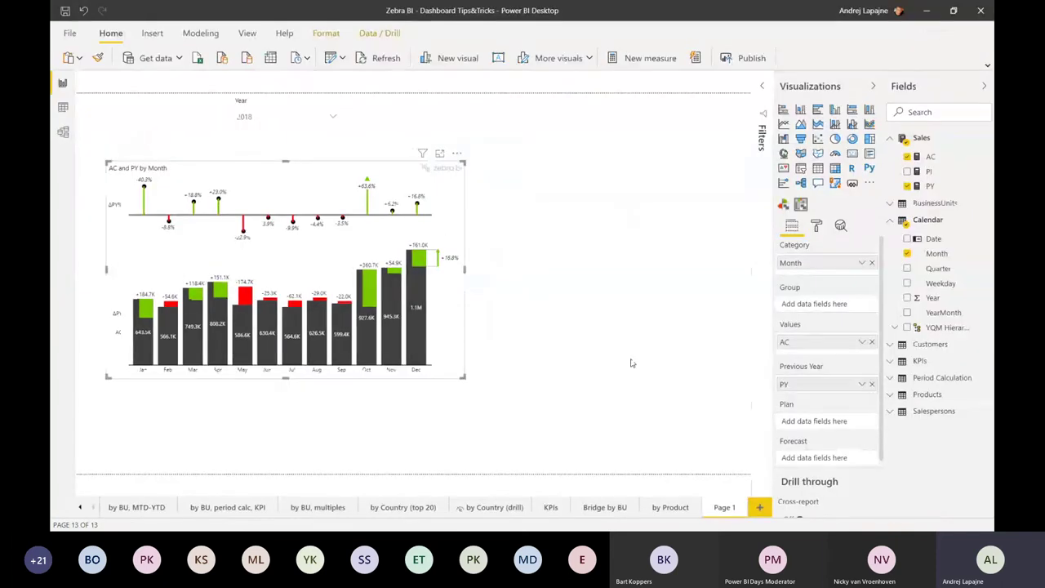
left_click(416, 311)
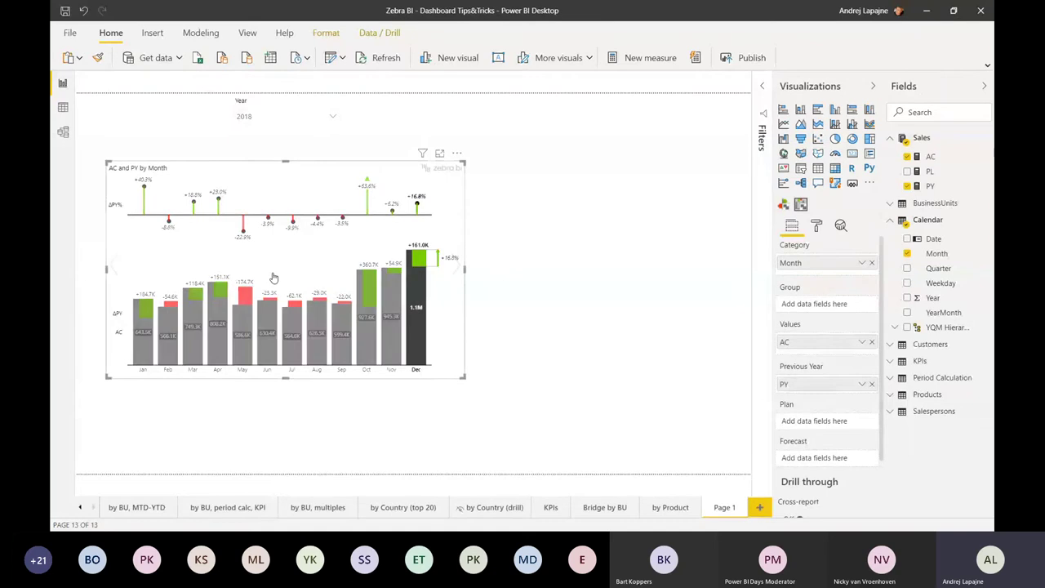
left_click(273, 278)
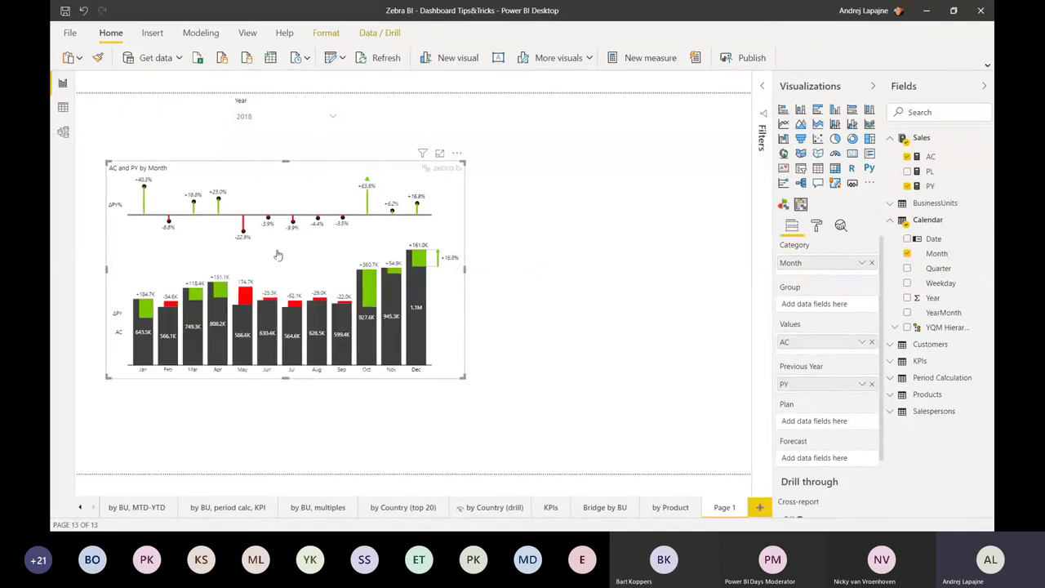
left_click(907, 185)
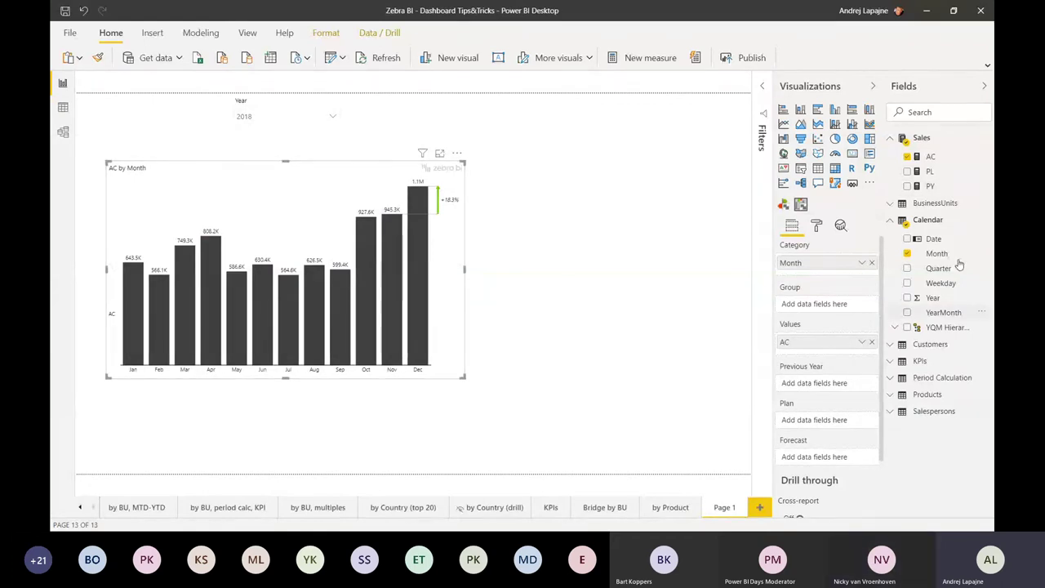
- Split AC by Month into BusinessUnits Group small multiples in a three-column grid, keeping bar charts
left_click(887, 205)
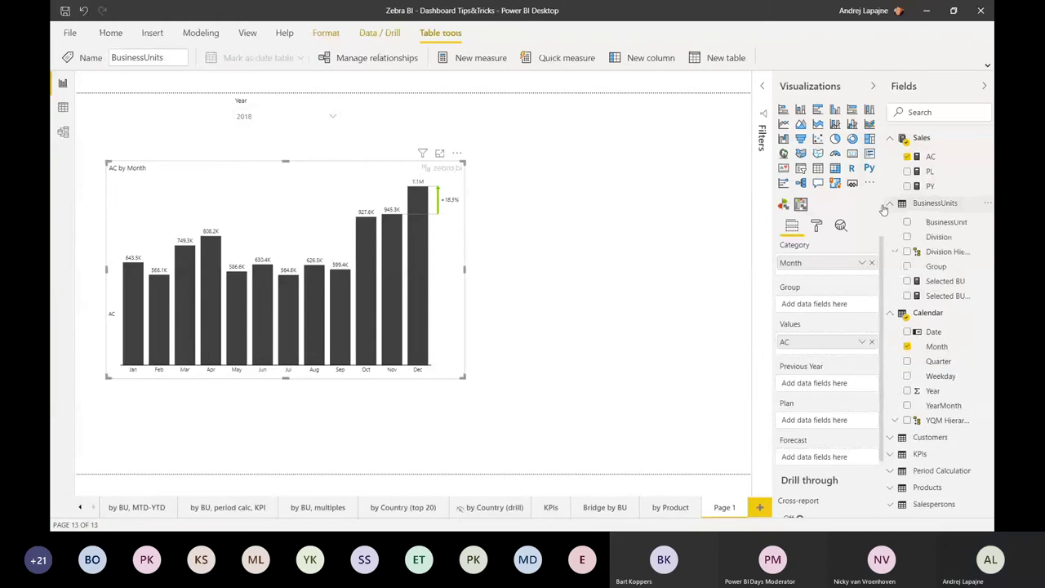
left_click_drag(936, 266, 813, 307)
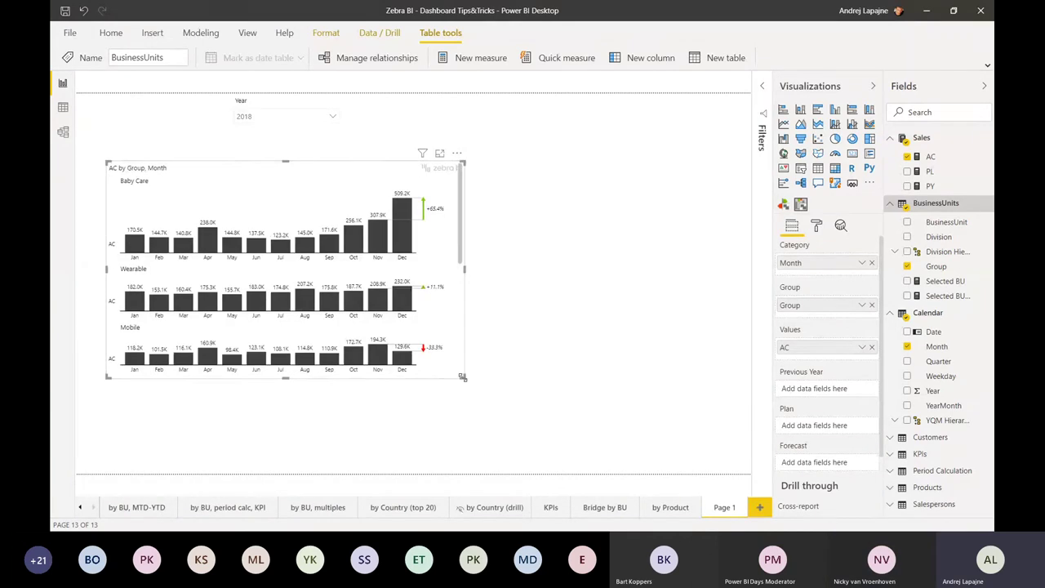
left_click_drag(462, 377, 736, 466)
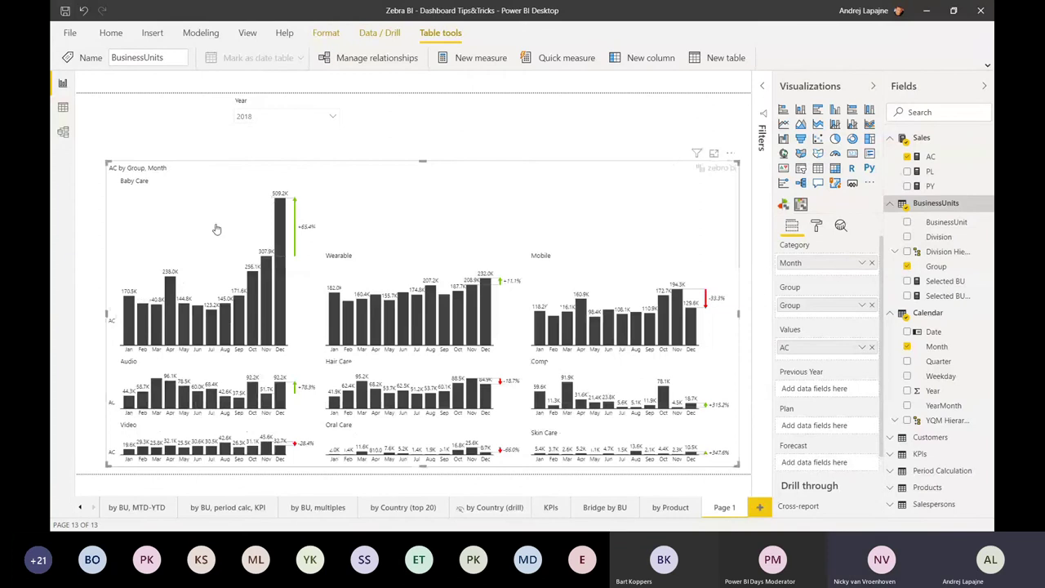
left_click(733, 310)
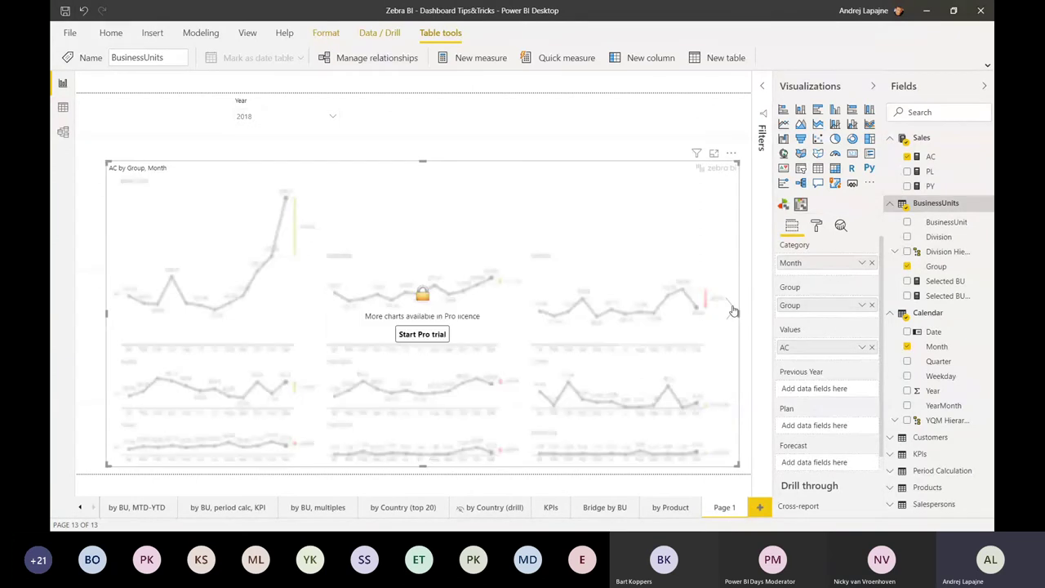
left_click(114, 313)
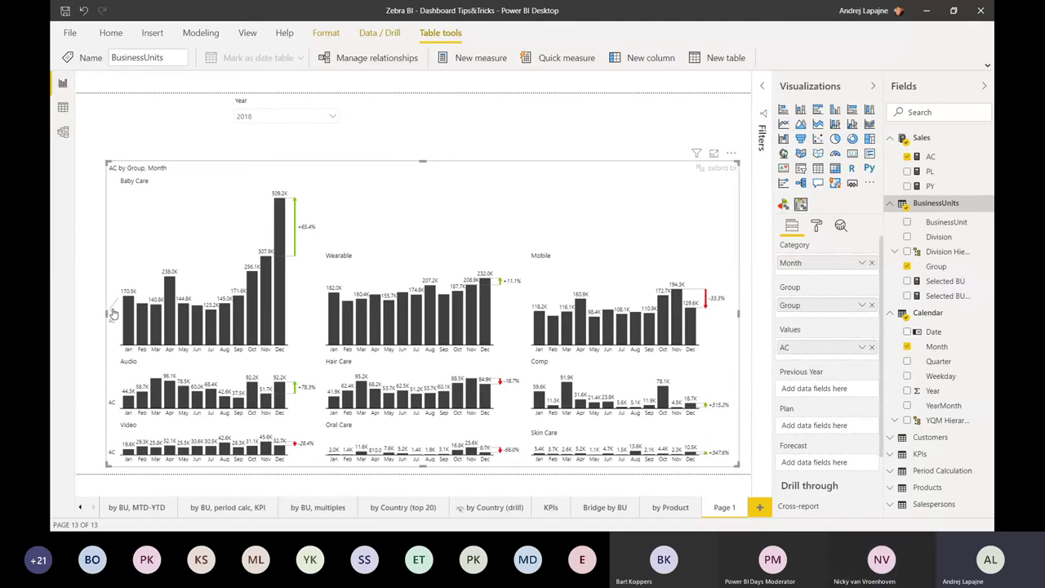
- Stretch the Group small-multiples chart toward the top-left, then switch windows with Alt+Tab
left_click_drag(106, 163, 84, 137)
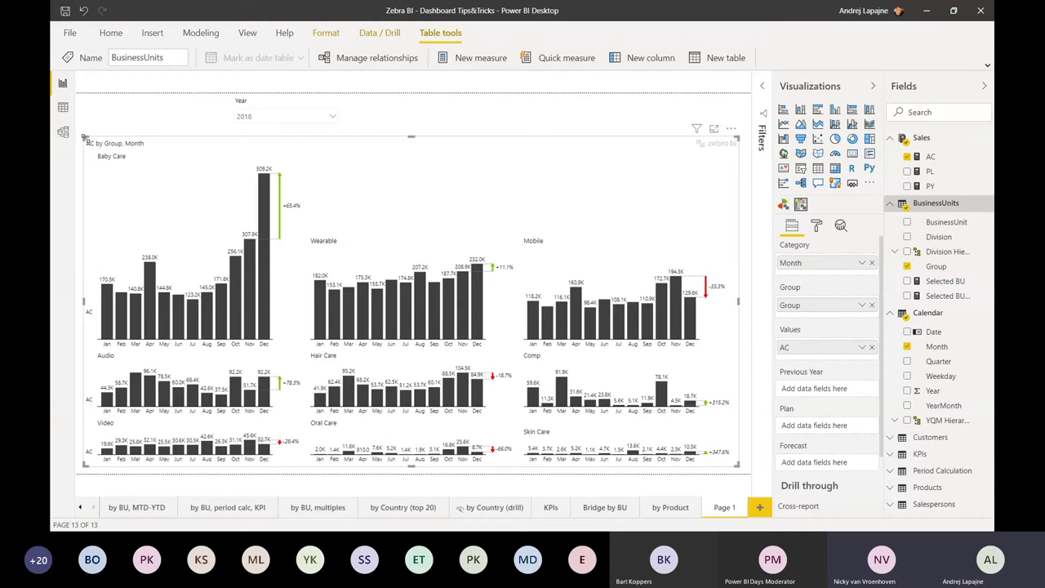
key("alt+Tab")
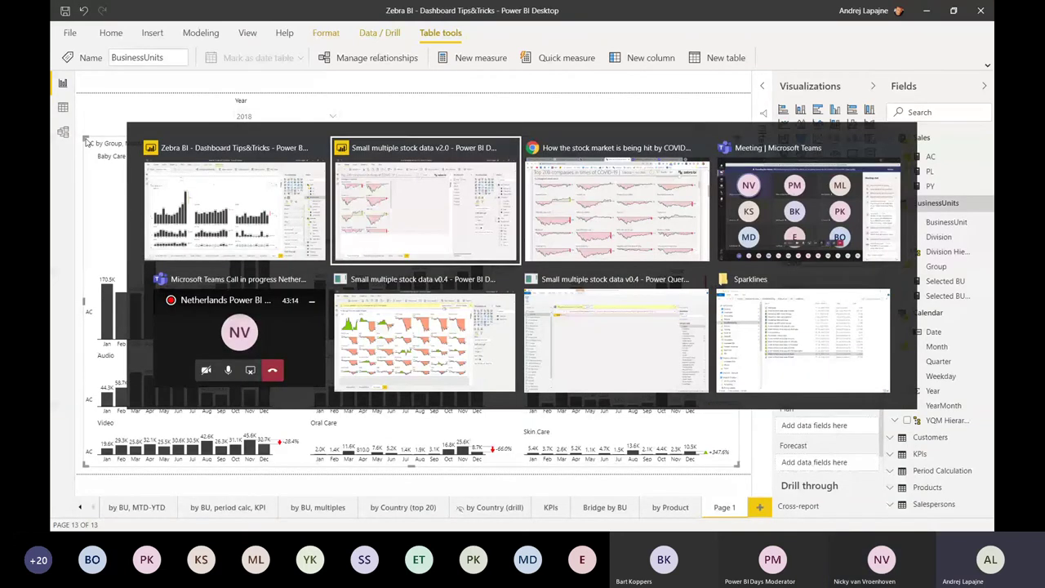
key("alt+Tab")
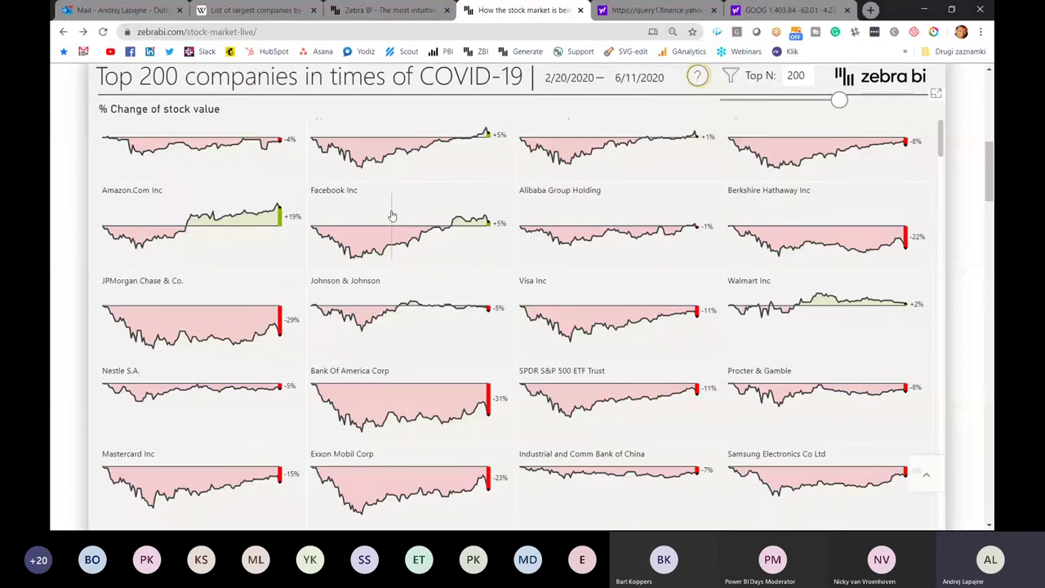
scroll(391, 216, "up", 1)
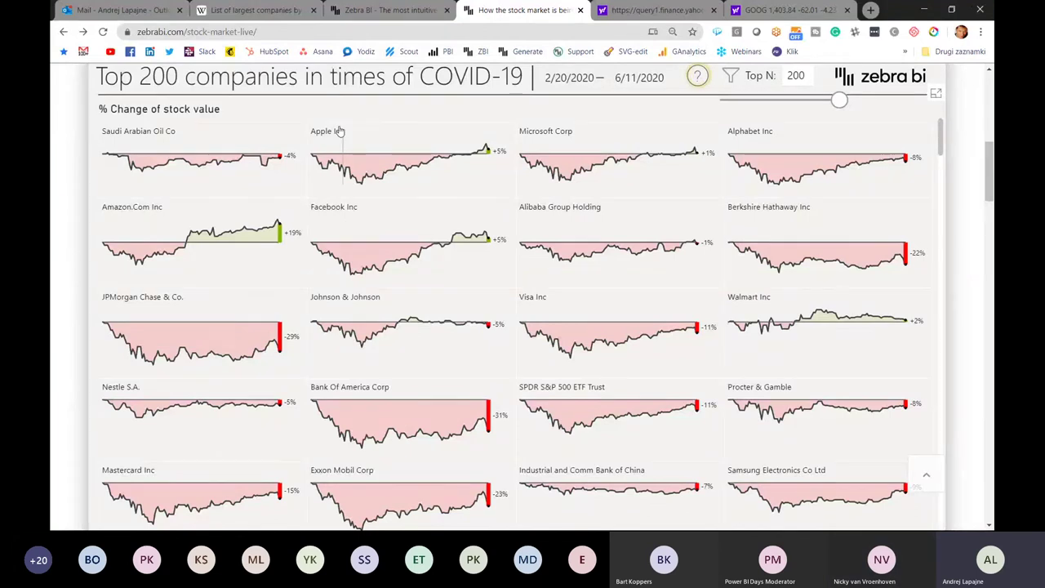
key("alt+Tab")
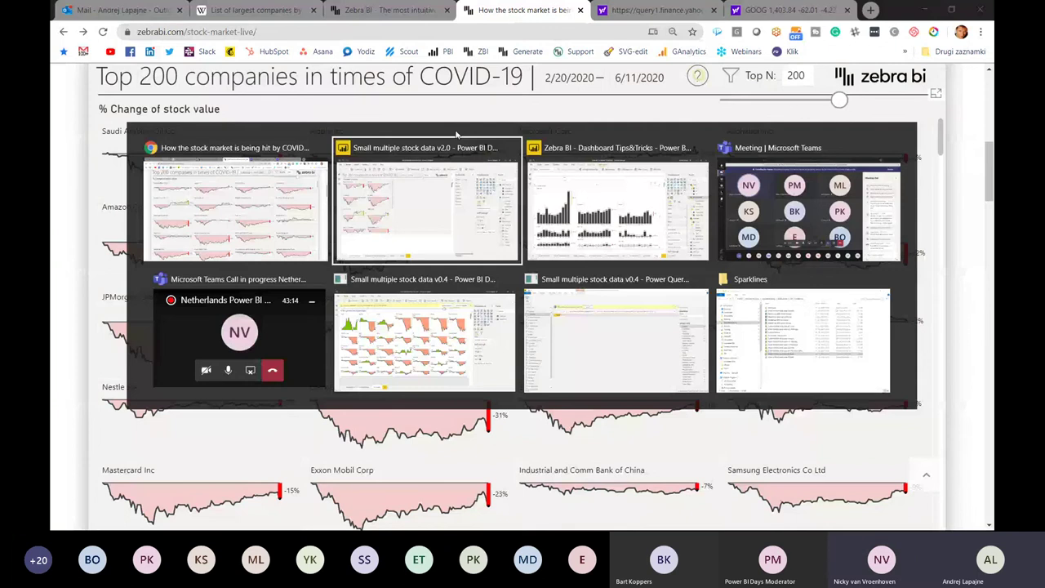
key("alt+Tab")
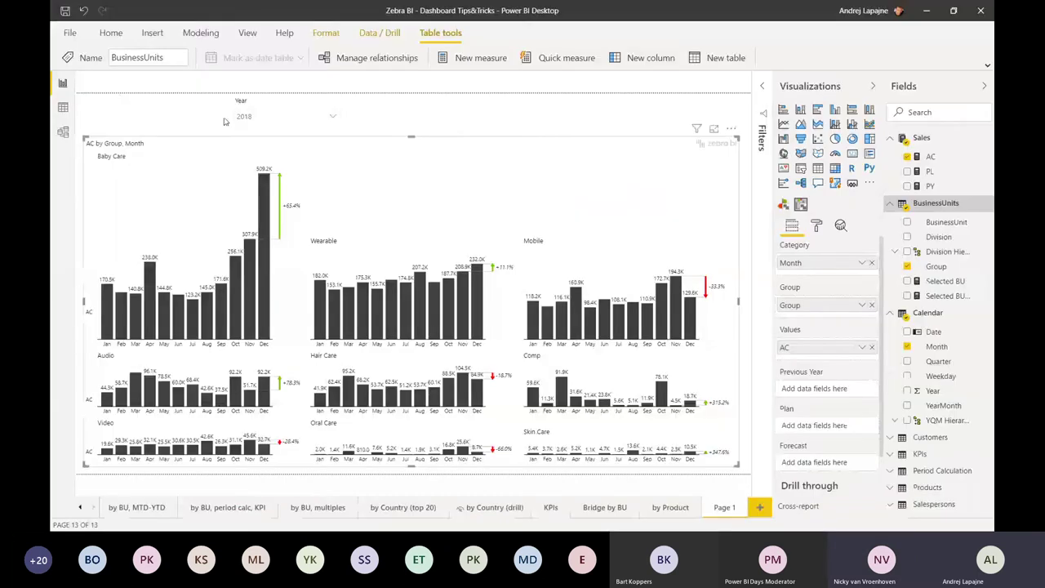
- Switch to the Small multiple stock data v2.0 report window
key("alt+shift+Tab")
key("alt+shift+Tab")
key("Escape")
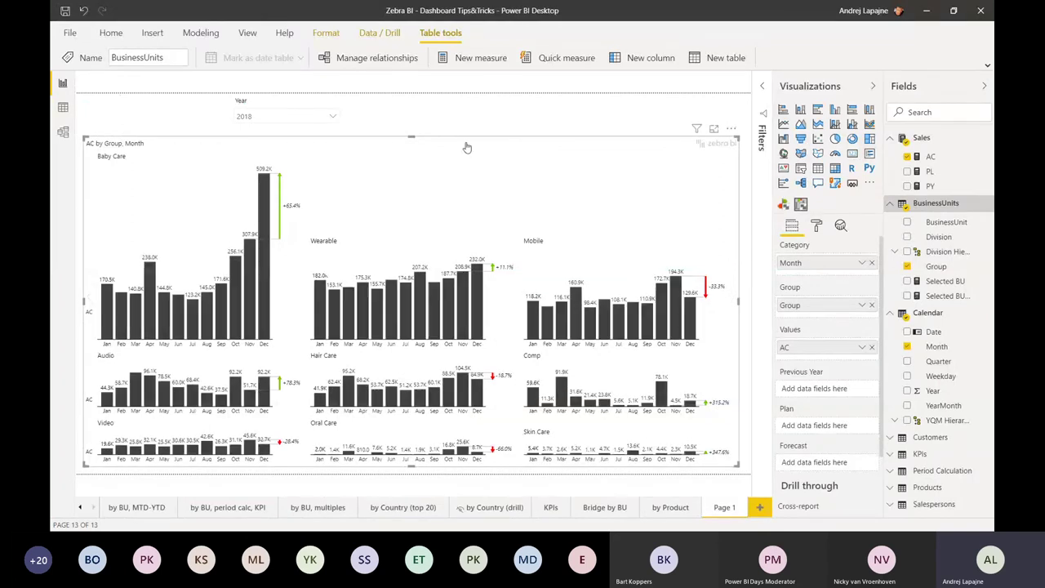
key("alt+Tab")
key("Tab")
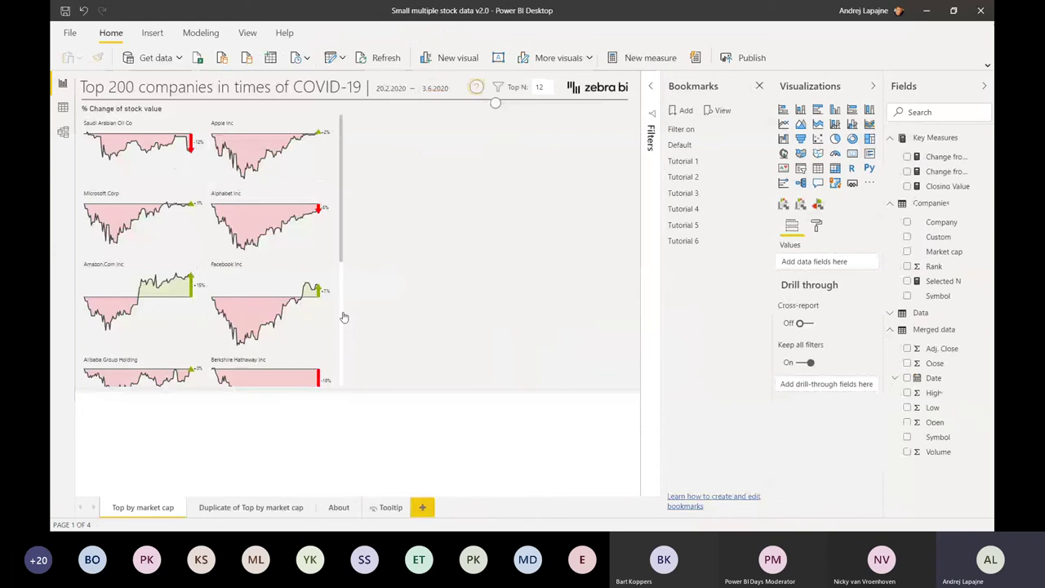
- Review the company chart's small-multiples sort settings, then widen it to five companies per row
left_click(334, 178)
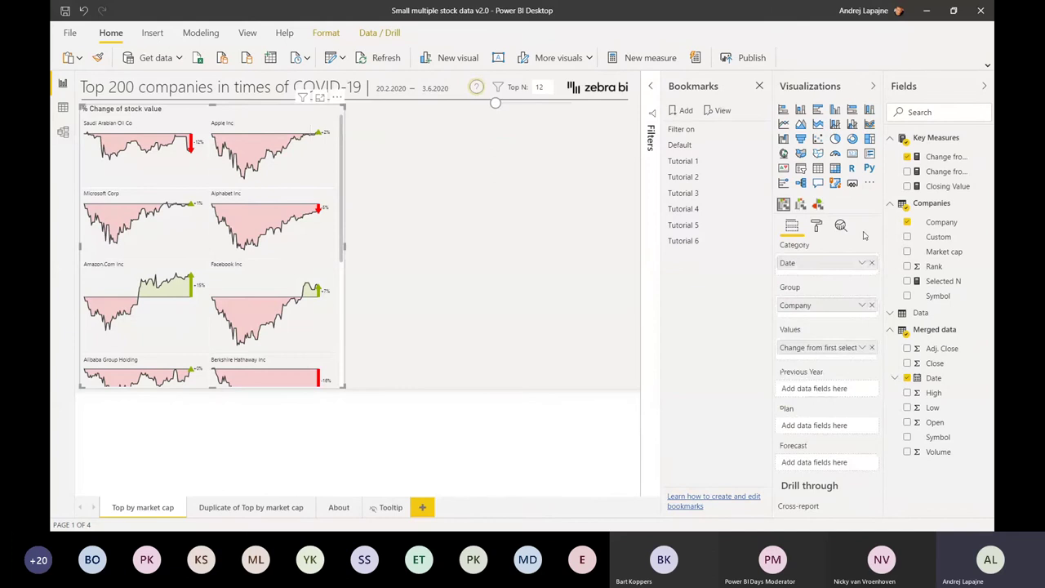
left_click(816, 227)
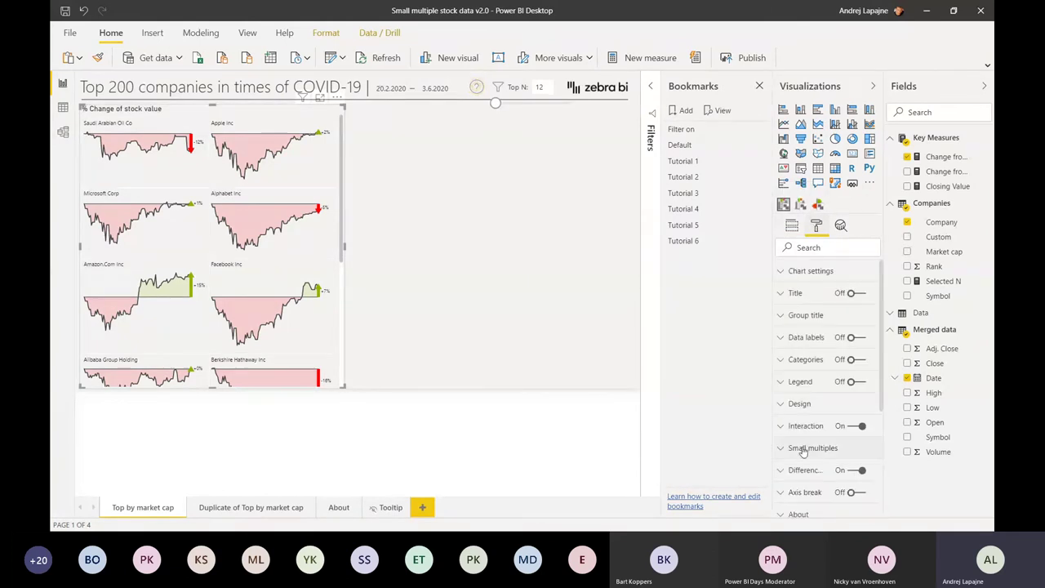
left_click(803, 449)
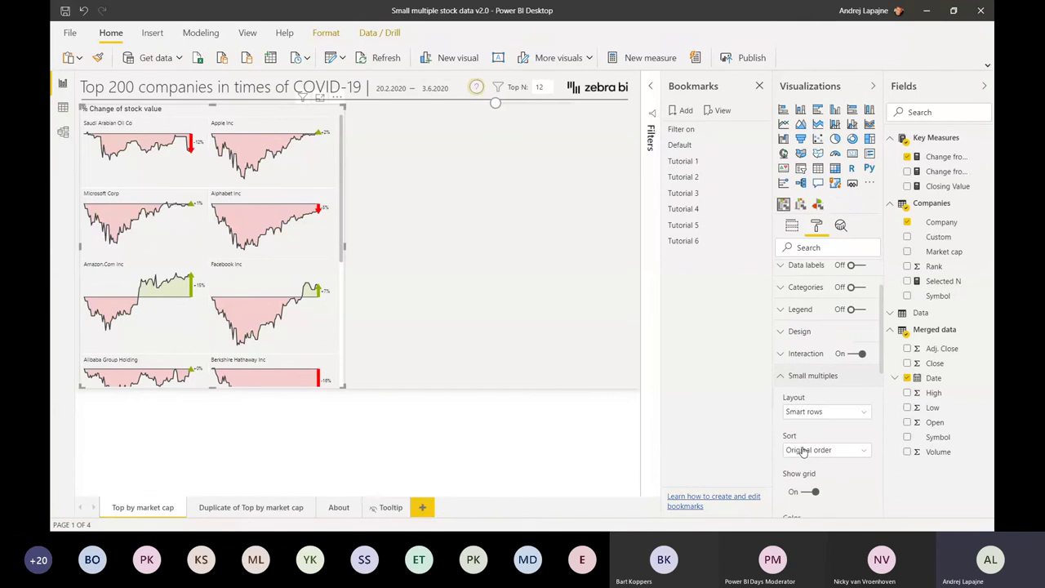
scroll(804, 450, "down", 2)
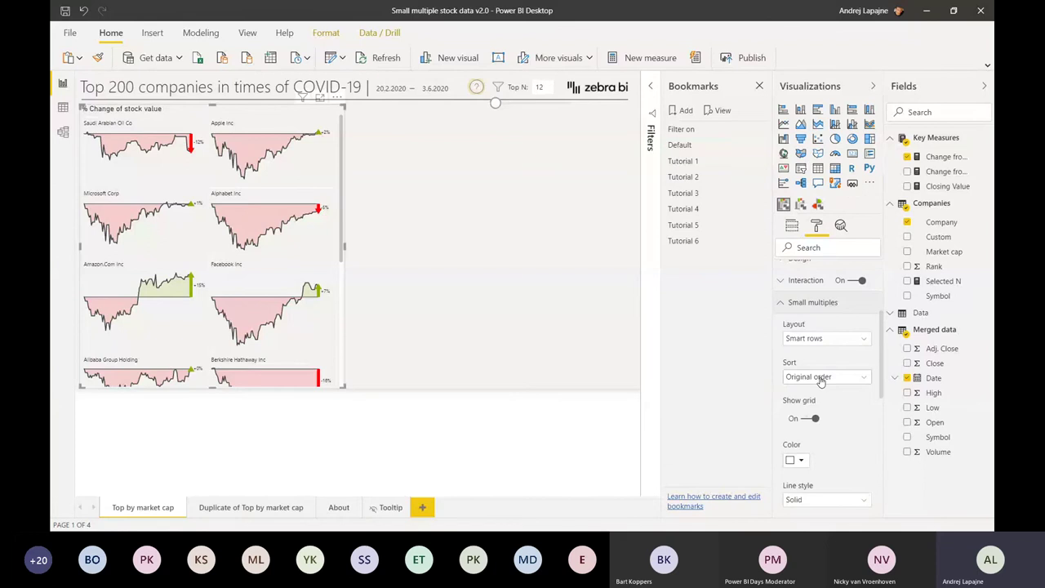
left_click(821, 381)
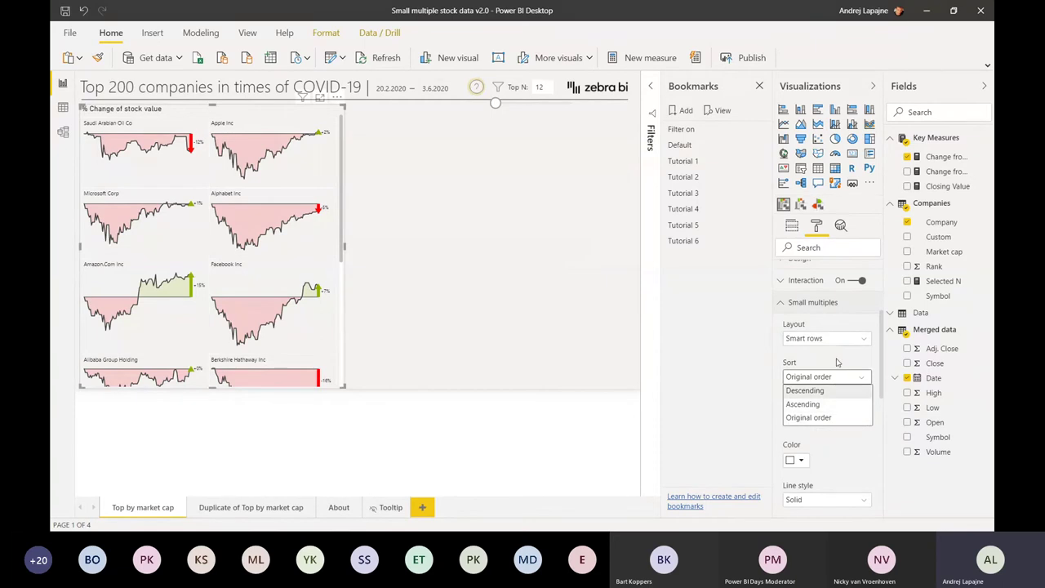
left_click(837, 378)
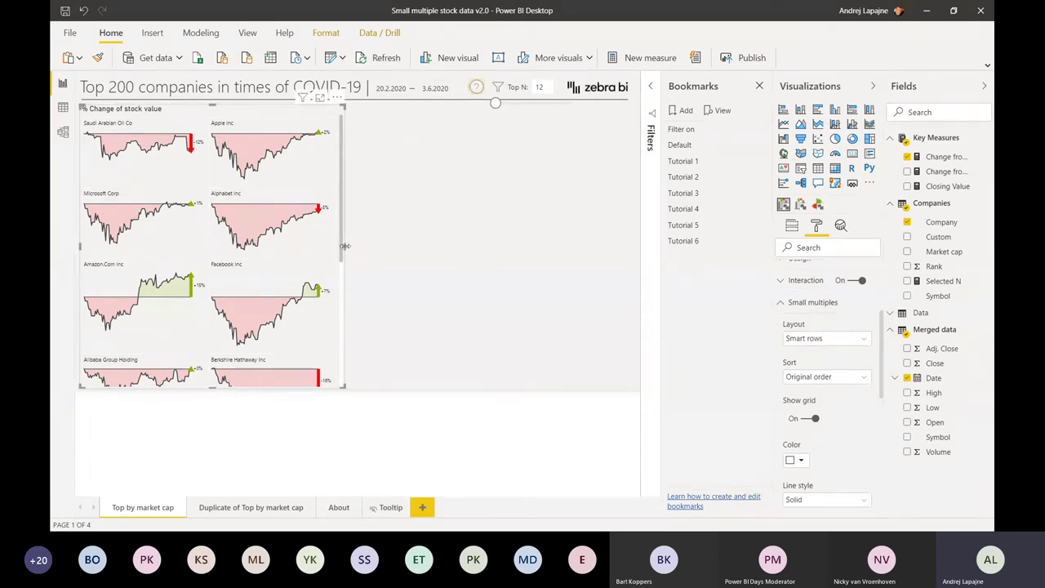
left_click_drag(345, 246, 636, 245)
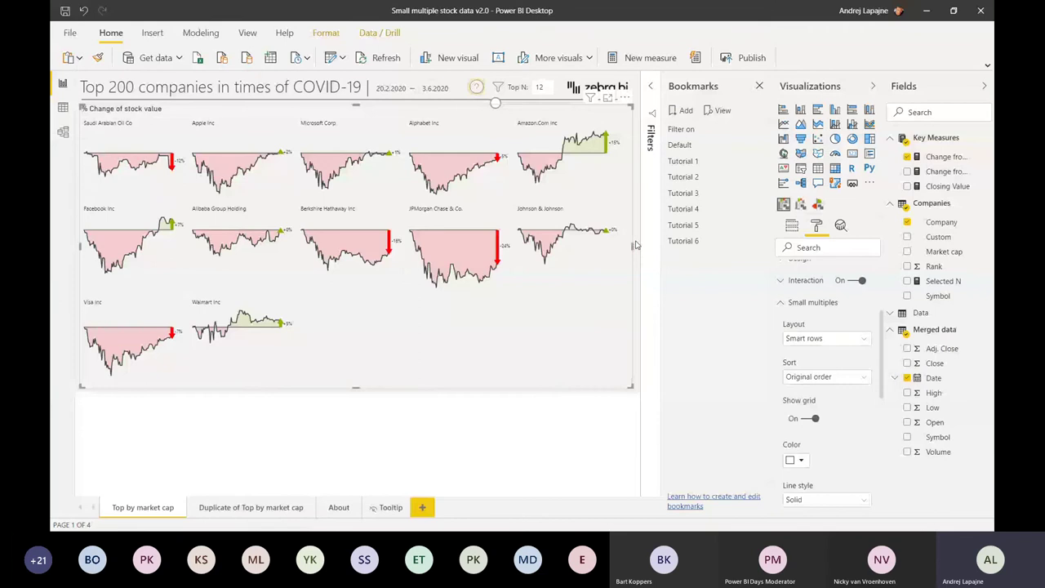
- Check the Company field's Sort by column options and close them unchanged
left_click(941, 222)
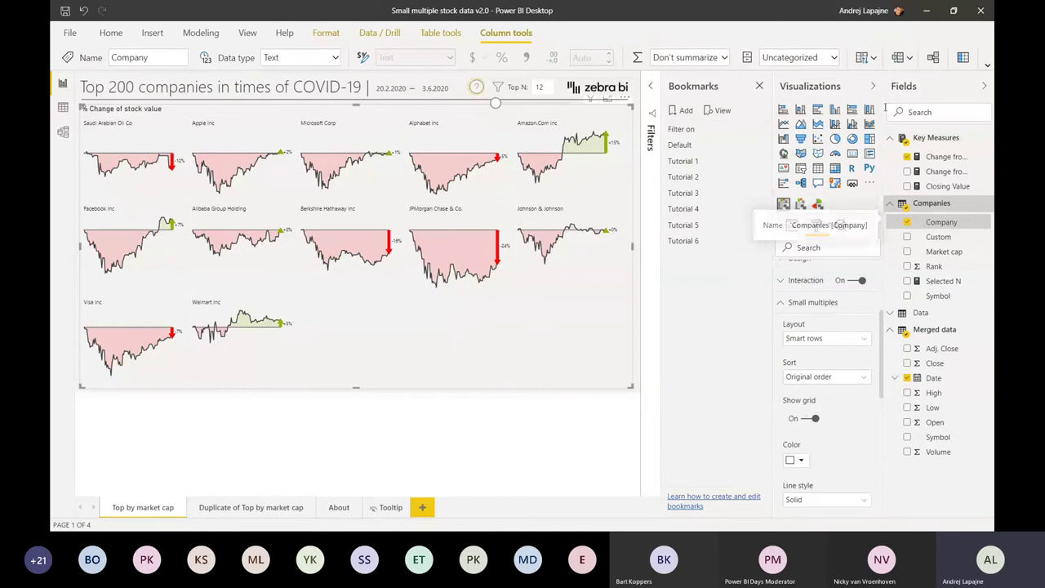
left_click(872, 60)
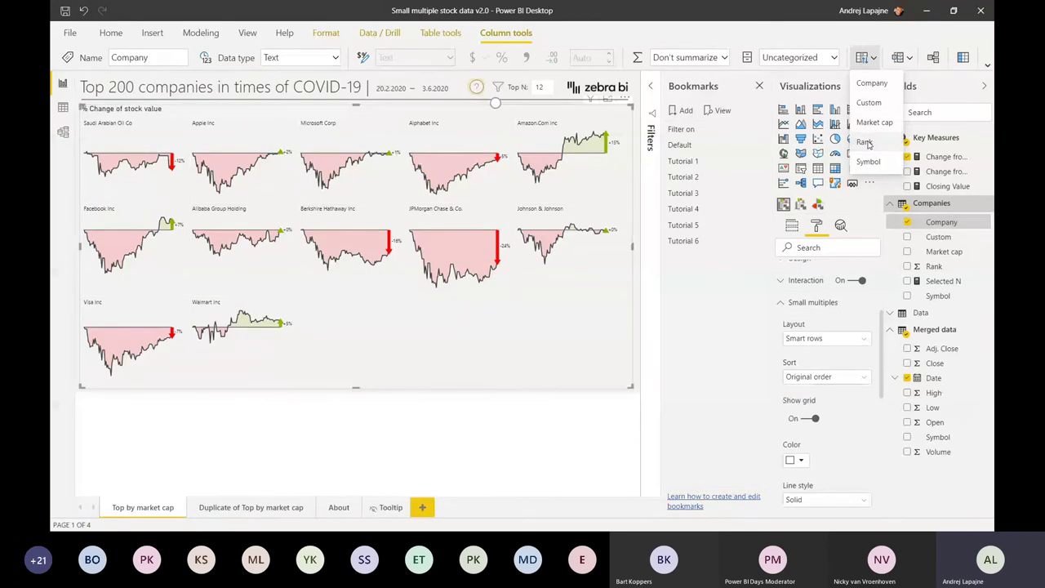
left_click(186, 180)
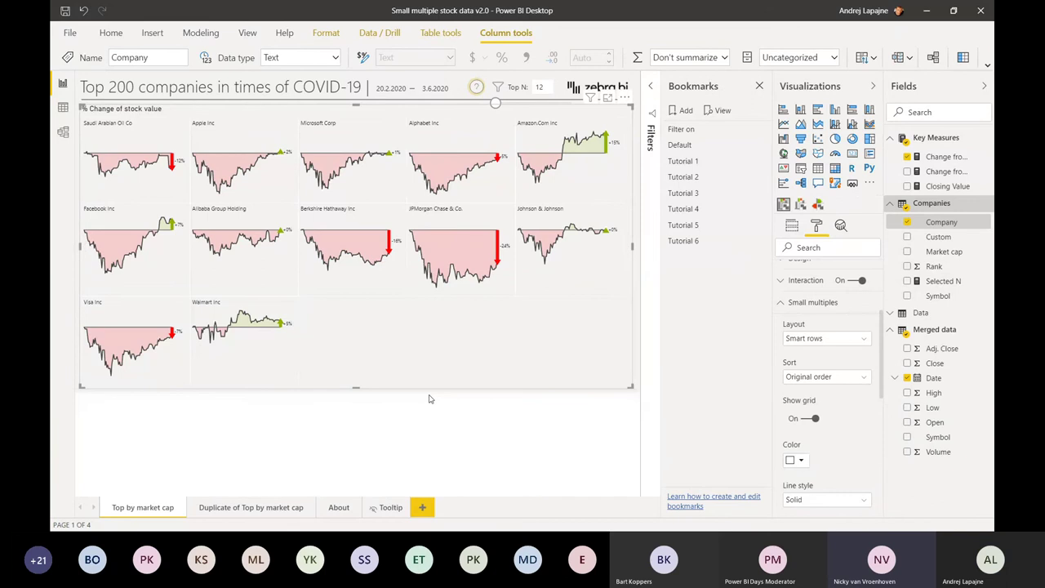
- Switch away from Power BI and start the PowerPoint break slide with Shift+F5
key("alt+Tab")
key("alt+Tab")
key("alt+Tab")
key("alt+Tab")
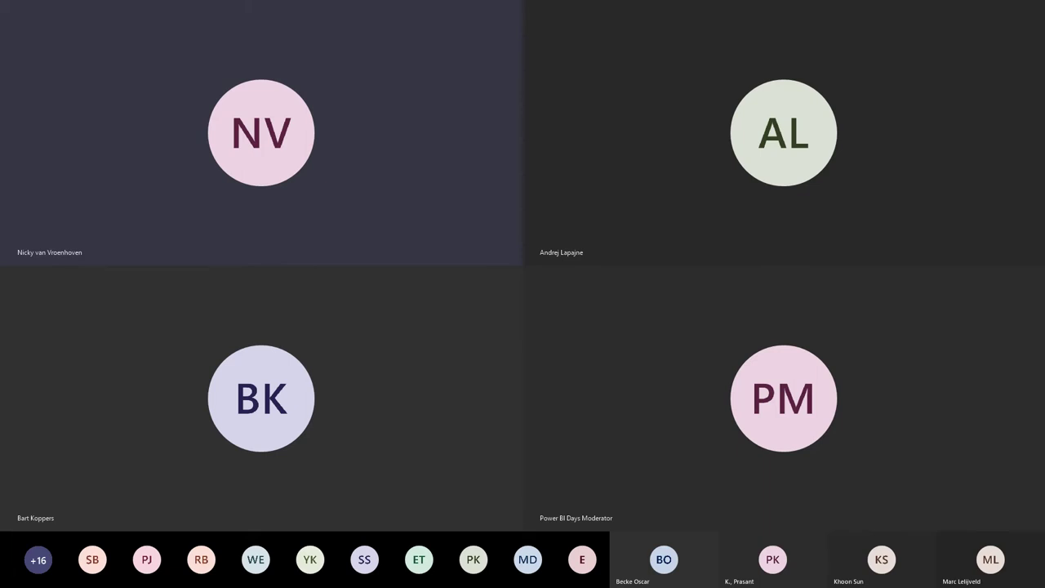
key("shift+F5")
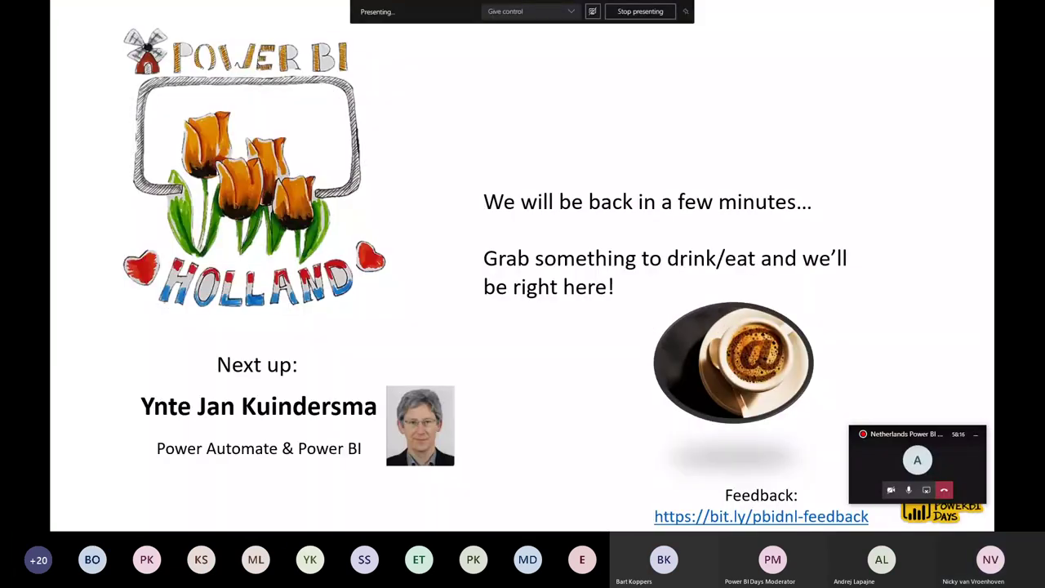